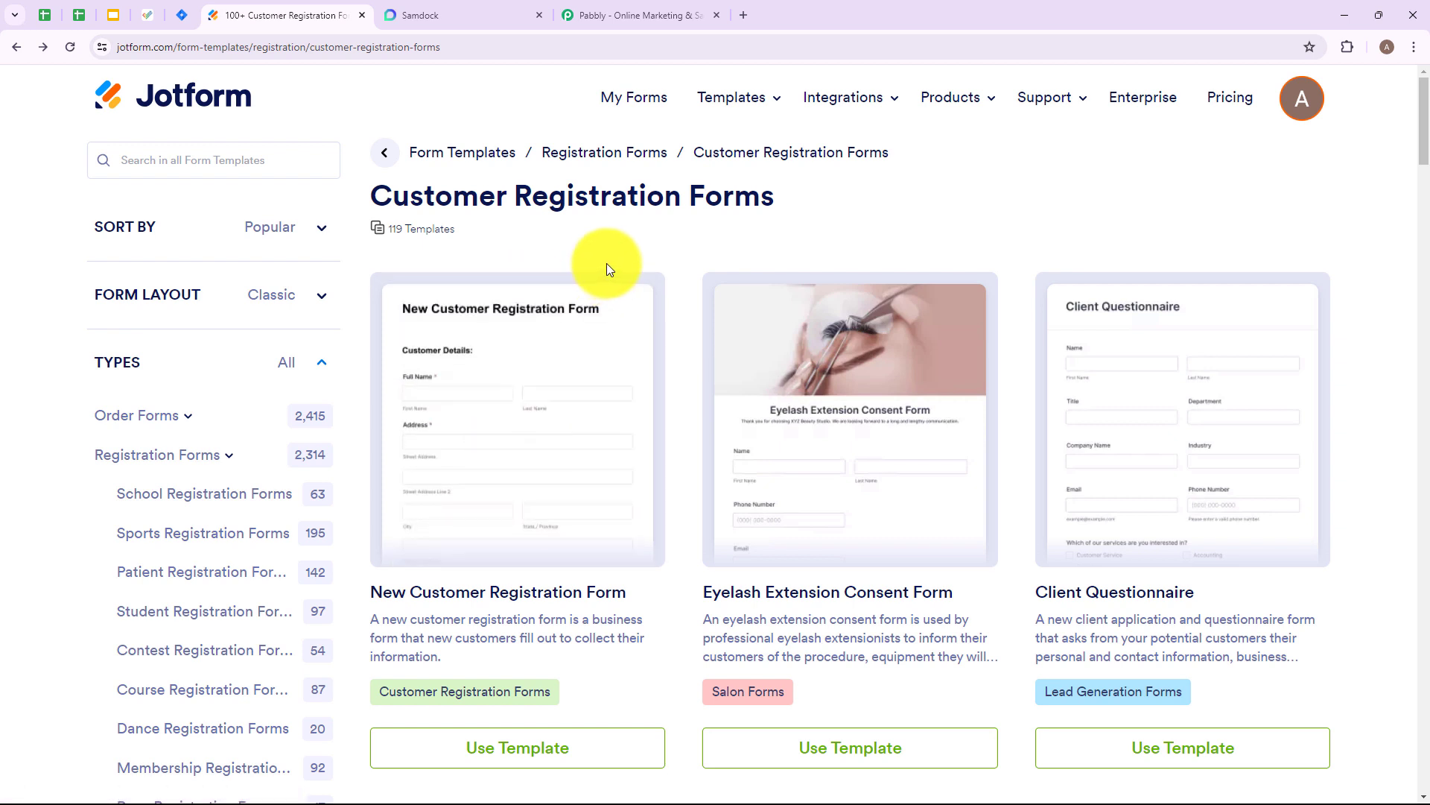
- Switch to the Pabbly website, sign in, and open the Pabbly Connect dashboard
mouse_move(606, 271)
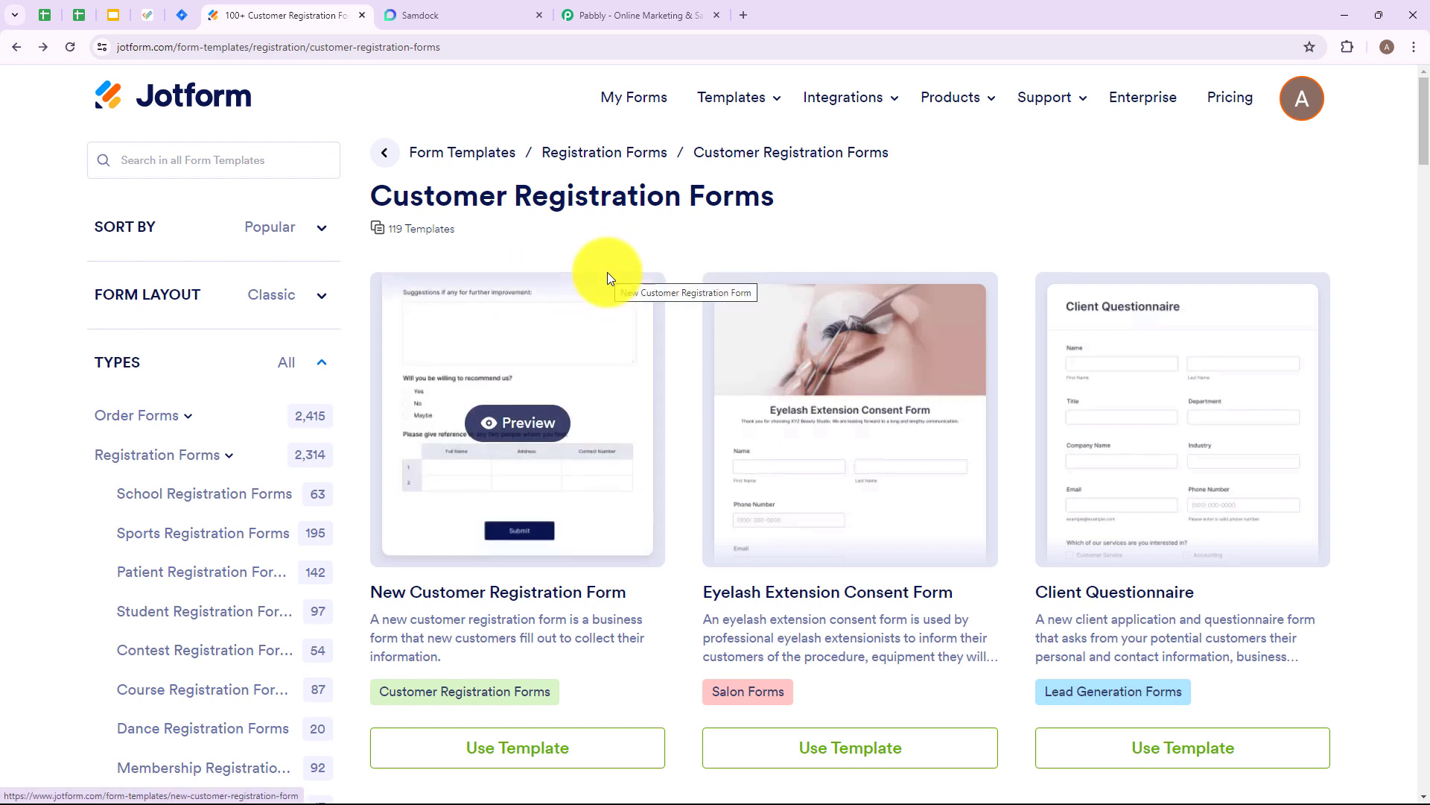
click(607, 20)
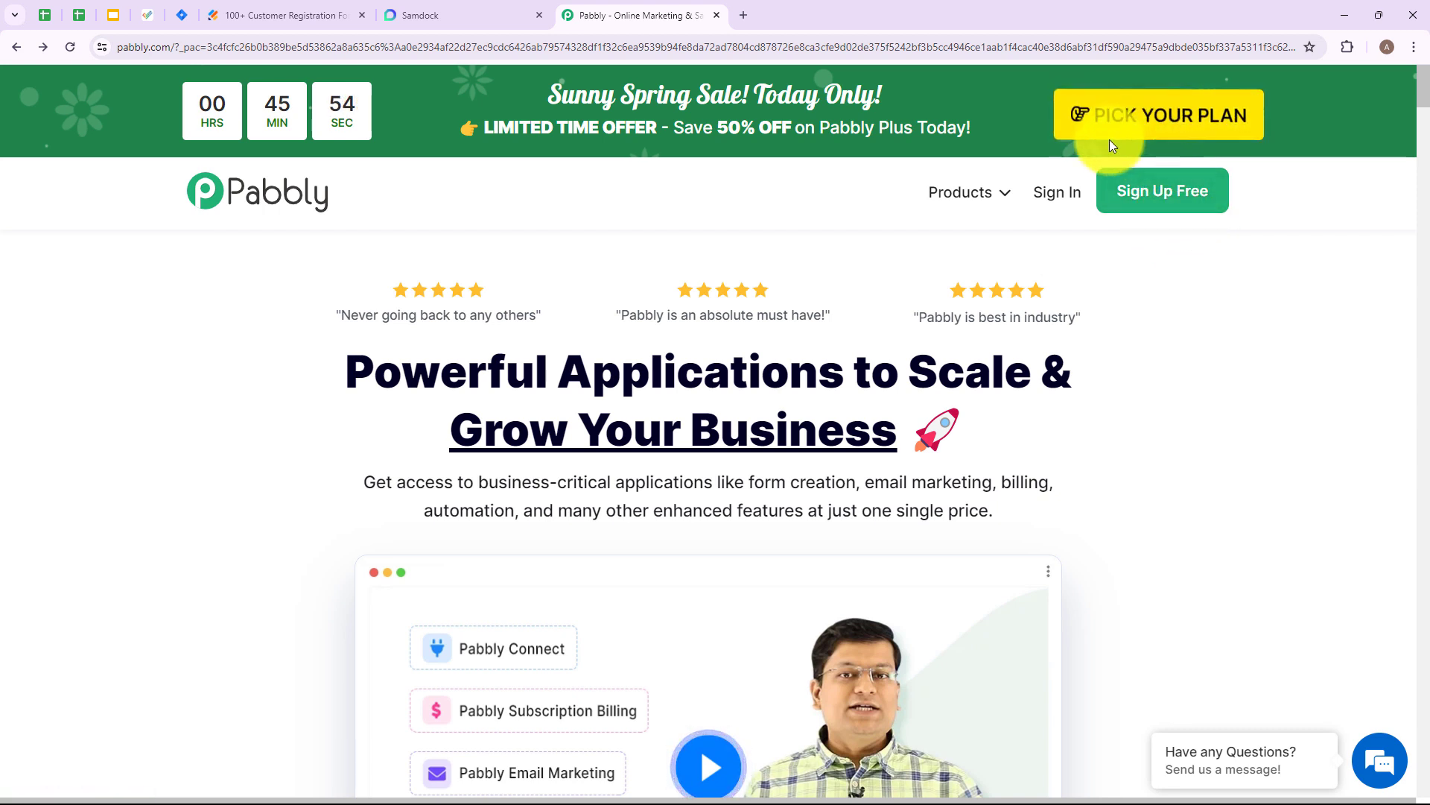
click(1055, 195)
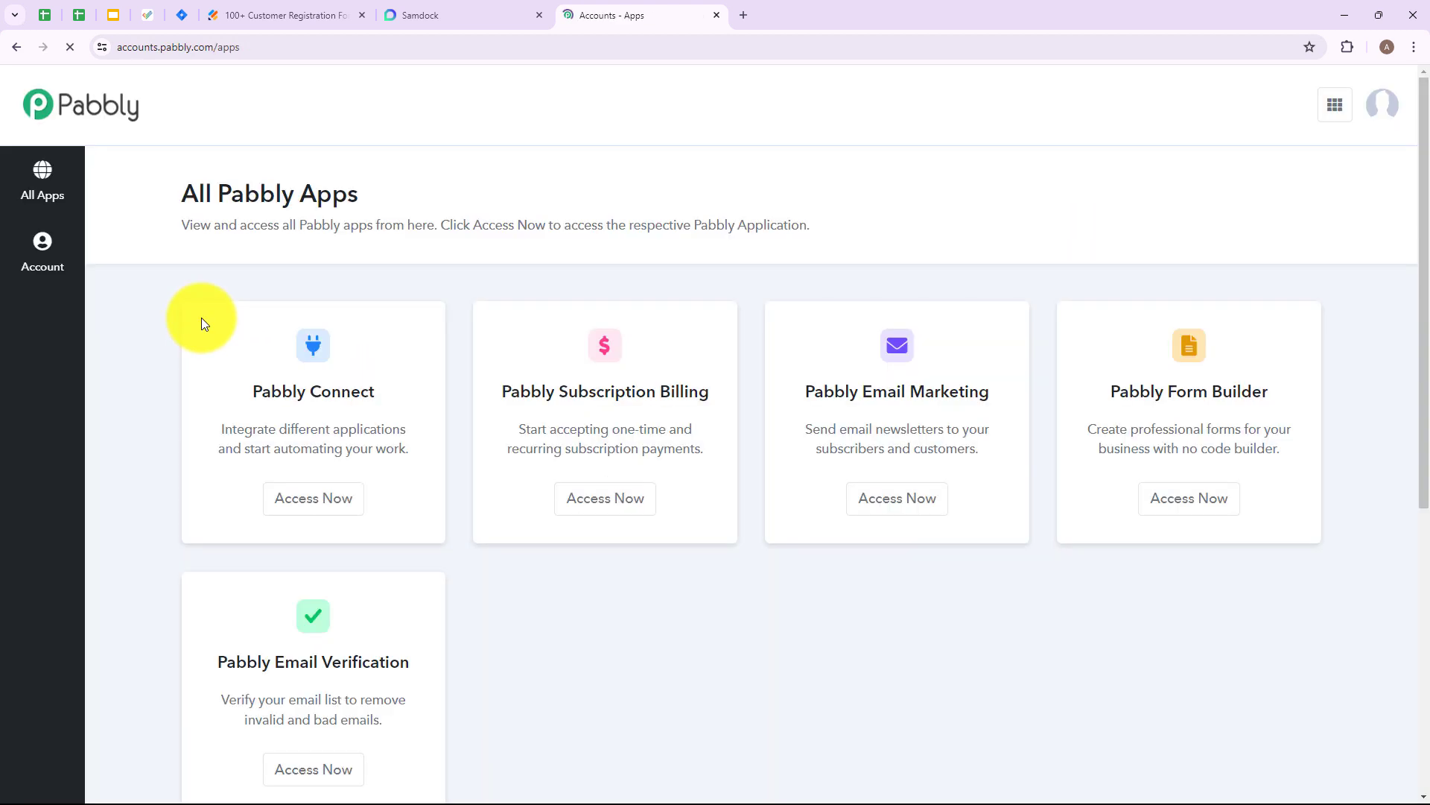
drag(182, 195, 332, 181)
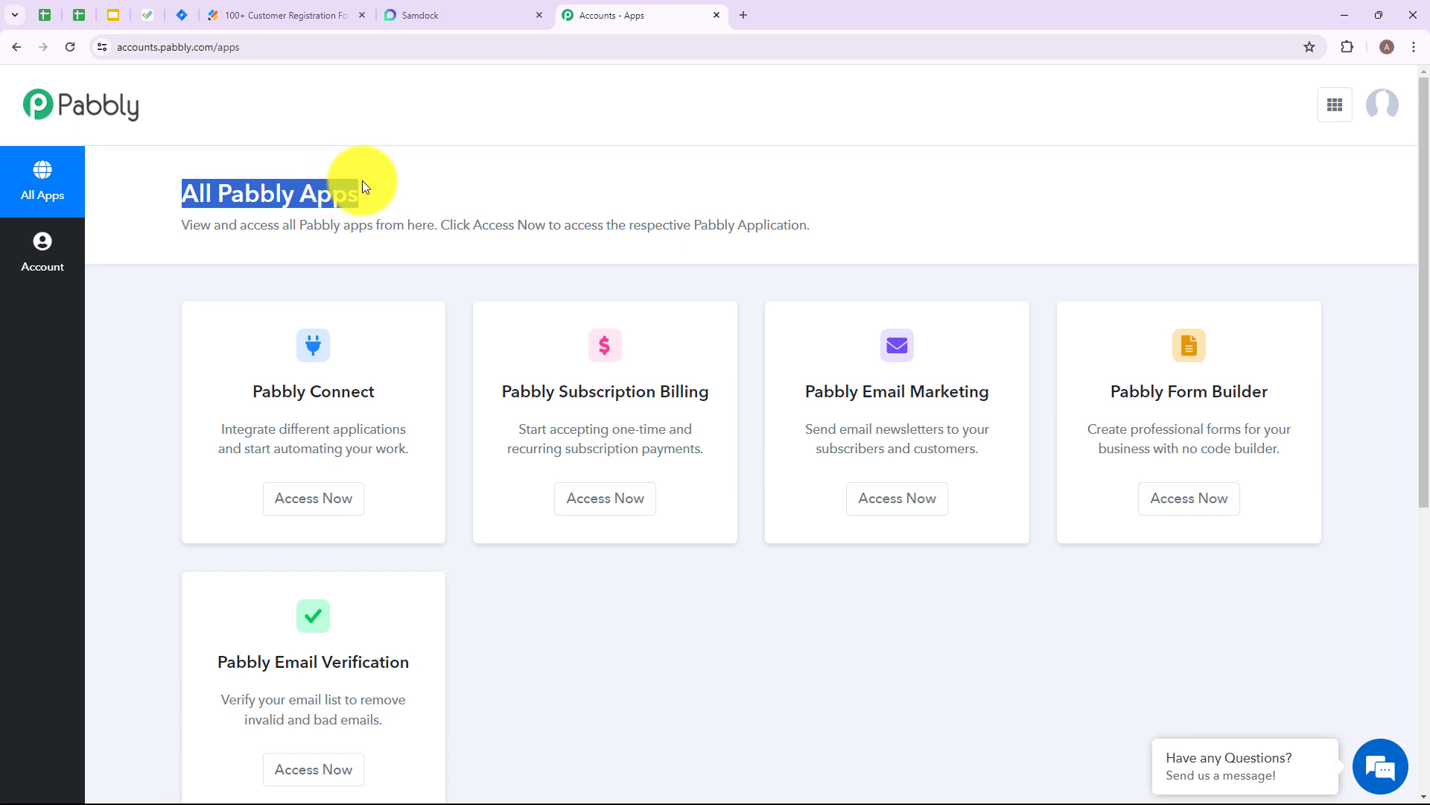
click(305, 498)
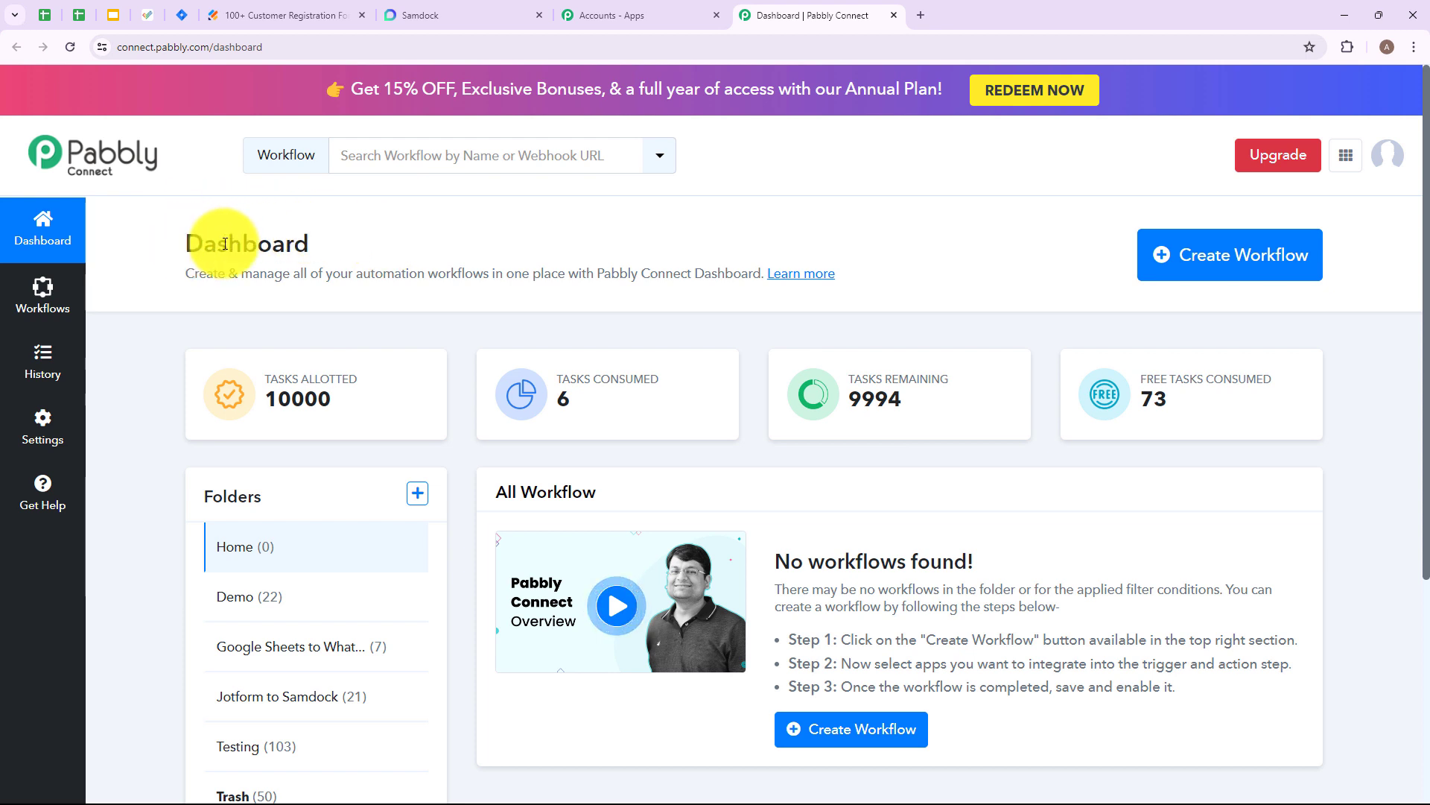
double_click(225, 243)
click(373, 254)
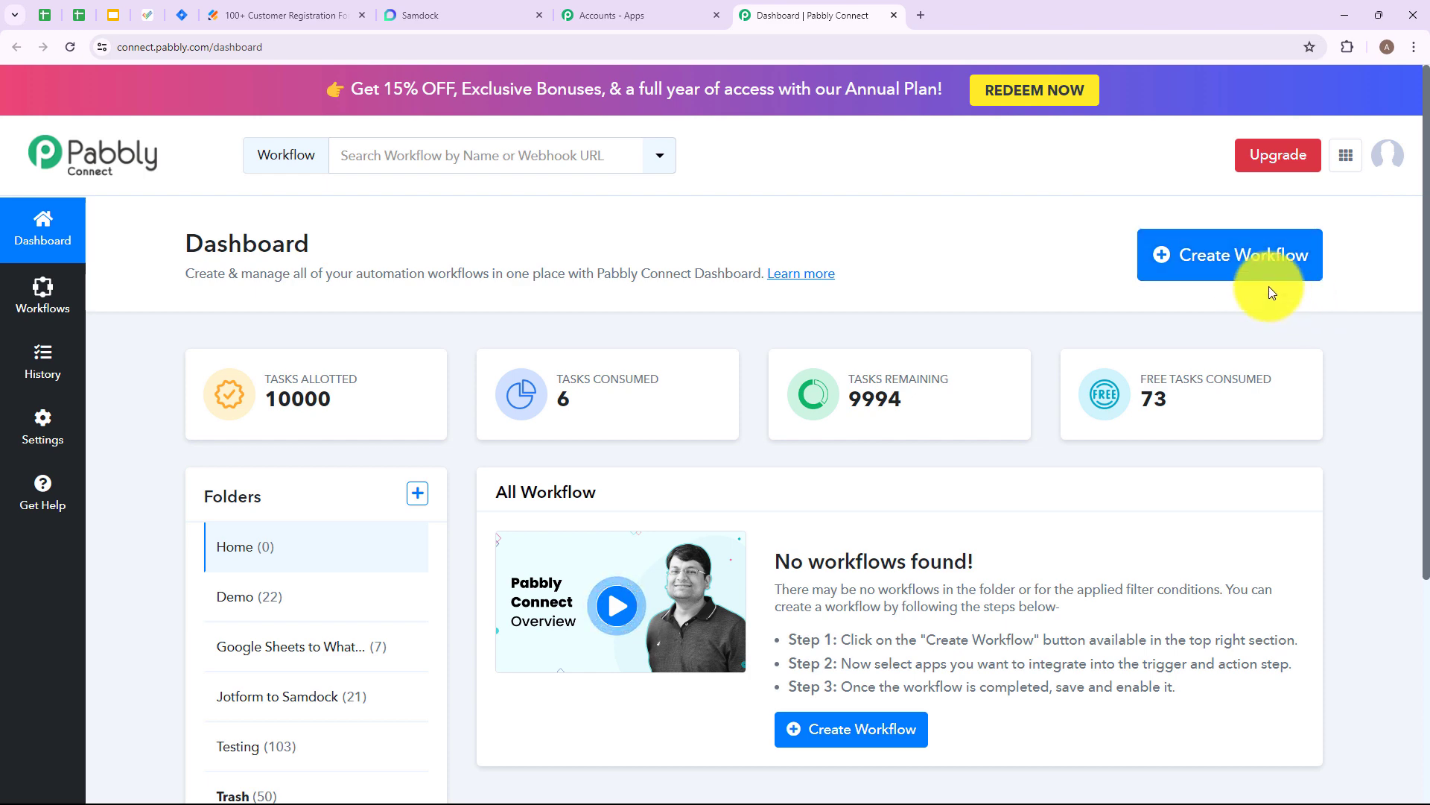
- Create a workflow named "Create Samdock CRM Person on Jotform Submission" in the Jotform to Samdock folder
click(1205, 276)
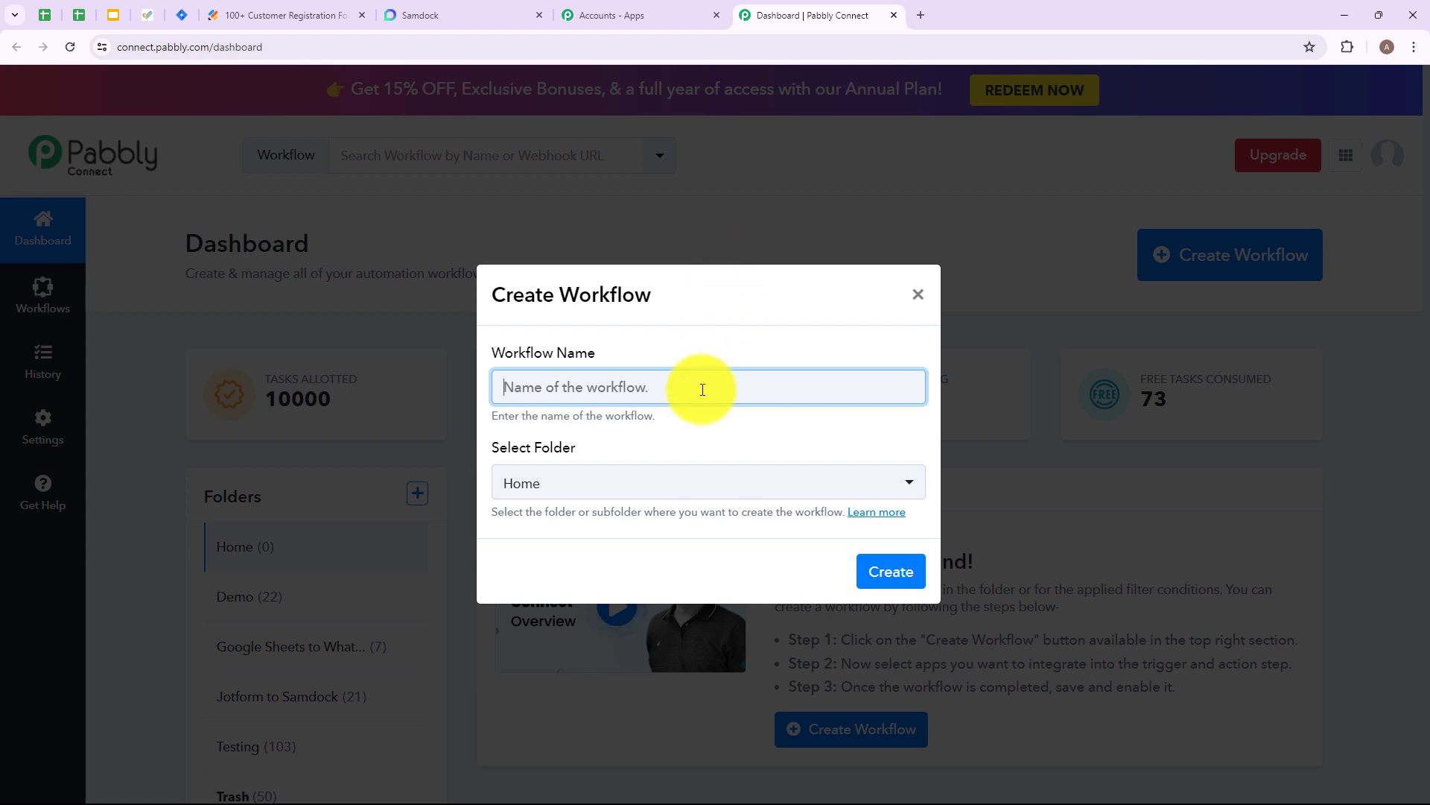
text(Creat)
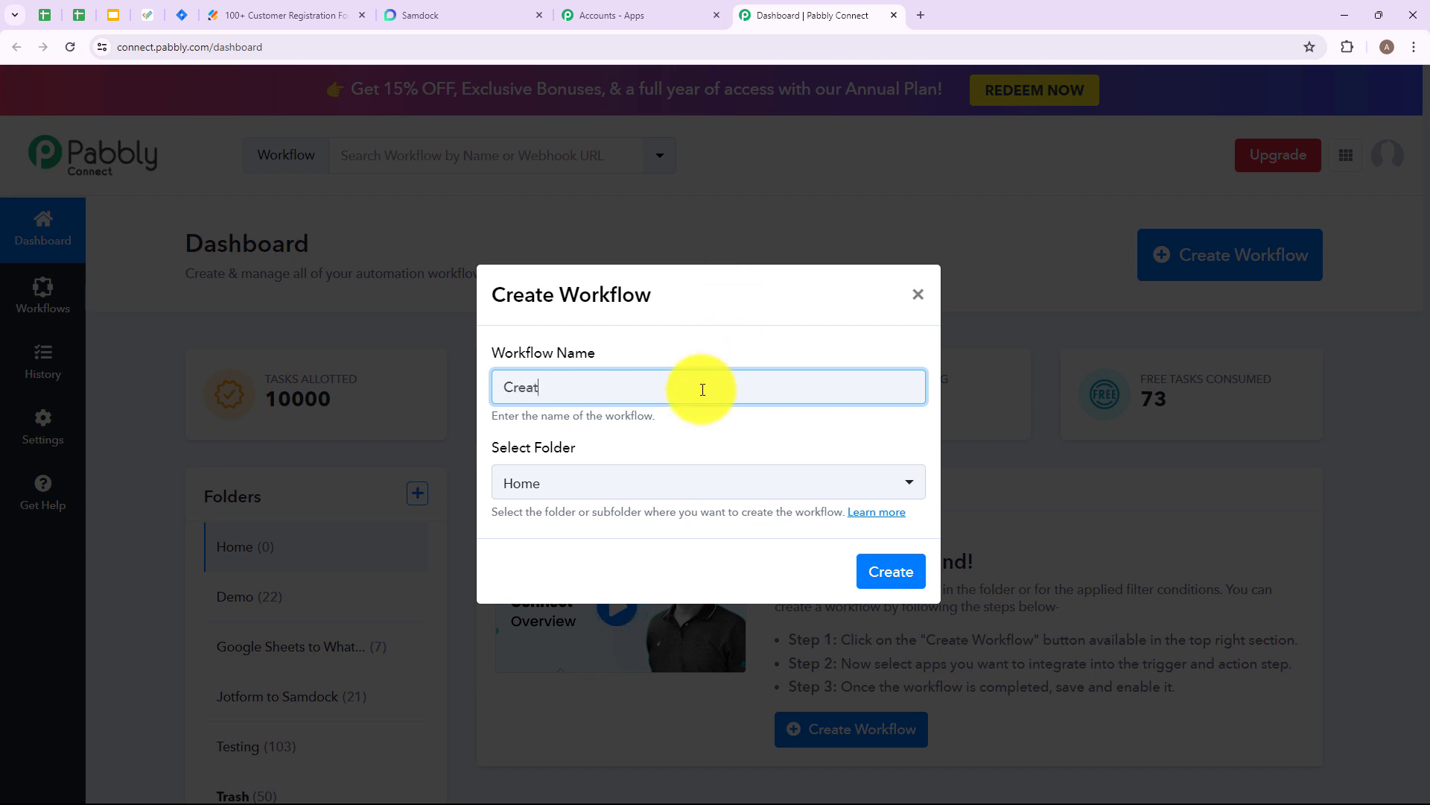
drag(500, 386, 867, 392)
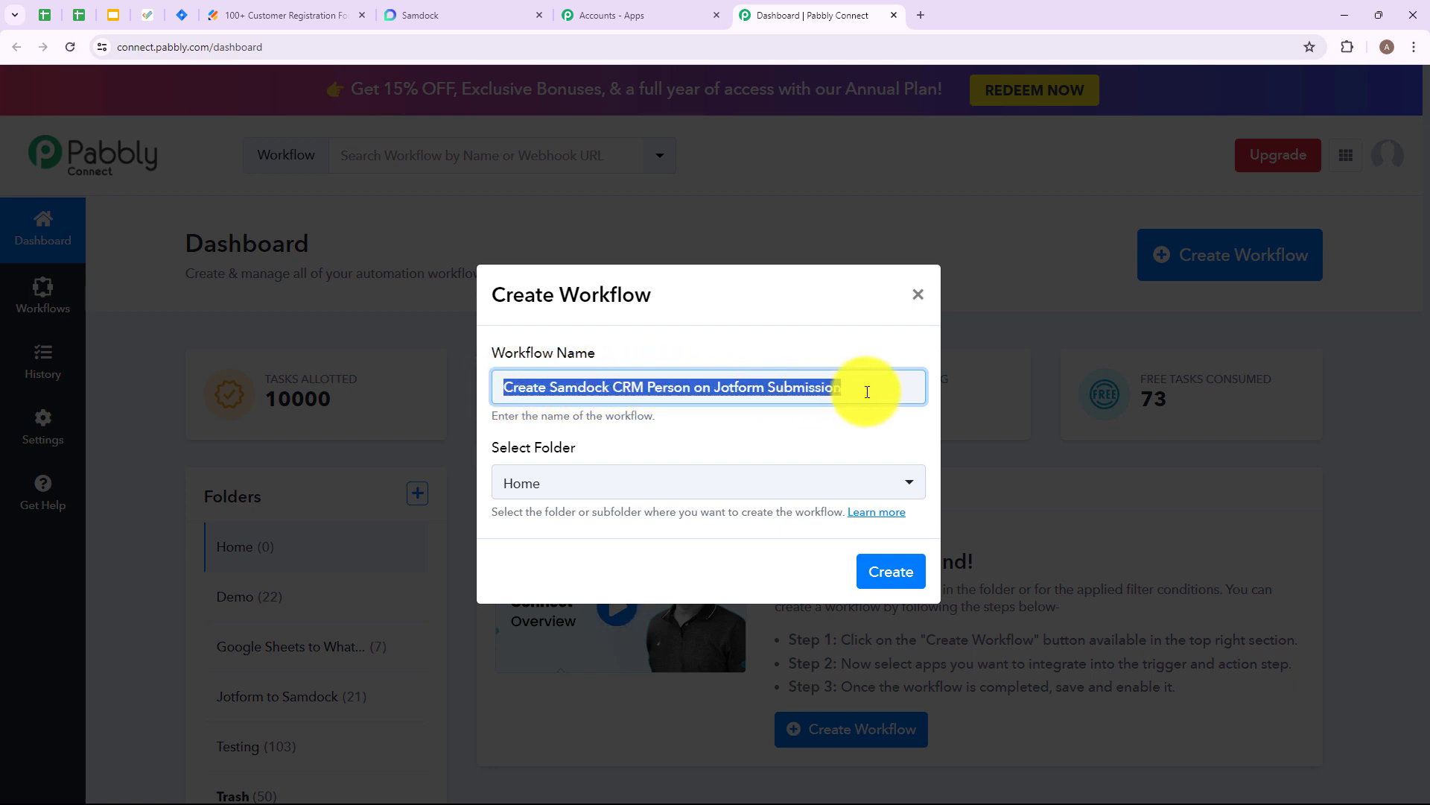
click(635, 450)
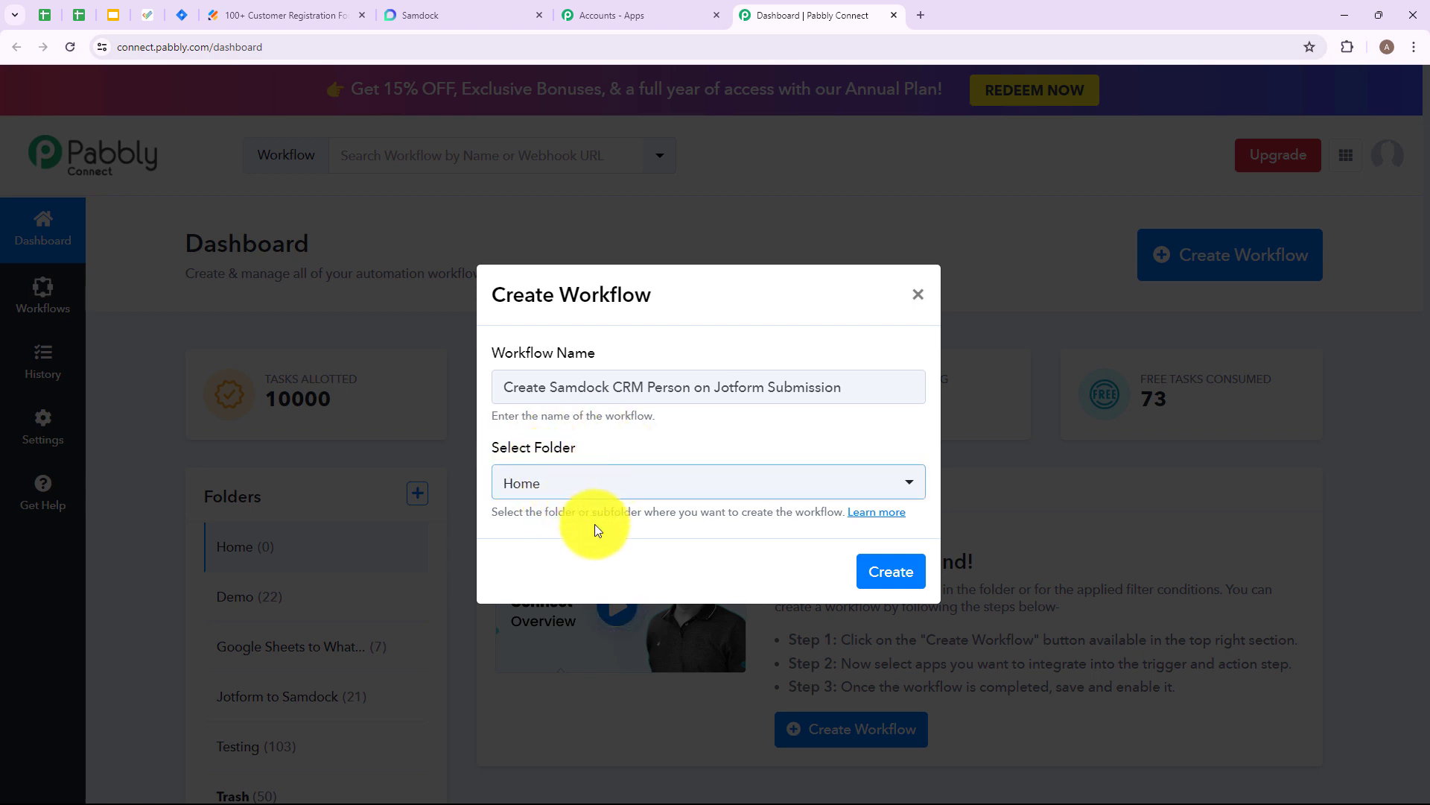
click(911, 484)
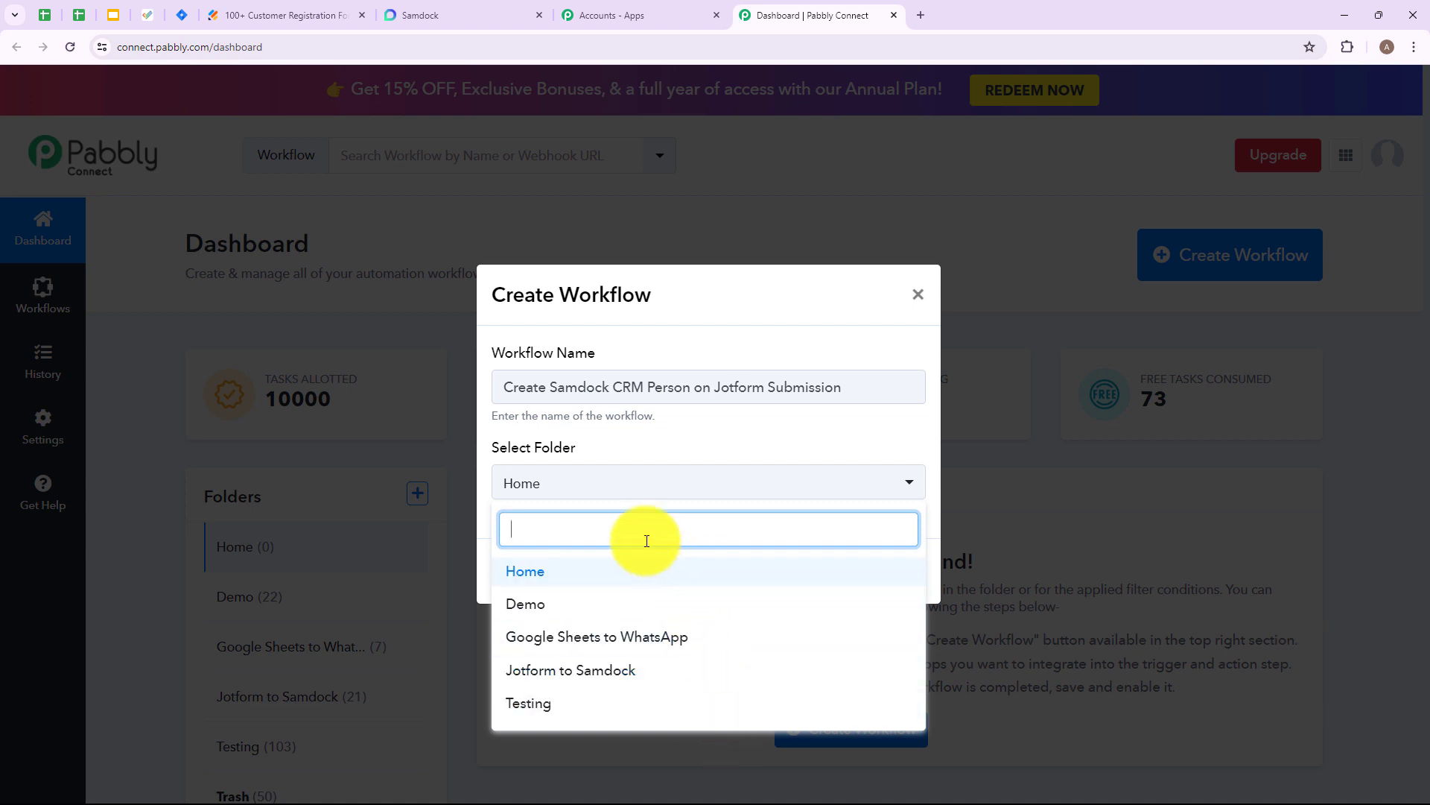
click(567, 671)
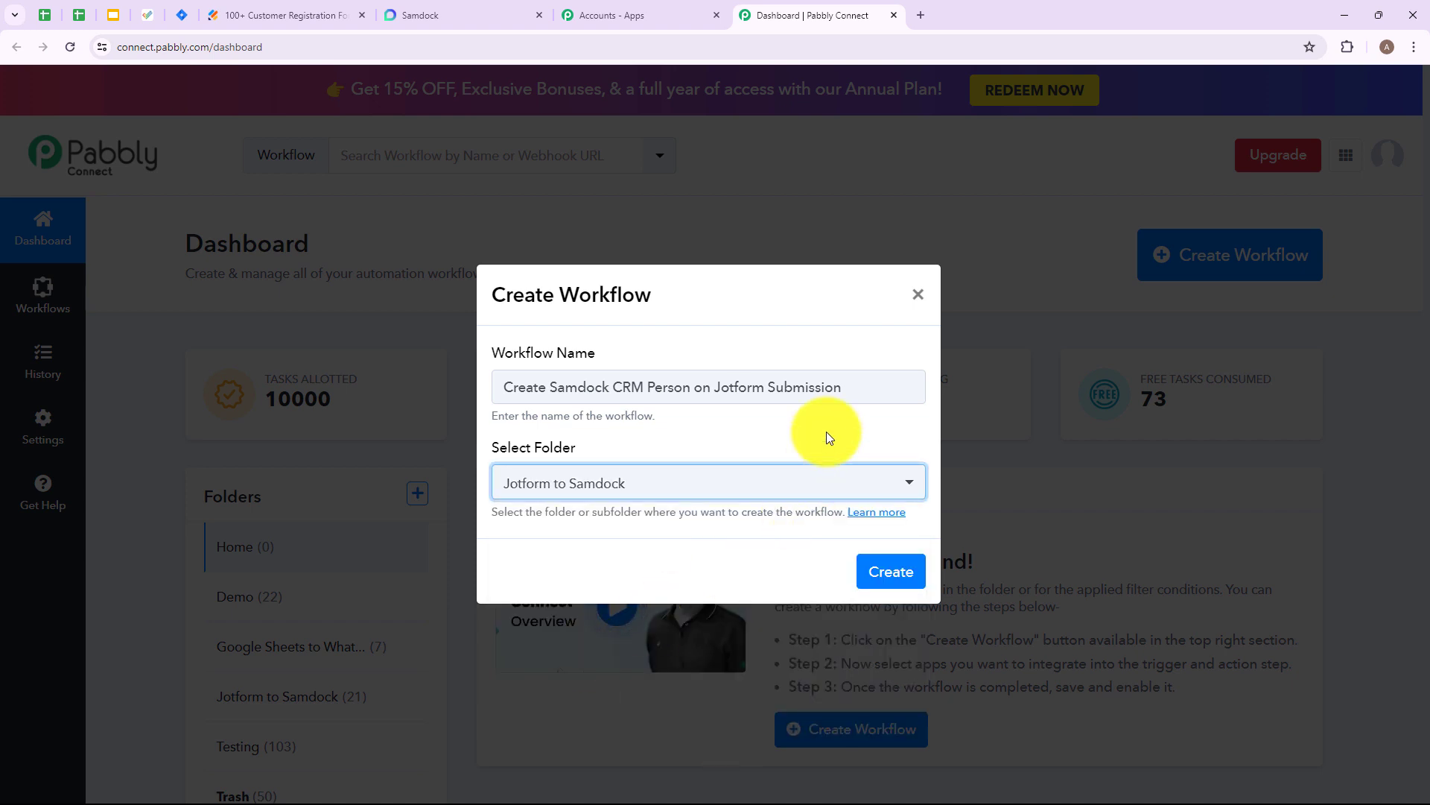
click(888, 572)
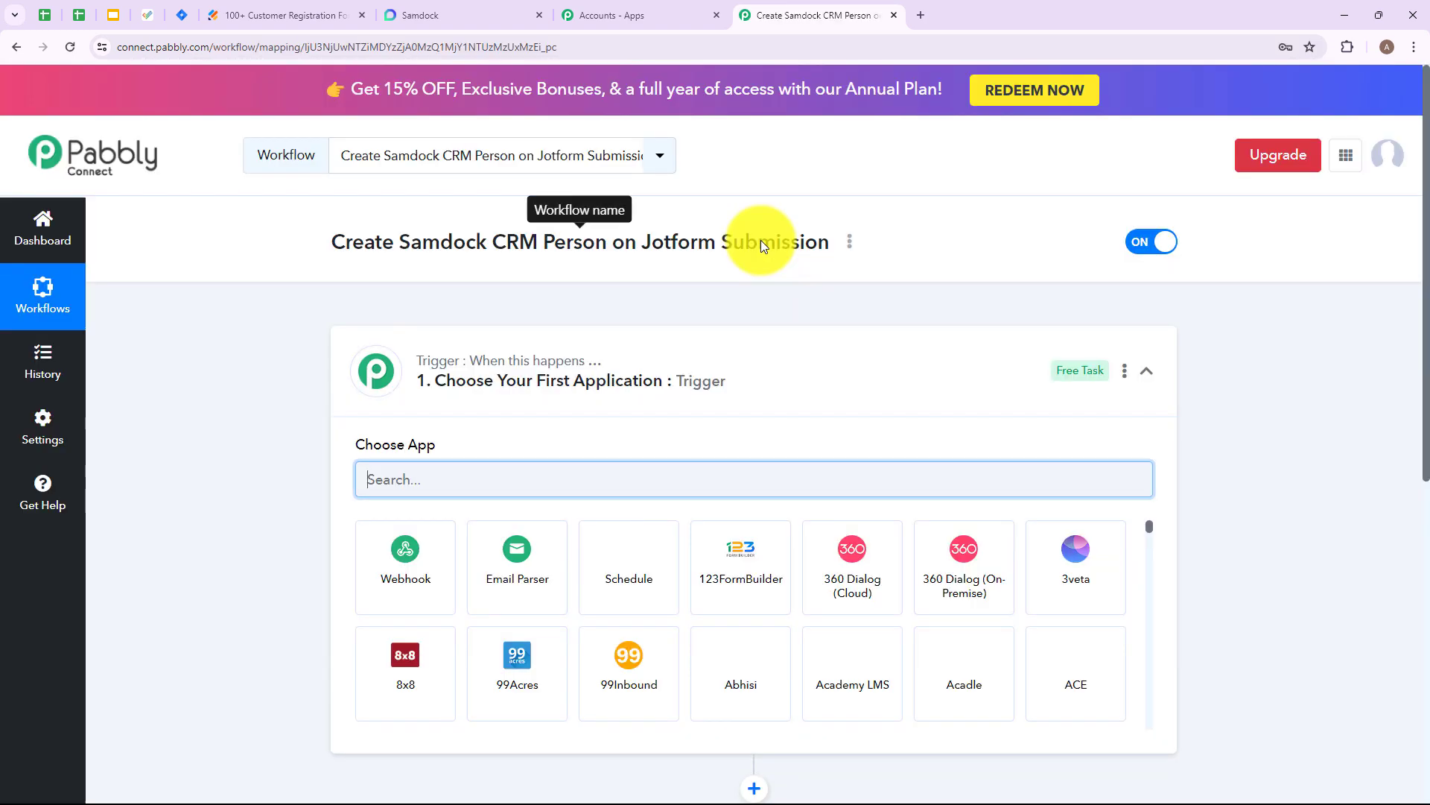
- Set the workflow's trigger application to Jotform with the New Response event
click(772, 360)
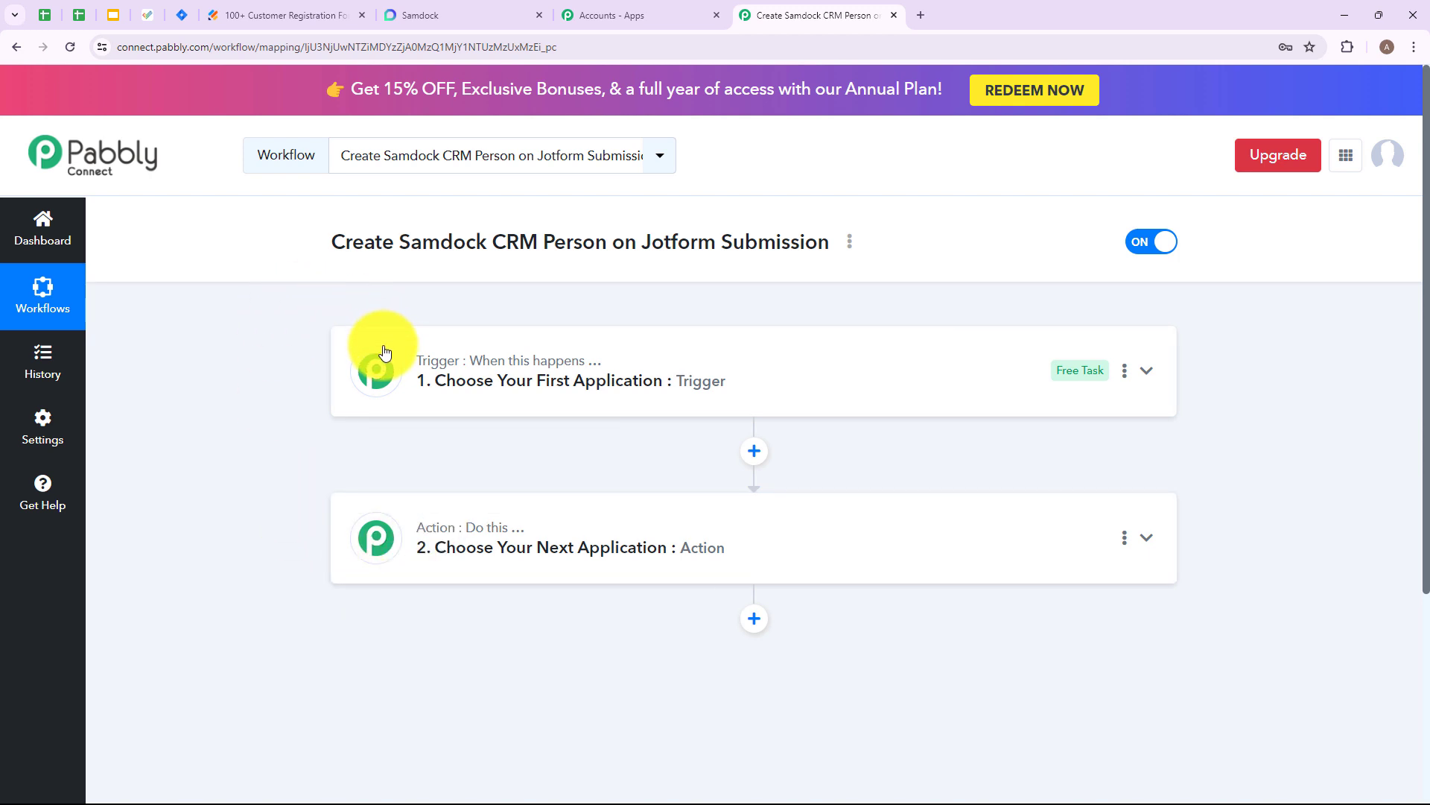
click(488, 384)
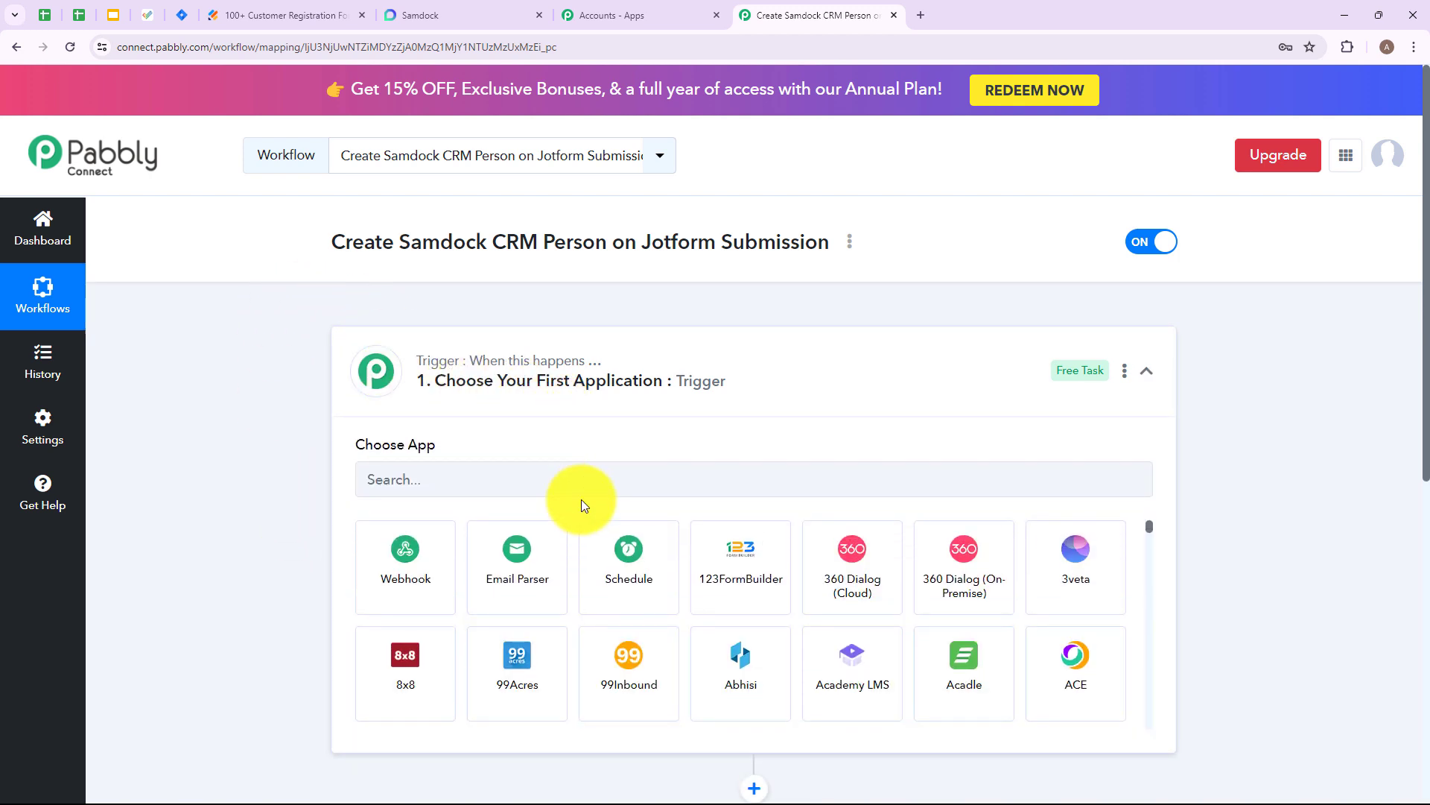
text(Jot)
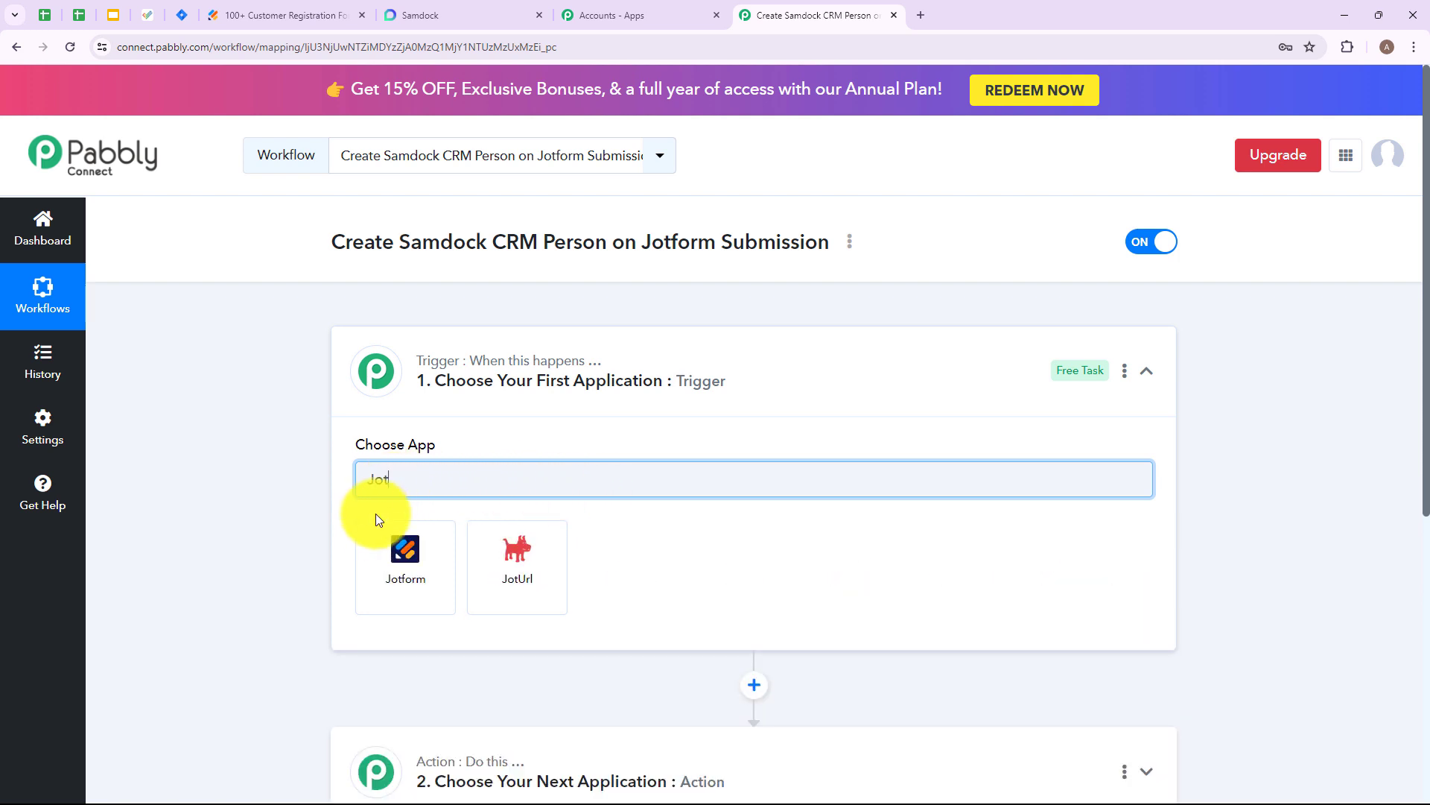
click(404, 552)
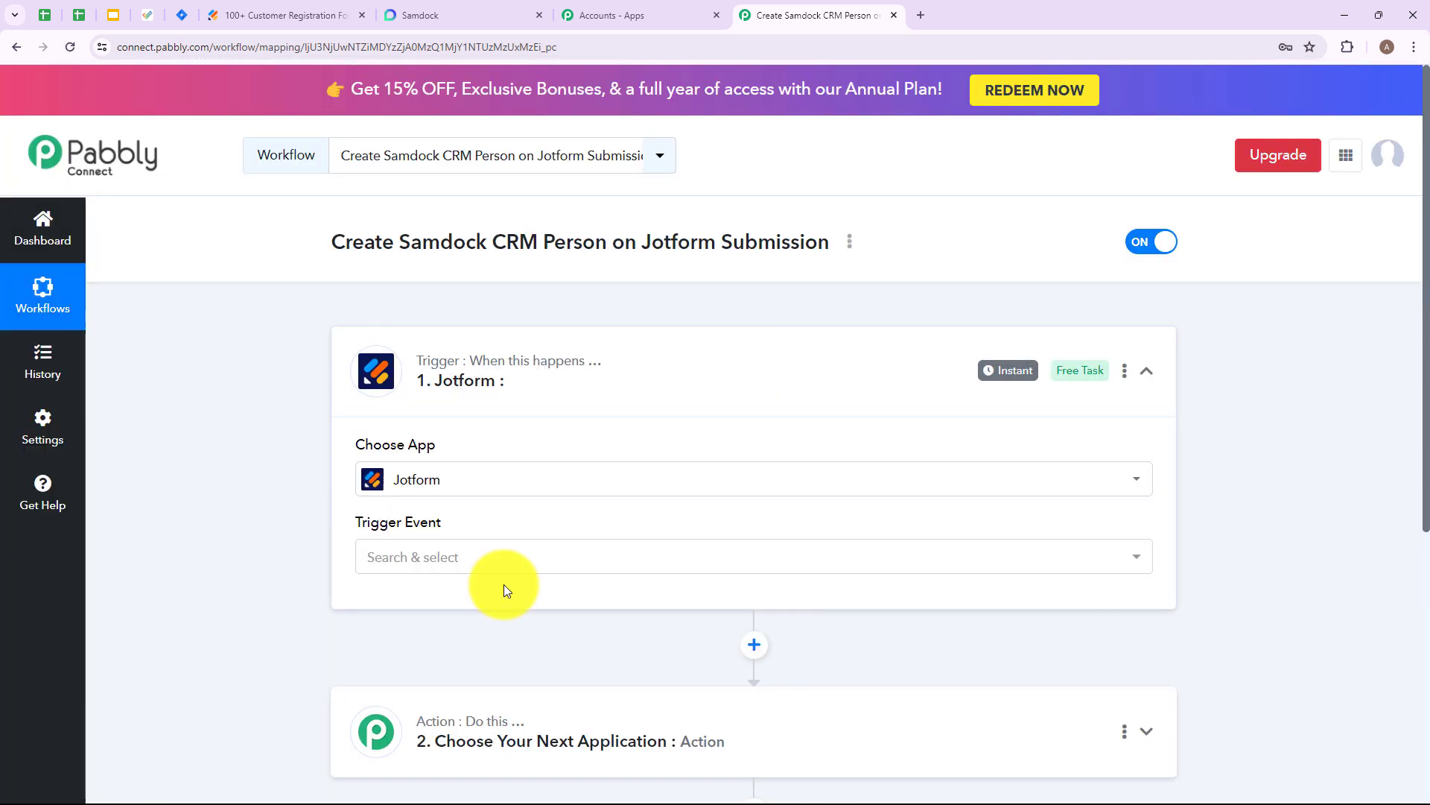
click(459, 565)
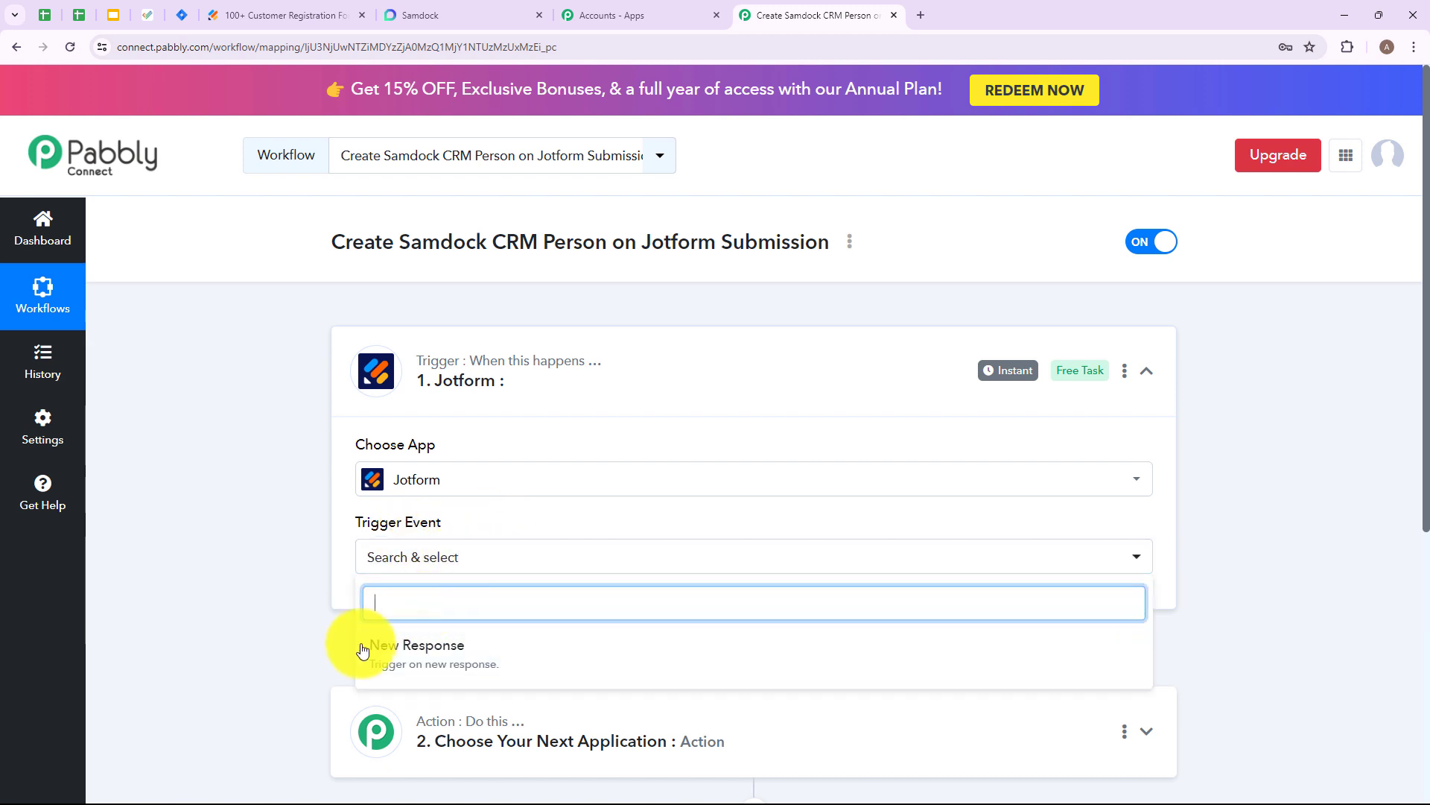
click(526, 658)
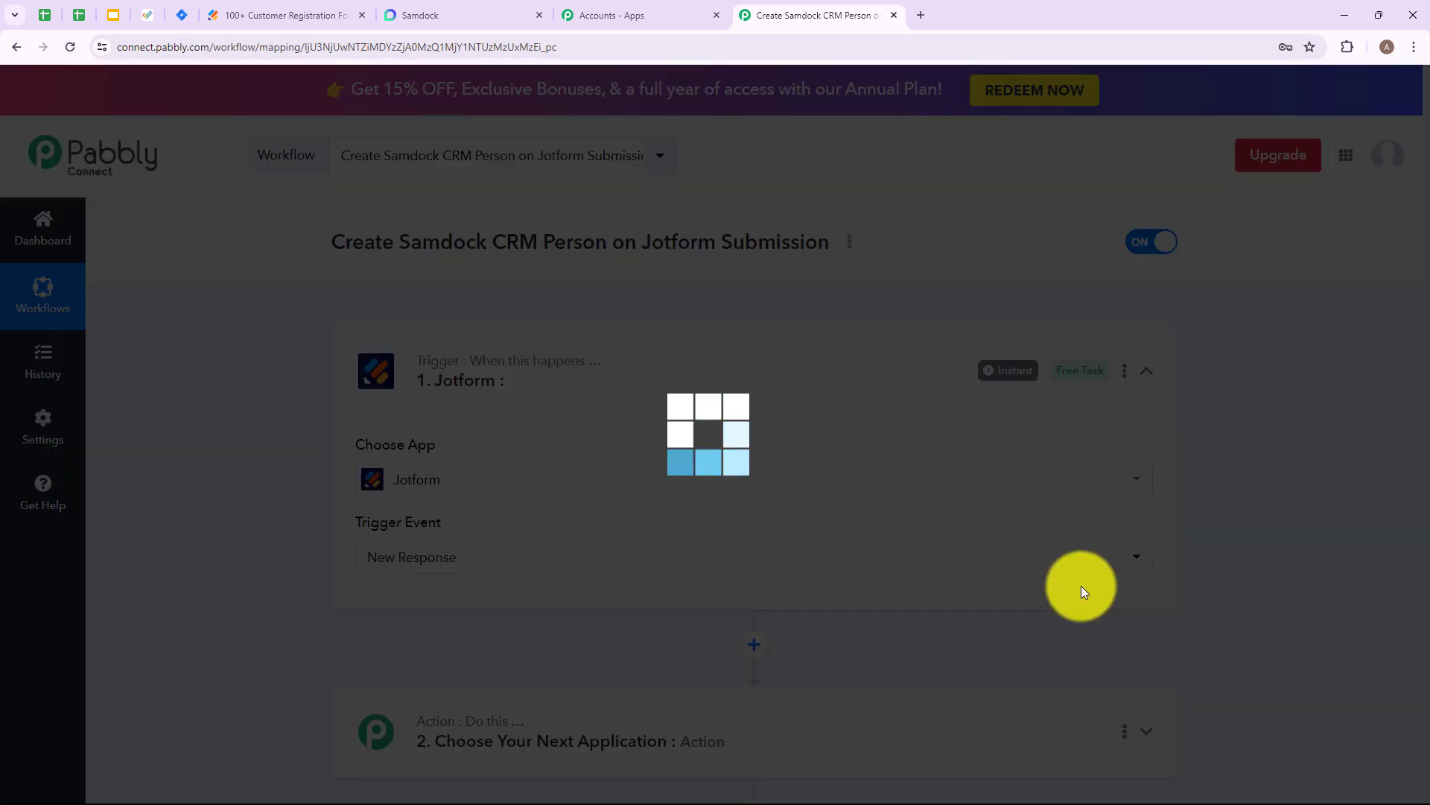
- Copy the webhook URL provided for the Jotform New Response trigger
scroll(625, 456, down, 2)
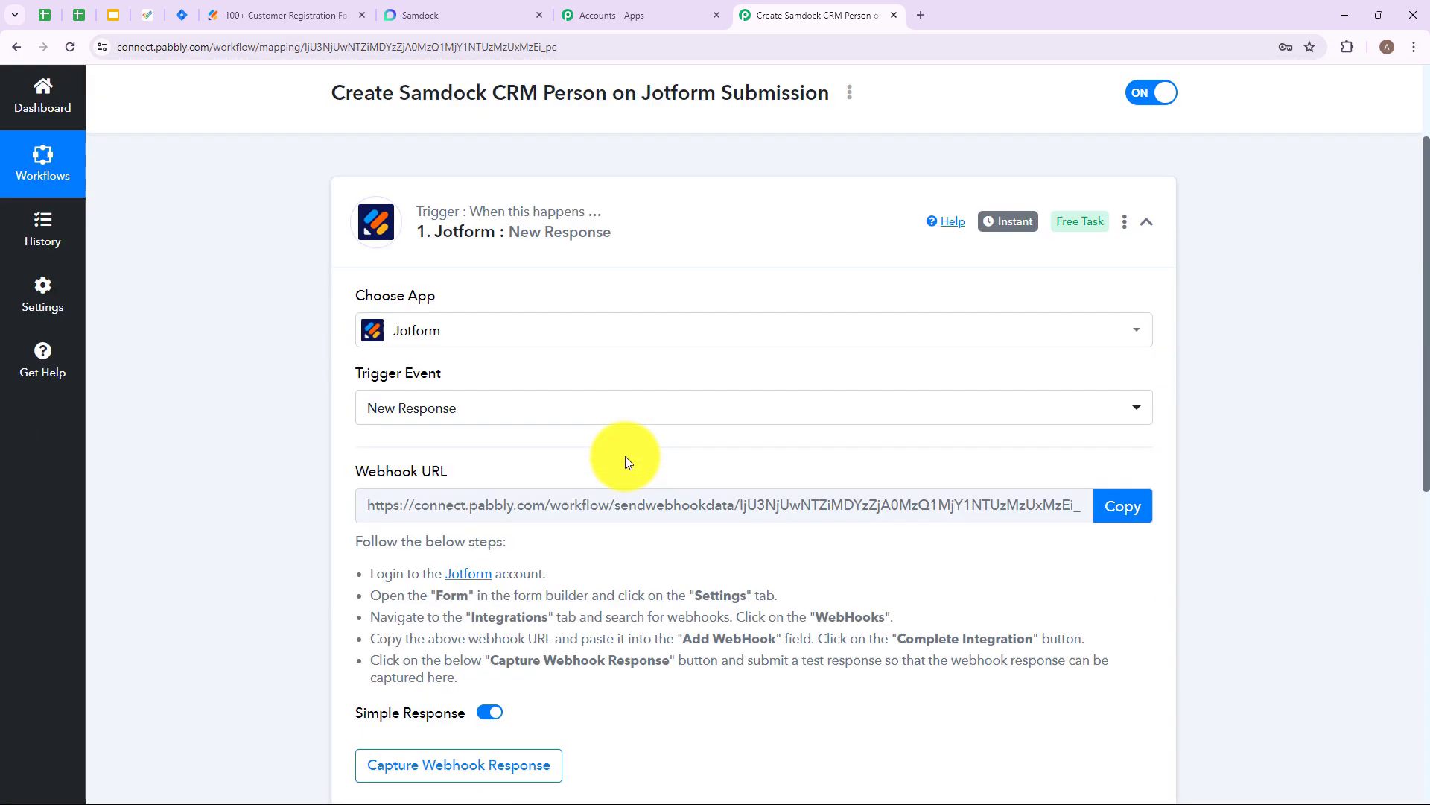
scroll(565, 409, down, 2)
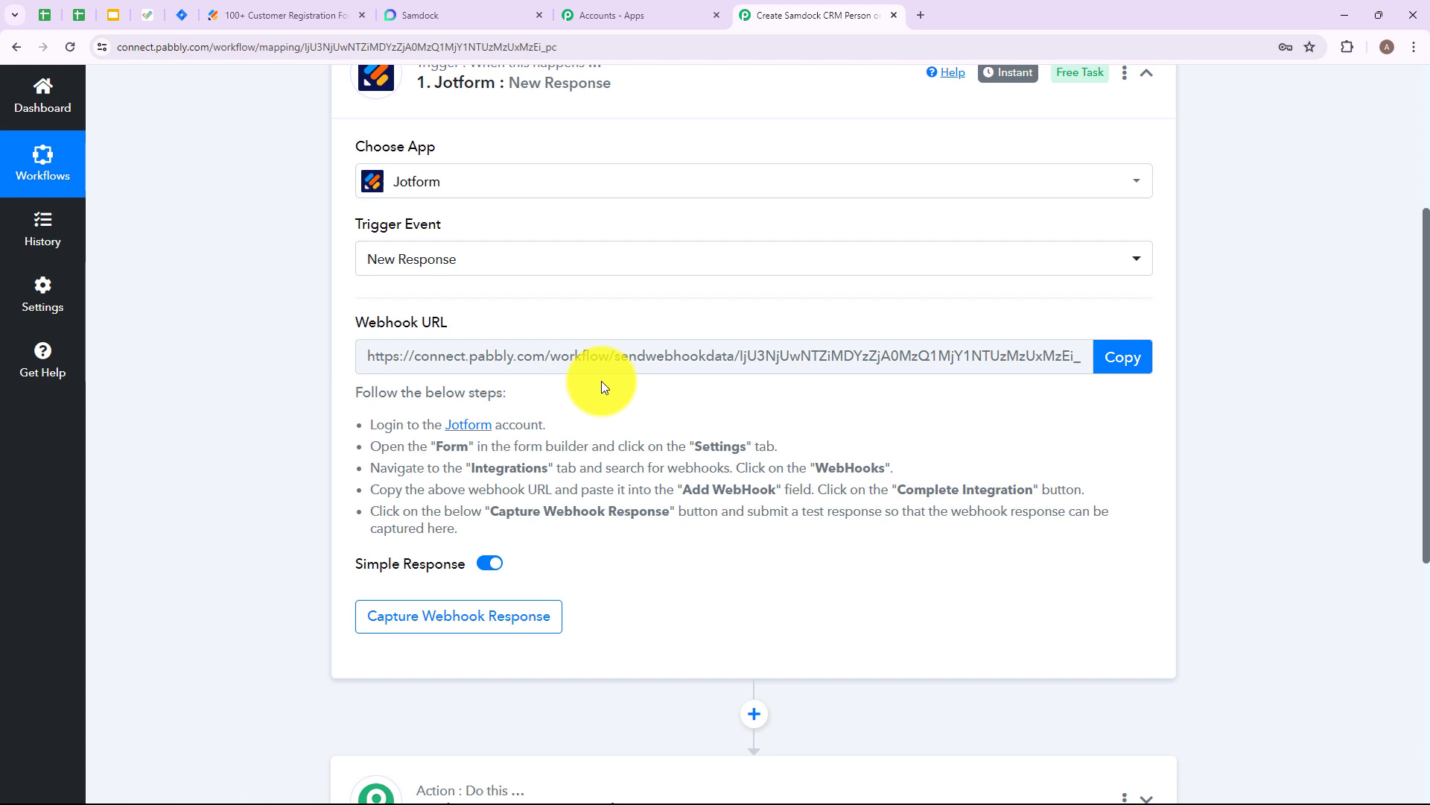
drag(395, 424, 664, 533)
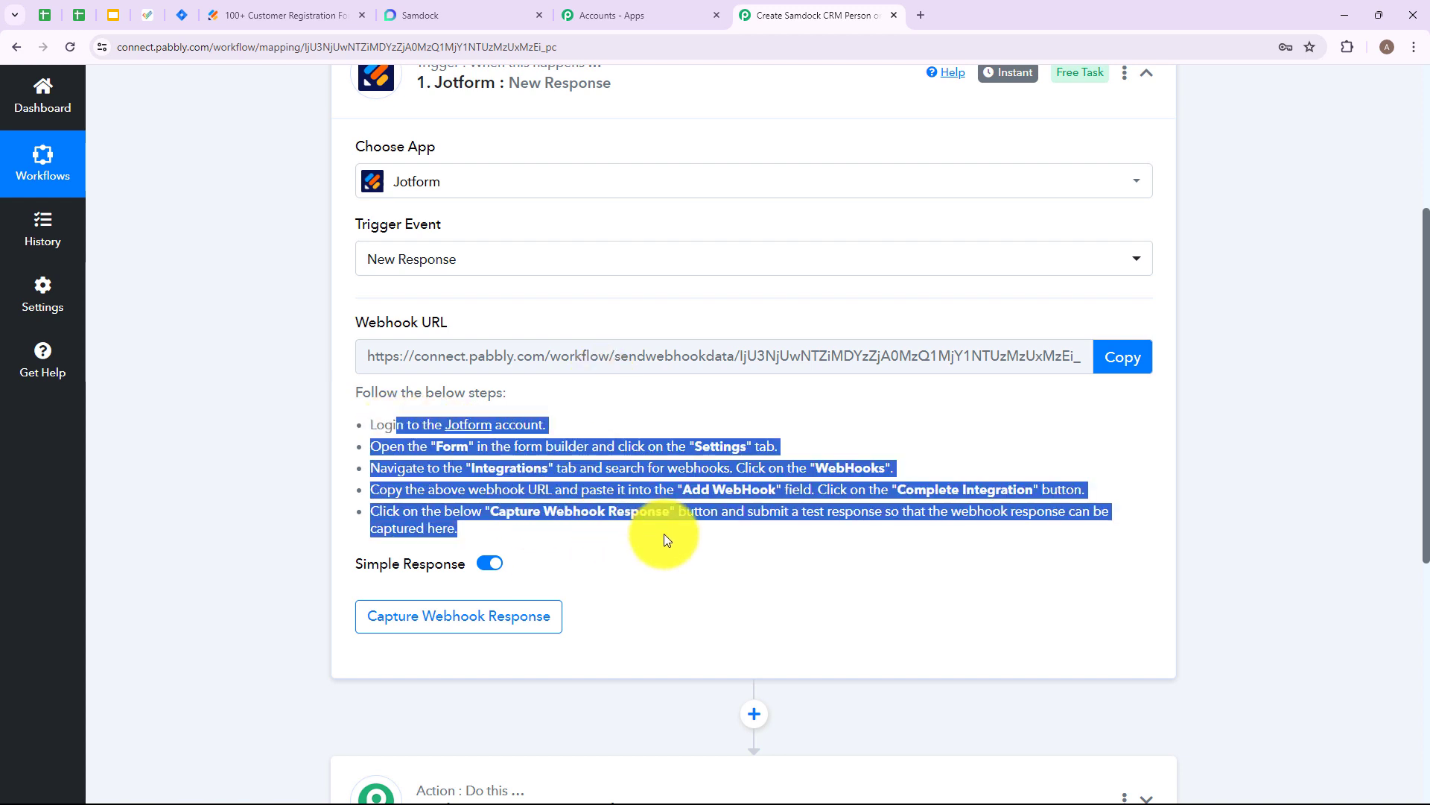
click(659, 531)
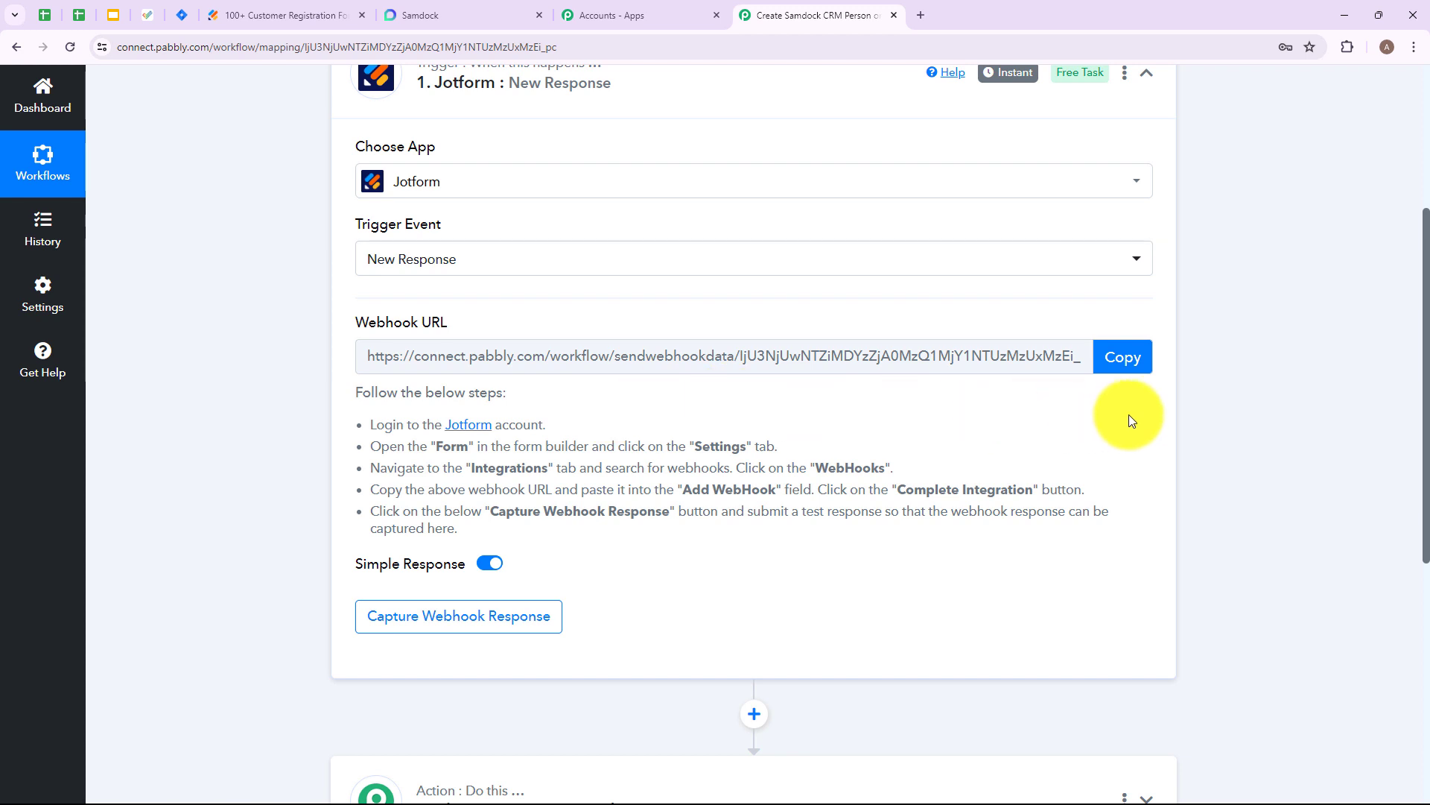
click(1119, 359)
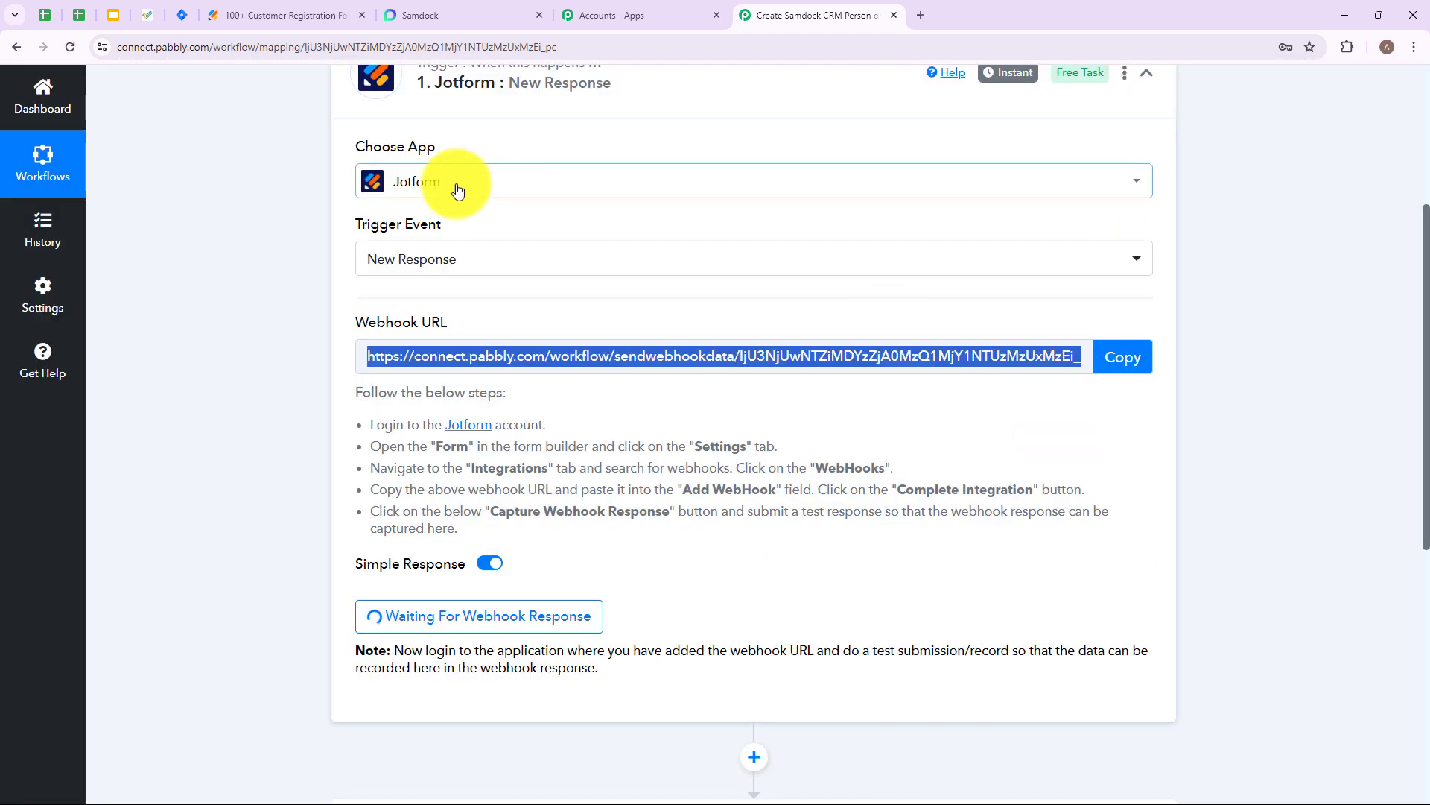
- Switch to Jotform and open the existing New Customer Registration Form for editing
click(291, 16)
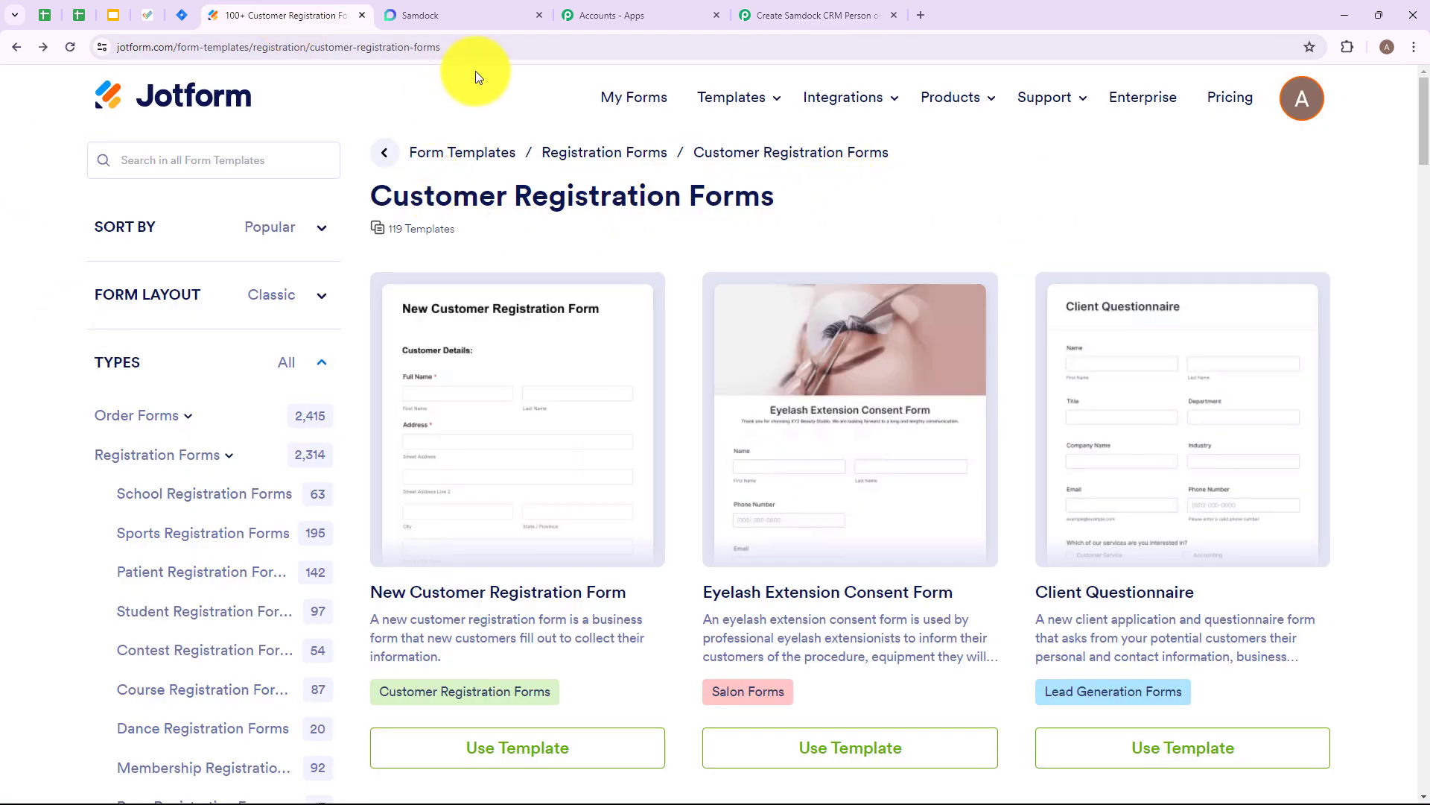
click(622, 107)
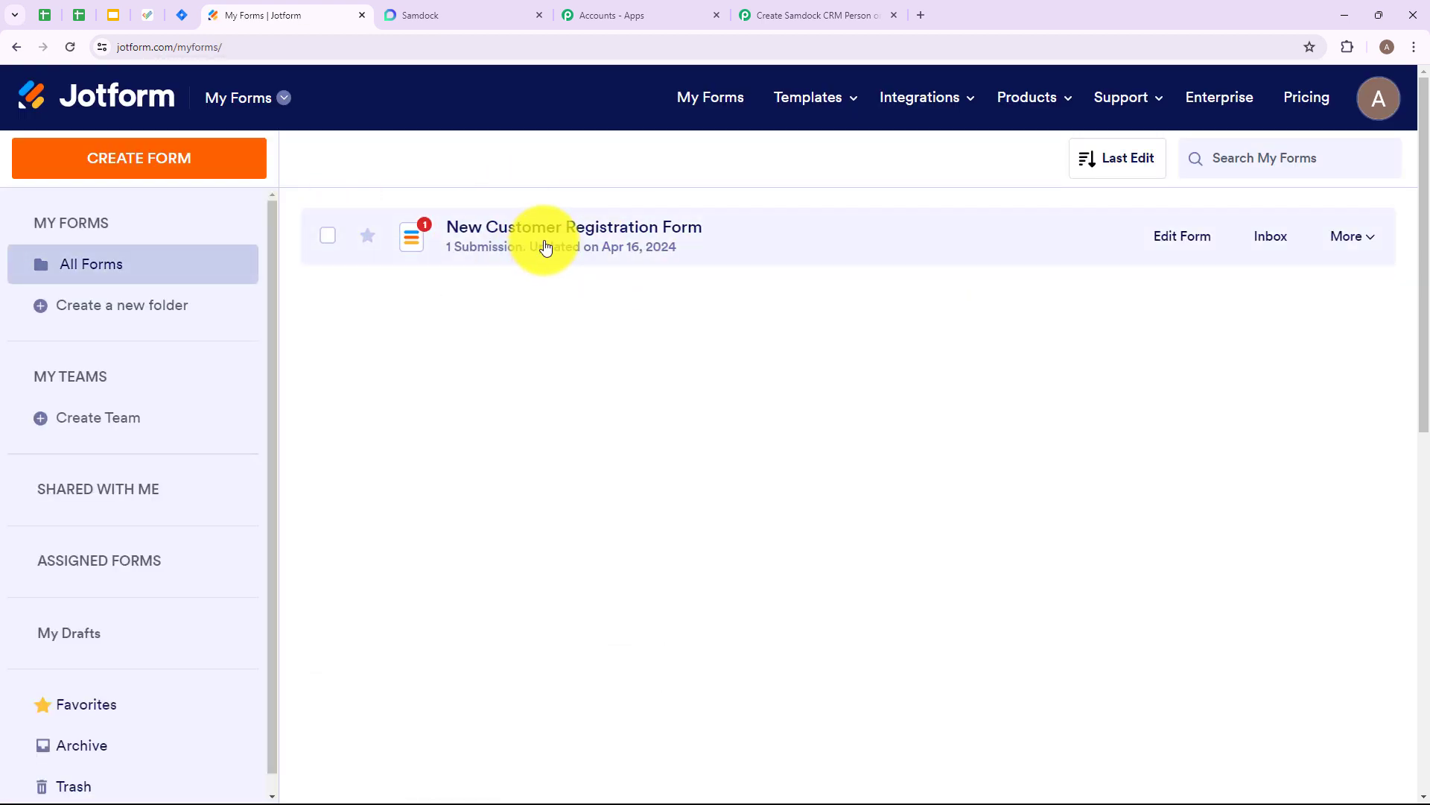
mouse_move(794, 93)
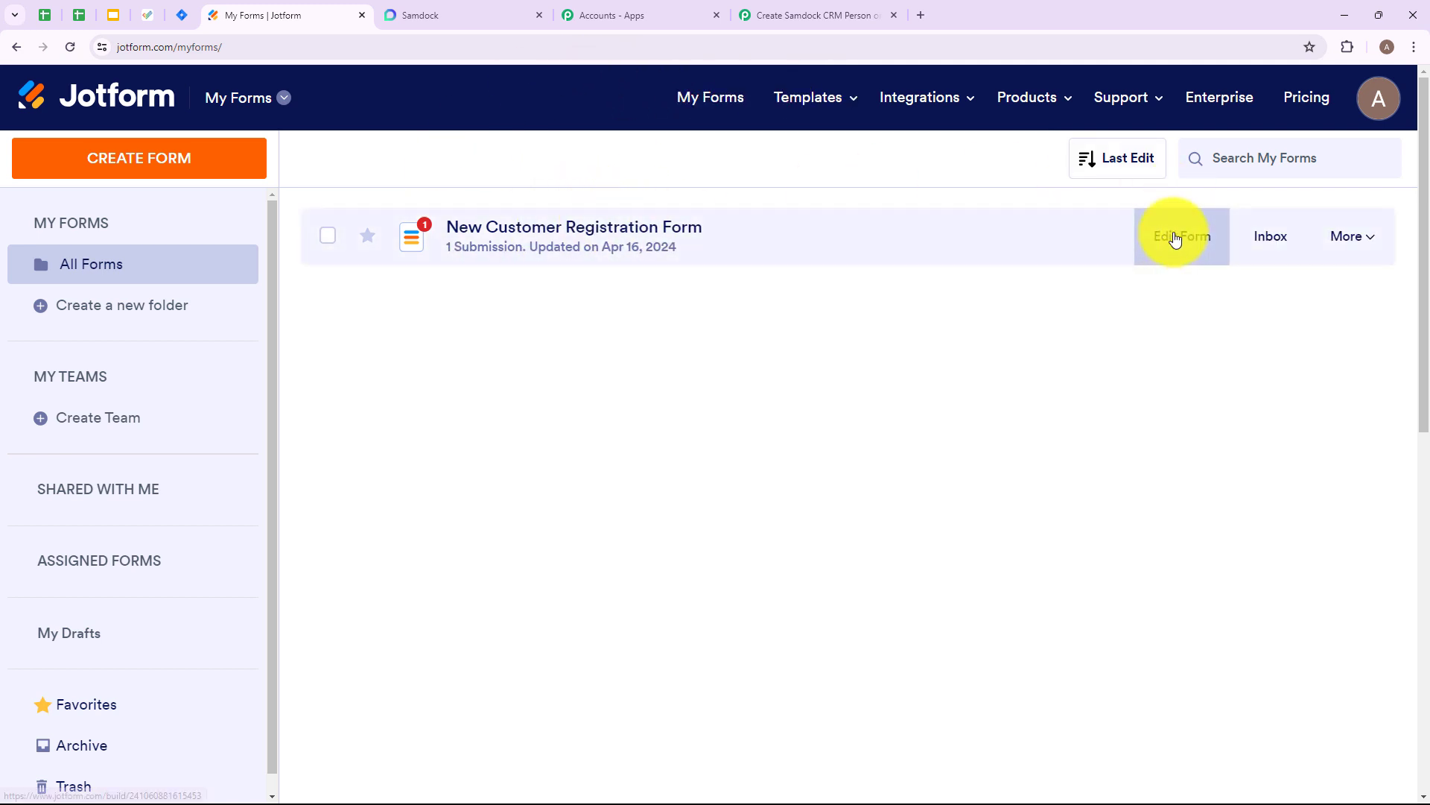
click(1186, 244)
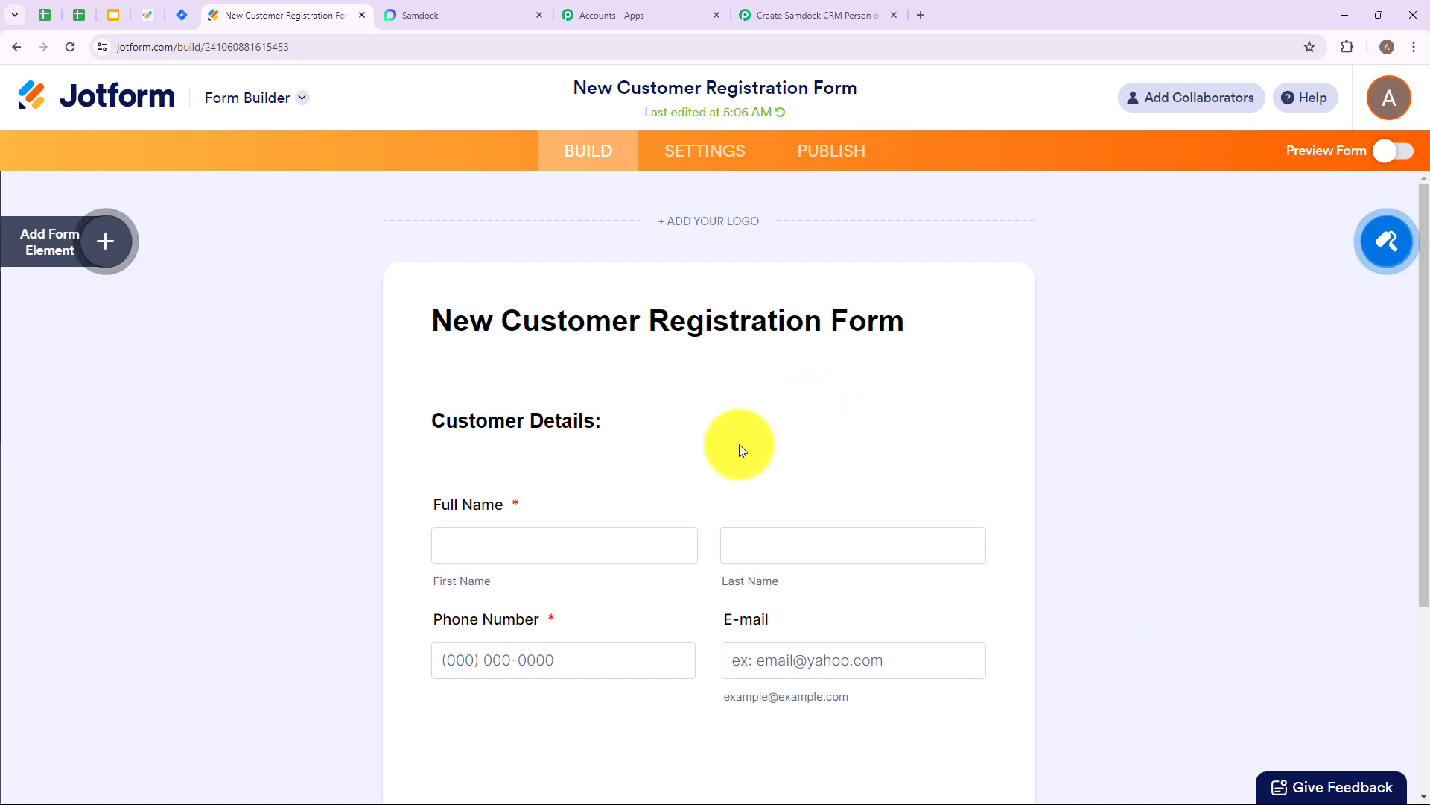
- Search the form's integration settings for "web" and open the WebHooks integration
click(725, 152)
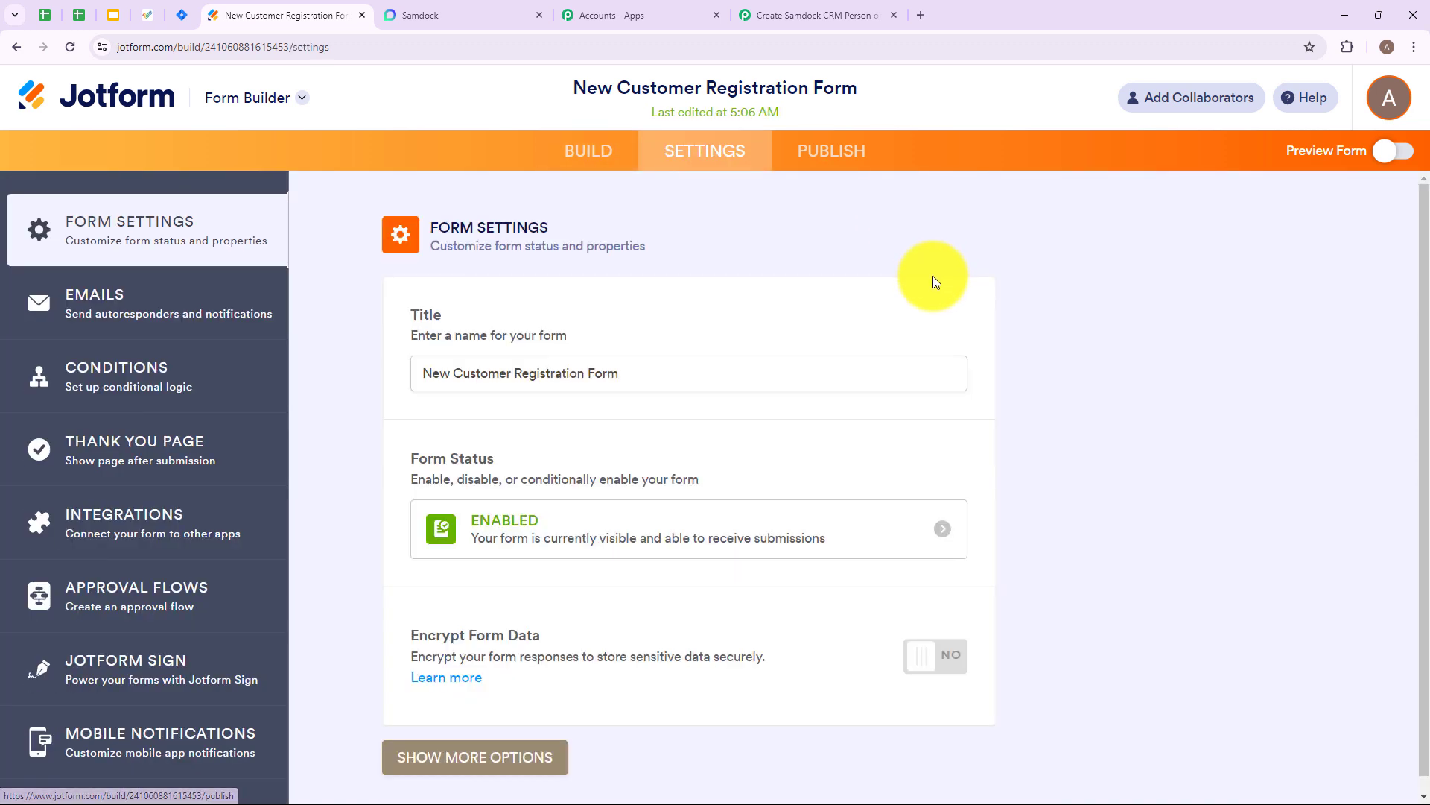
click(125, 522)
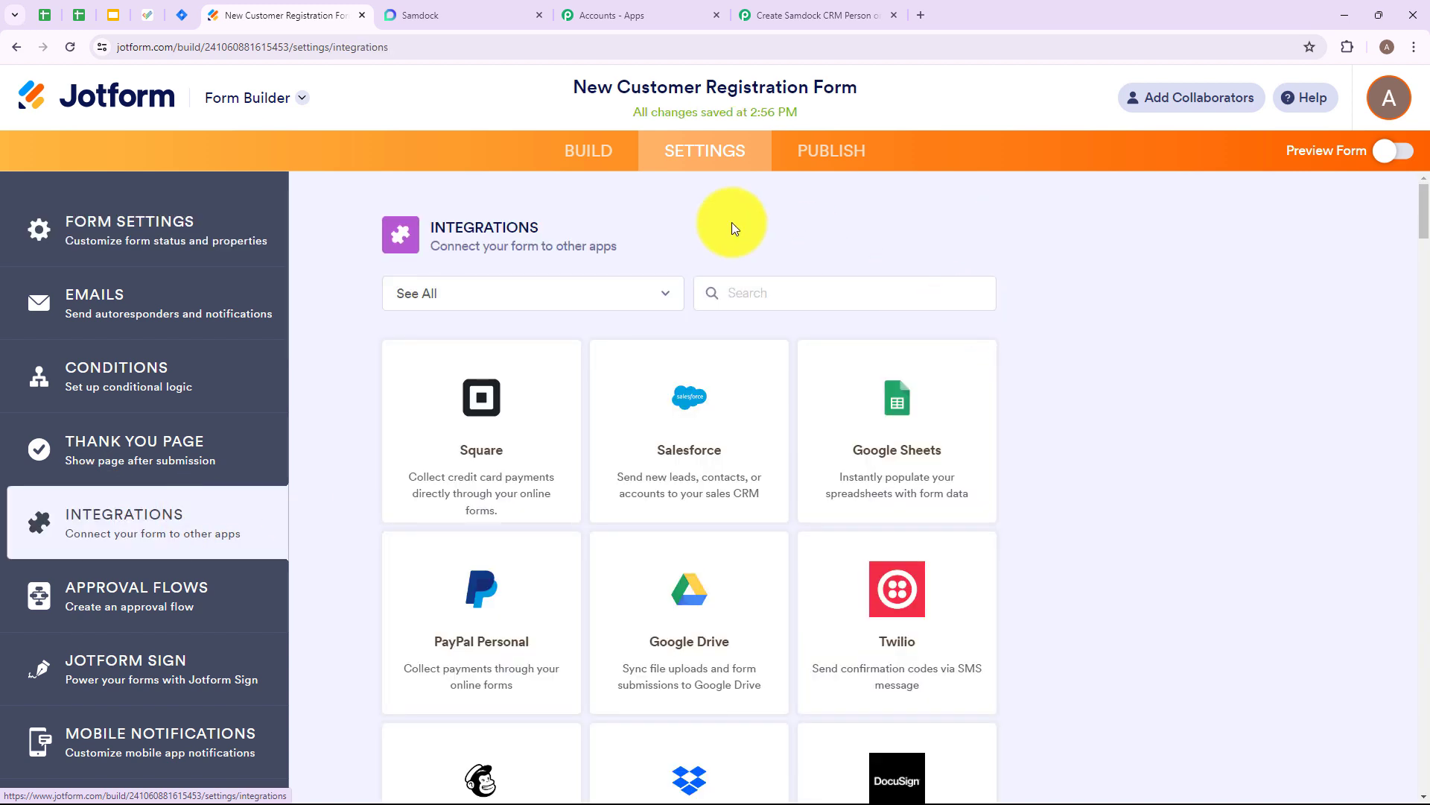
click(775, 293)
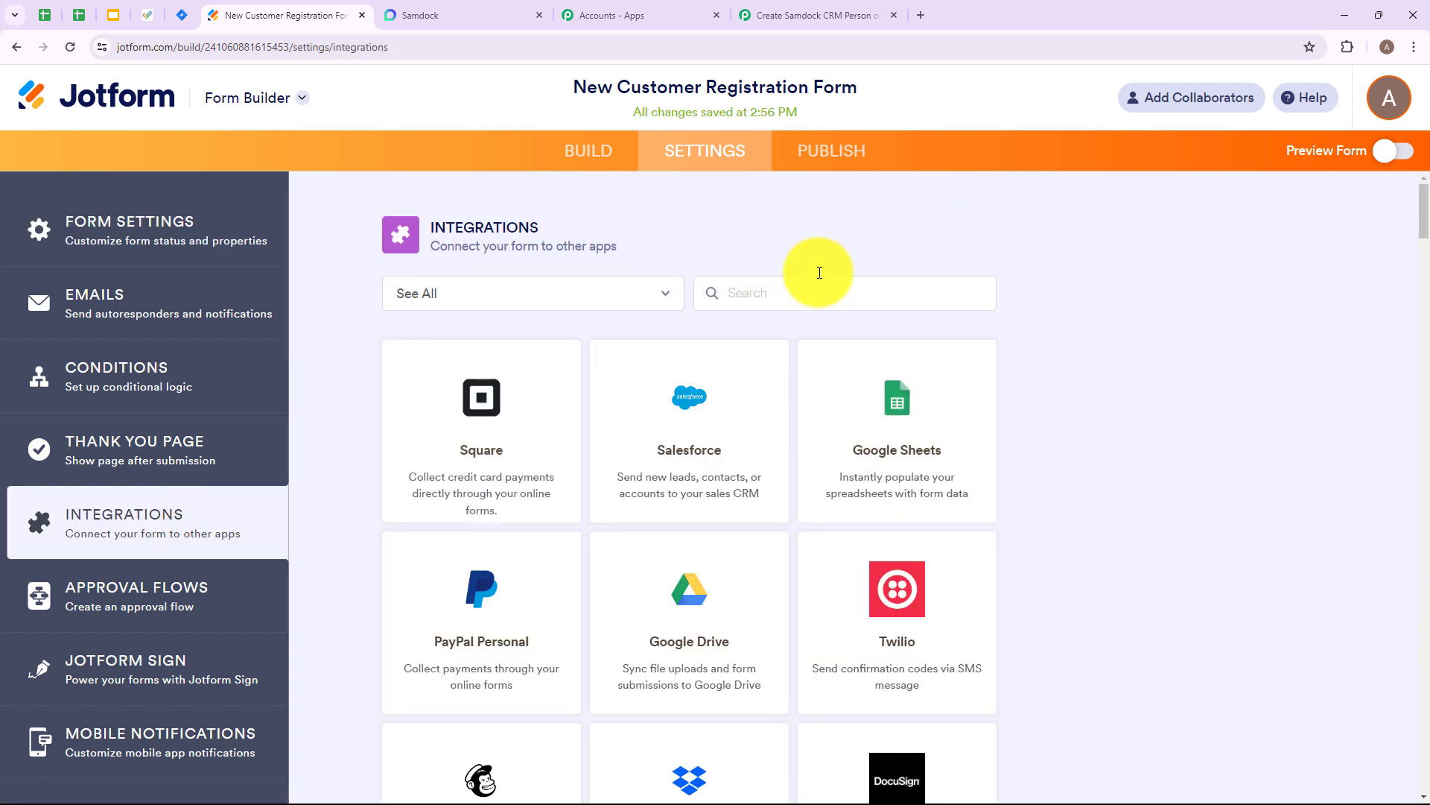
text(web)
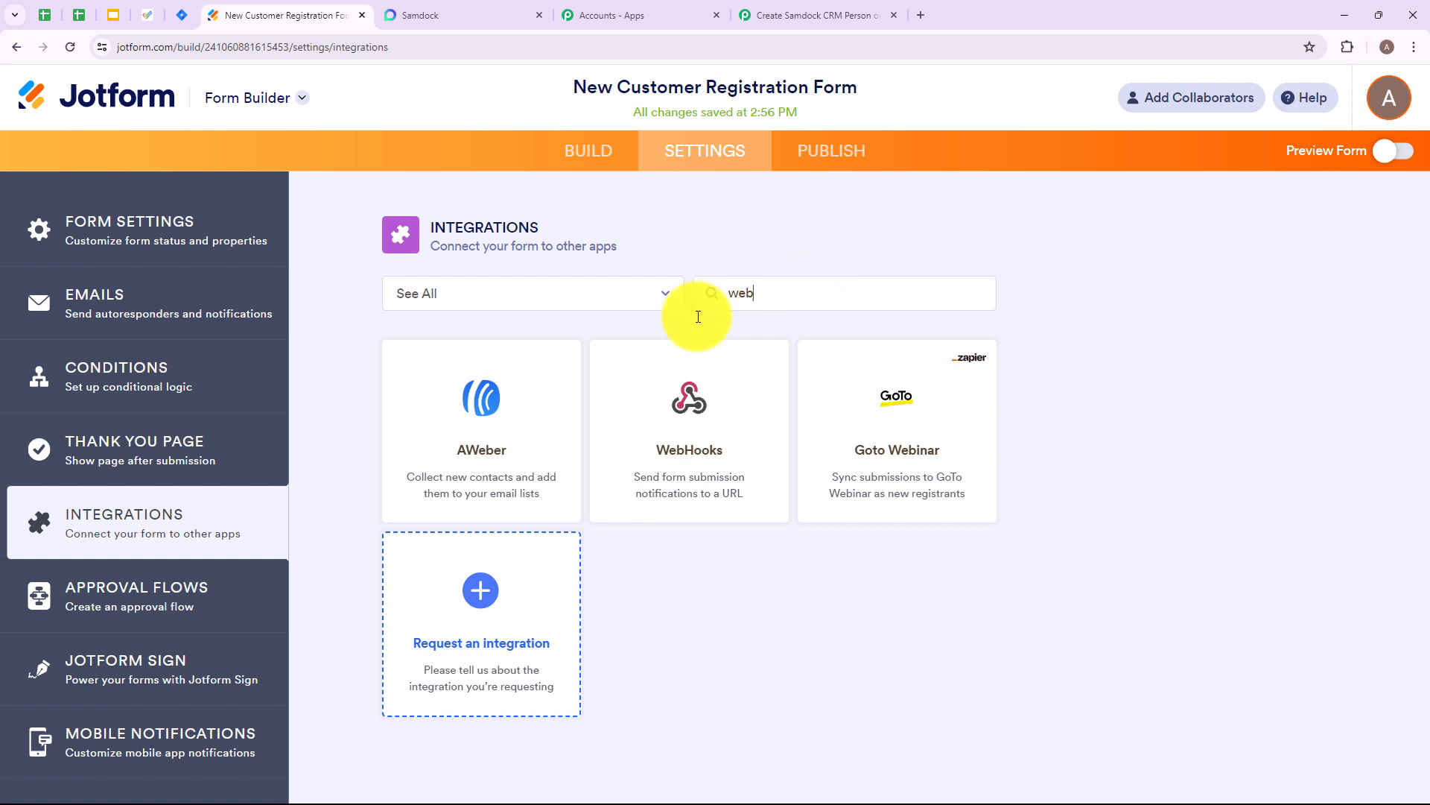
click(669, 403)
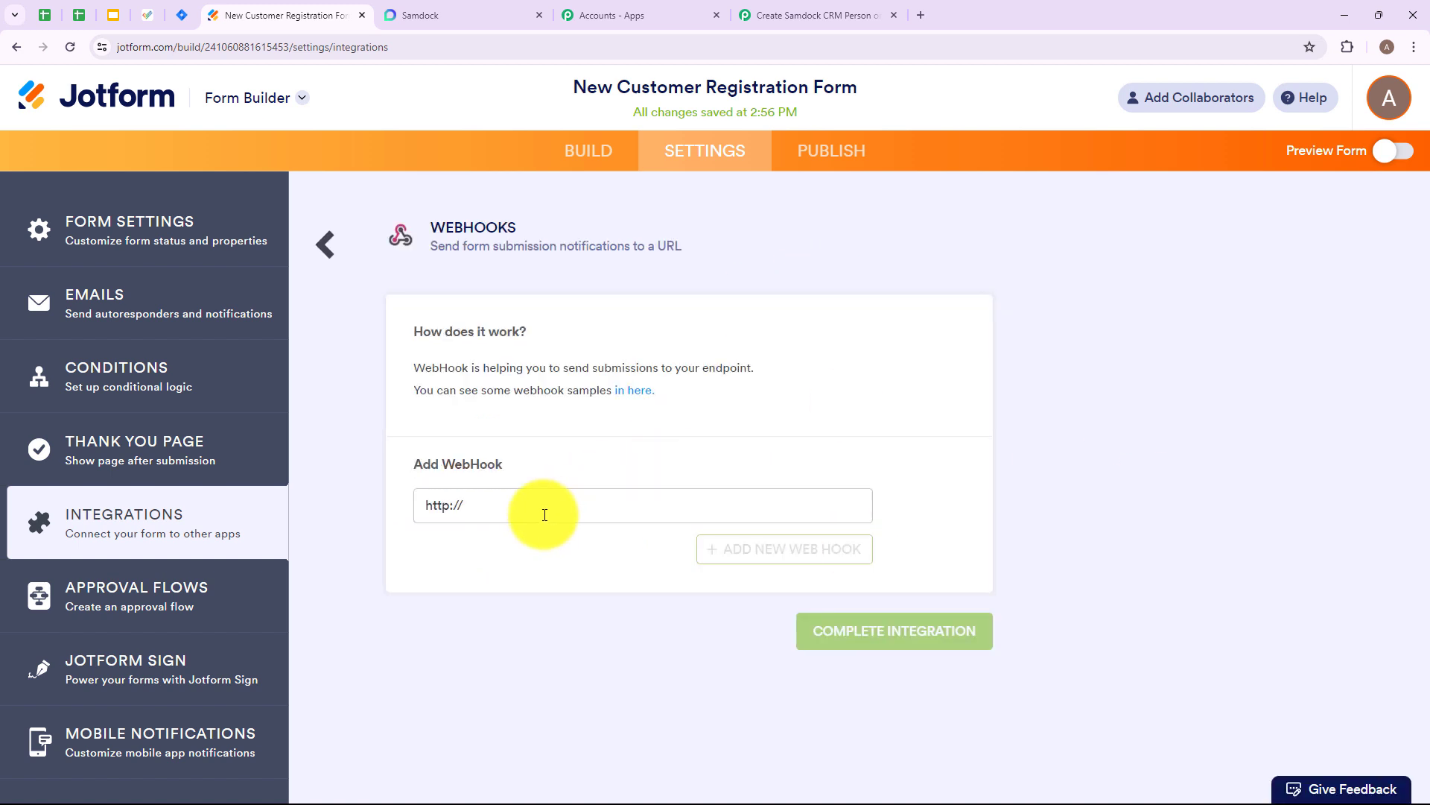
- Replace the placeholder in the WebHooks integration with the copied webhook URL and complete the integration
drag(475, 506, 345, 498)
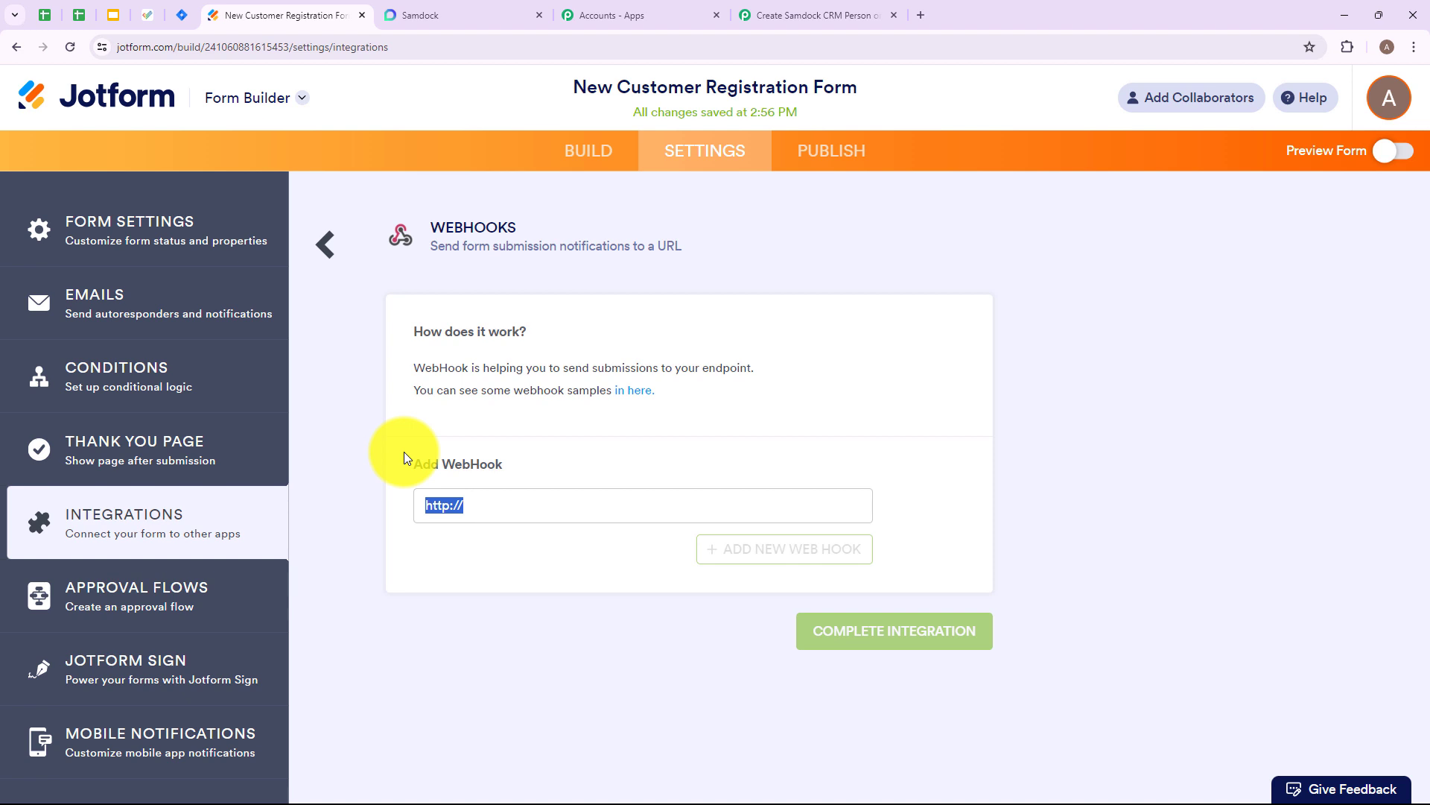
key(BackSpace)
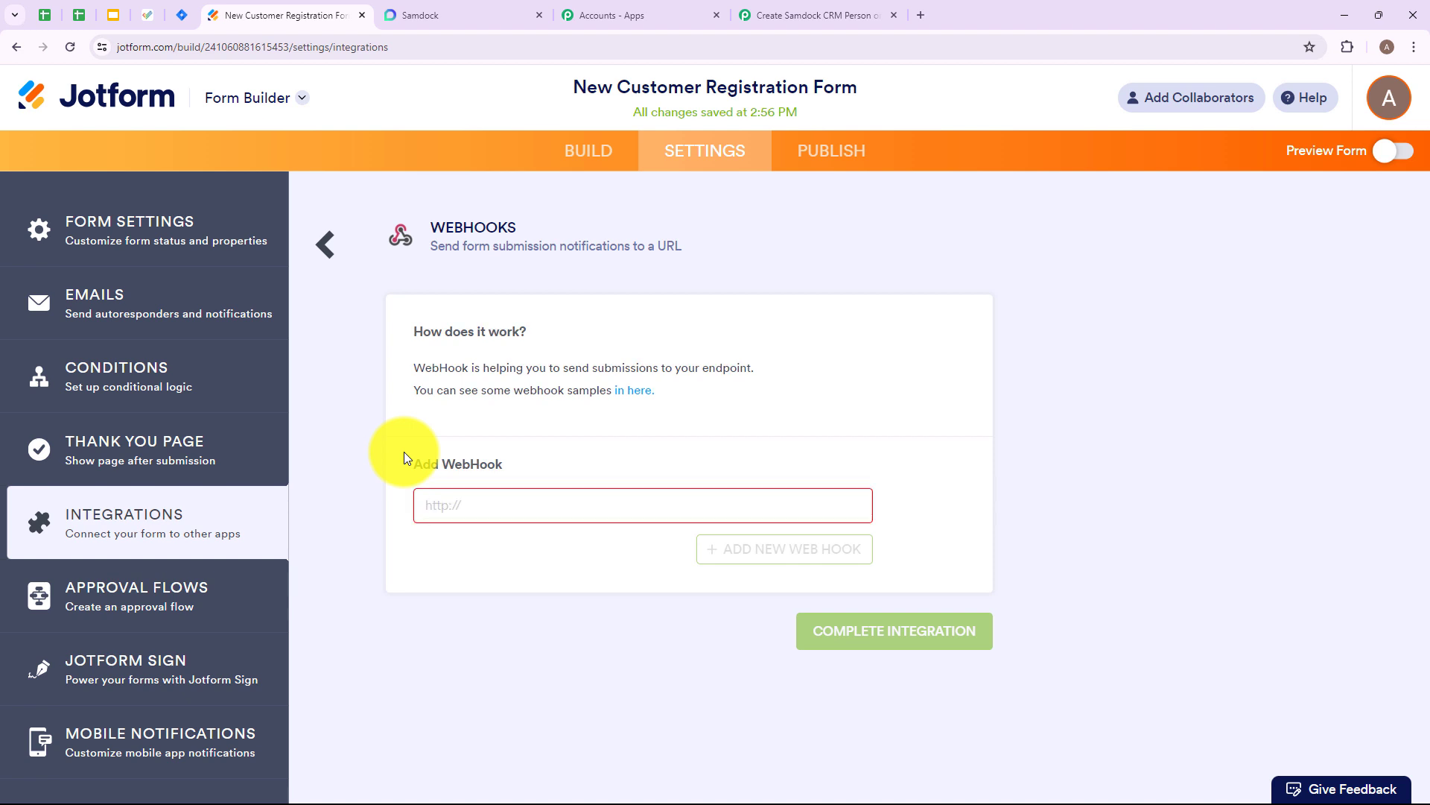
key(ctrl+v)
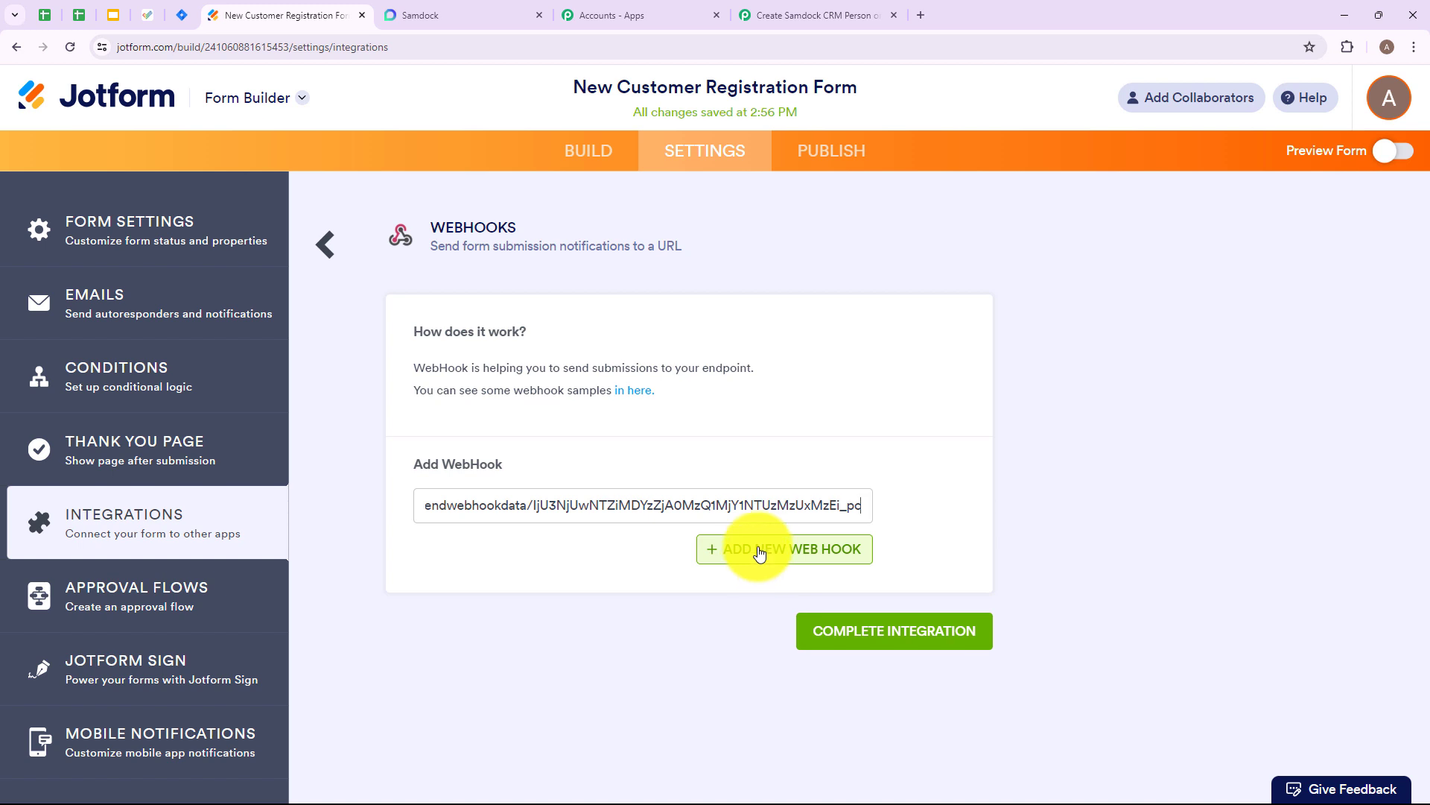
click(894, 641)
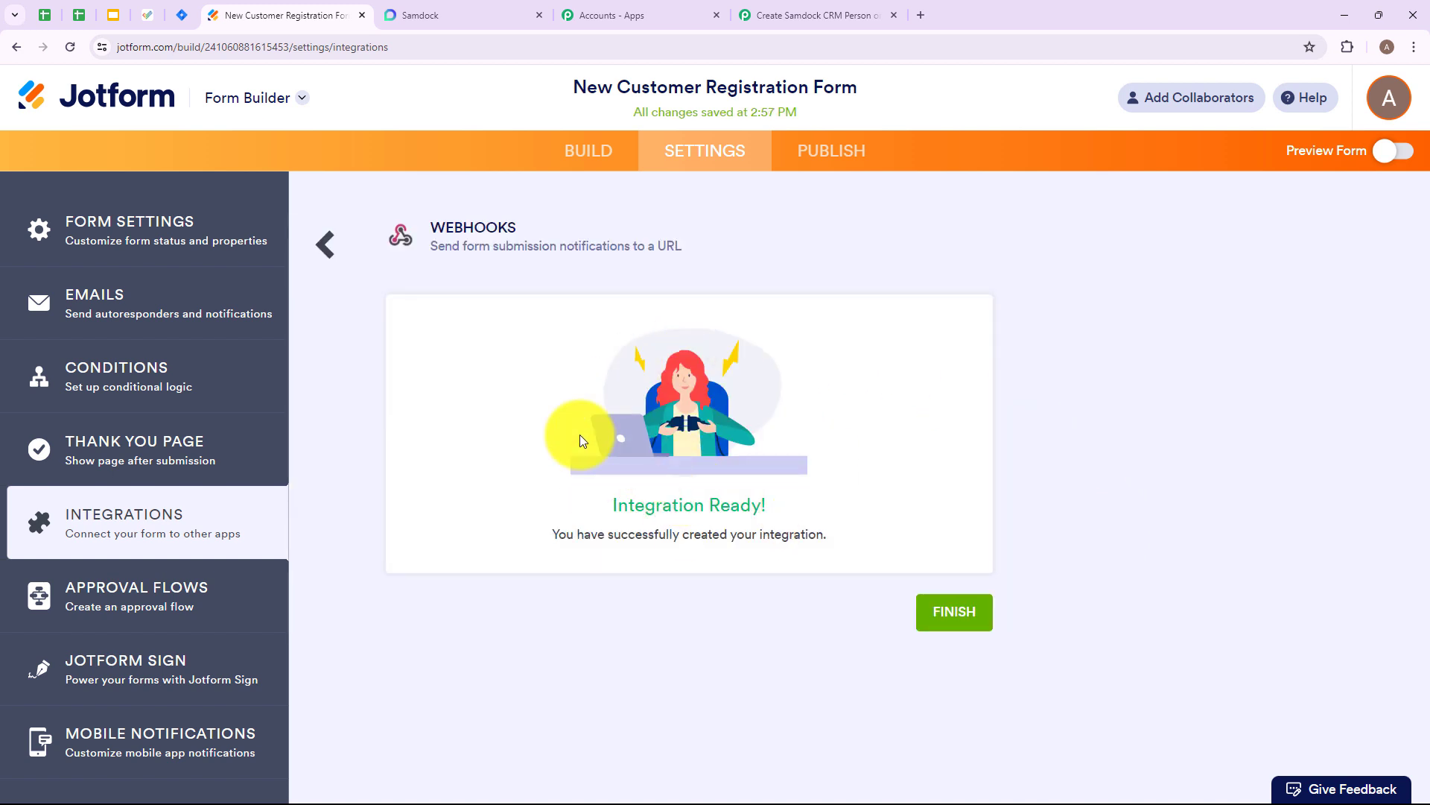
- Check the trigger's capture status in Pabbly Connect, then open the published New Customer Registration Form from Jotform in its own browser tab
click(833, 15)
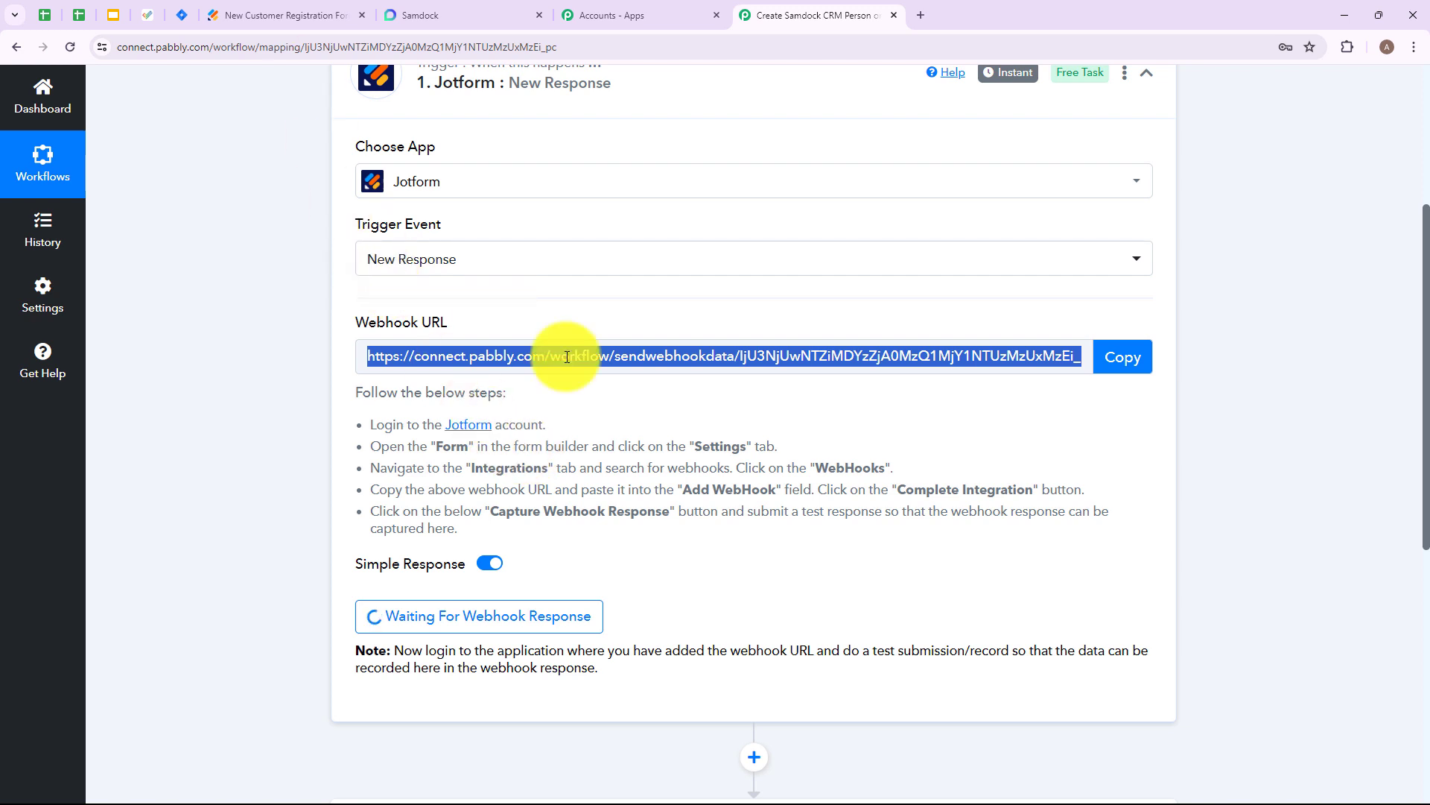
click(286, 9)
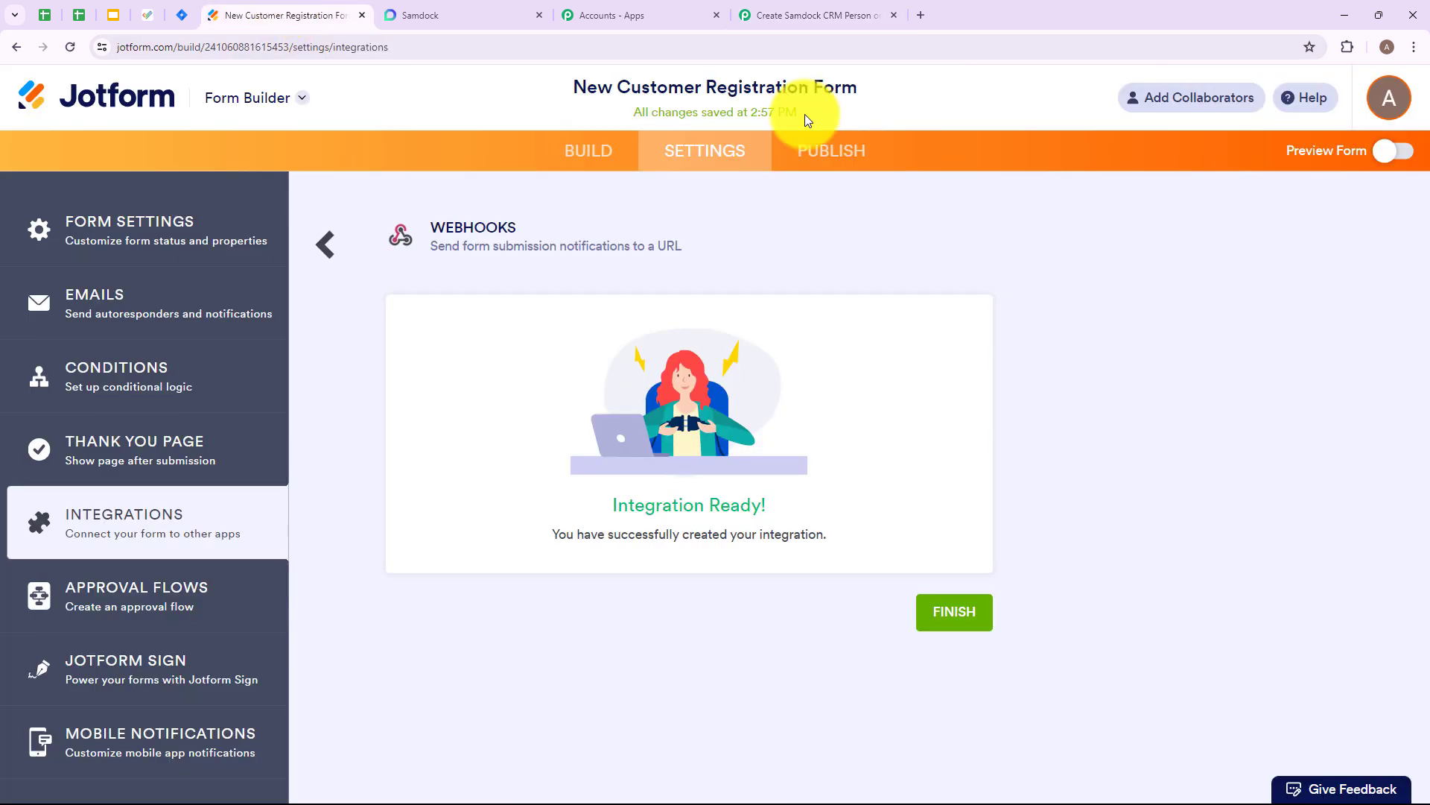
click(837, 154)
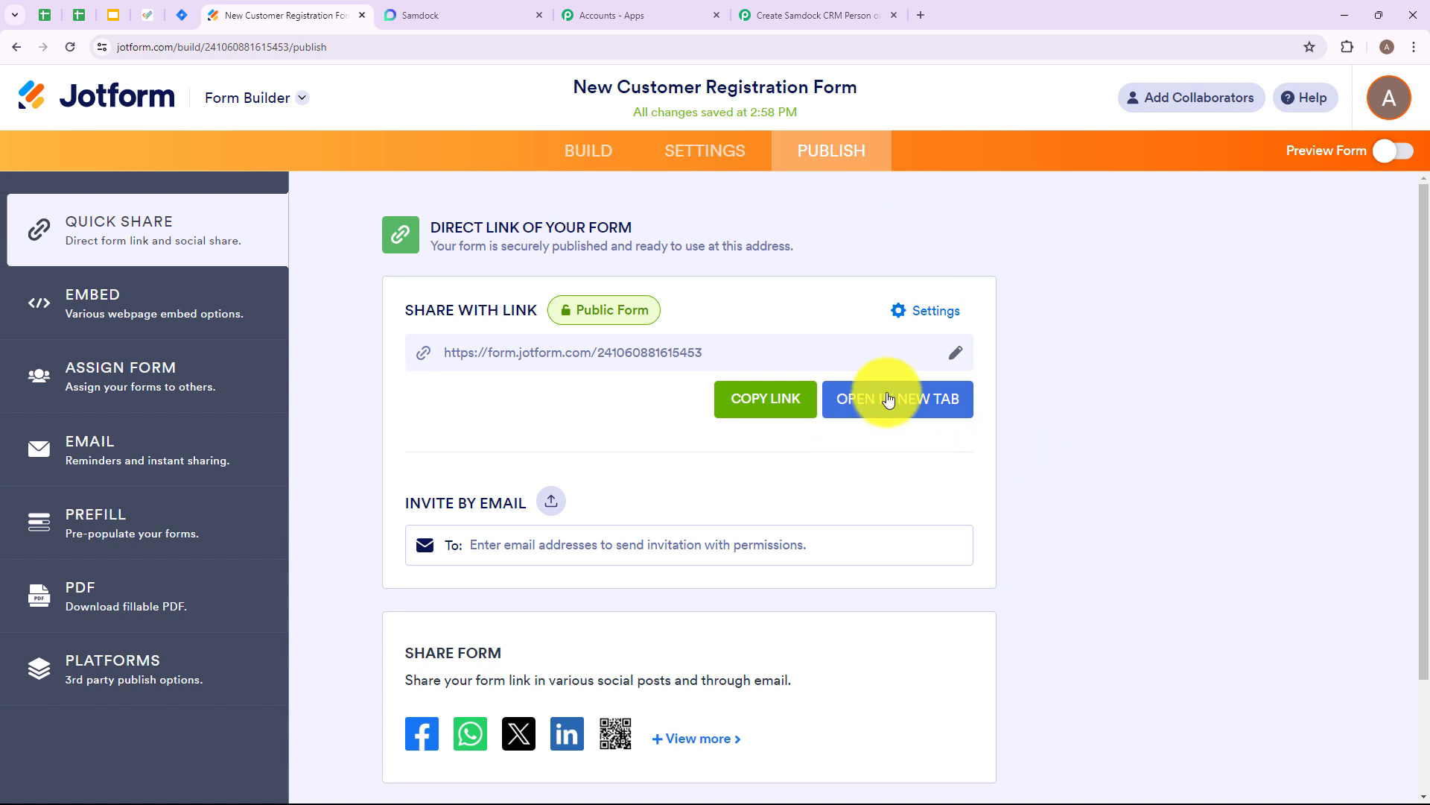
click(916, 407)
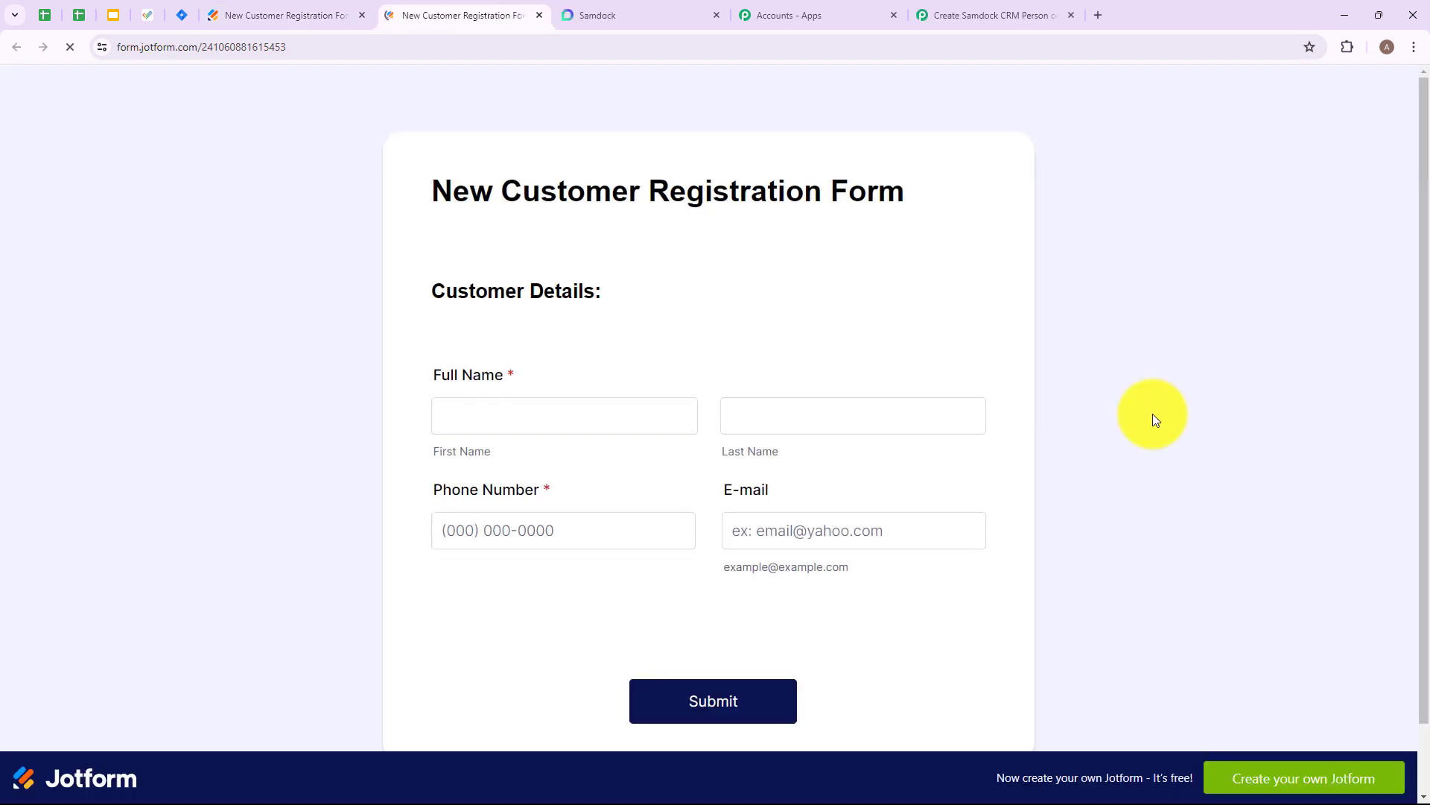
- Fill in the registration form with the sample customer's first name, last name, phone number and e-mail, and submit it
click(530, 421)
text(Du)
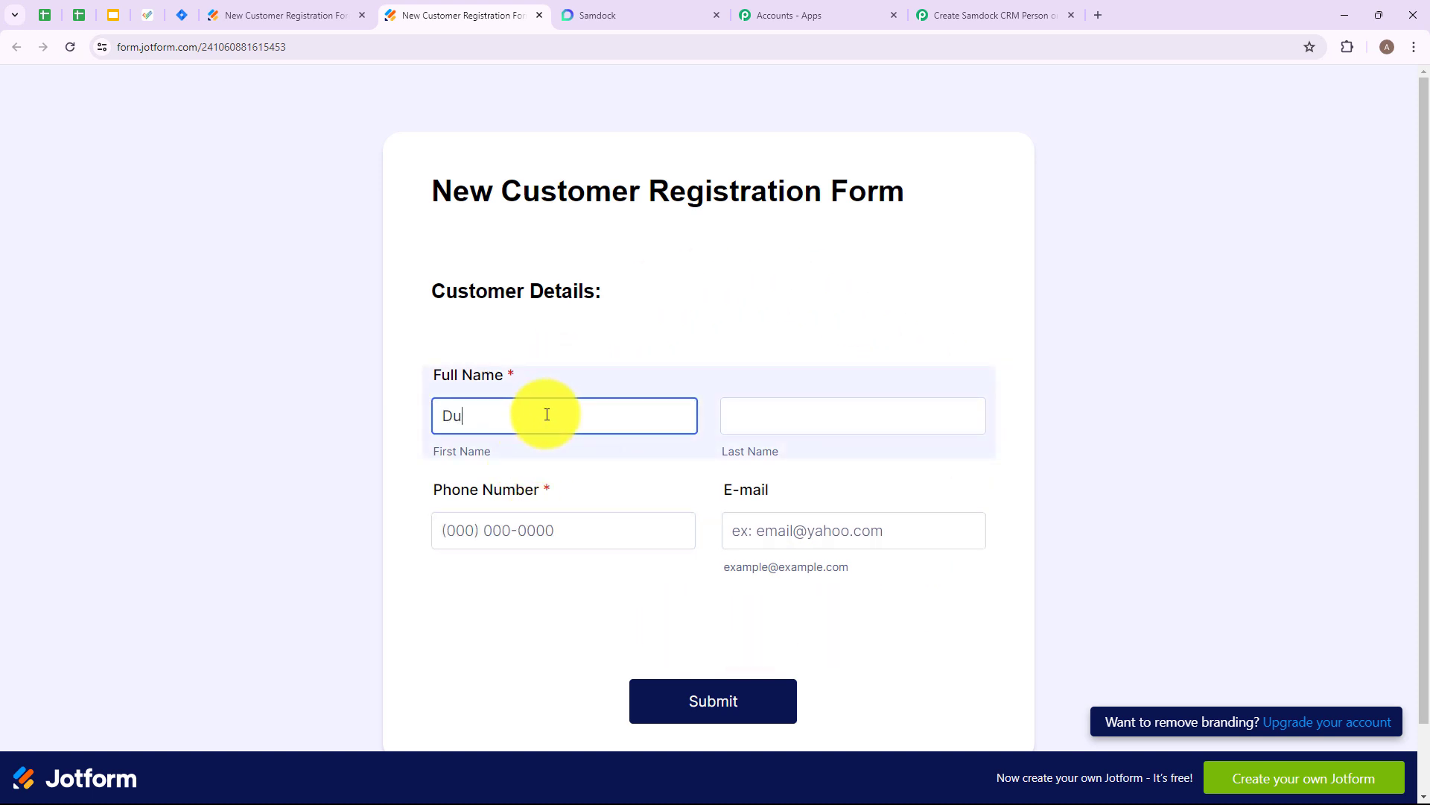
key(Down)
key(Return)
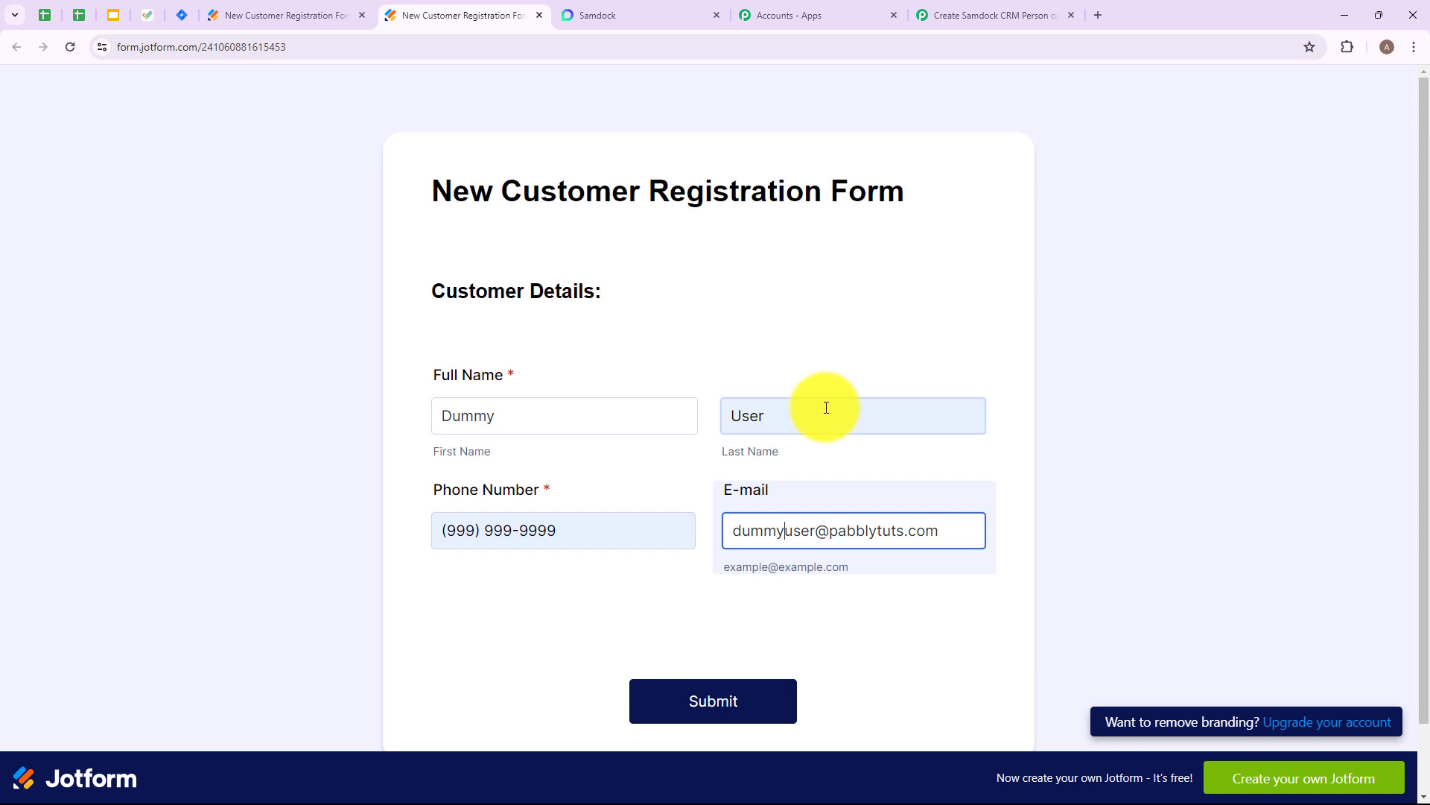
drag(439, 414, 511, 414)
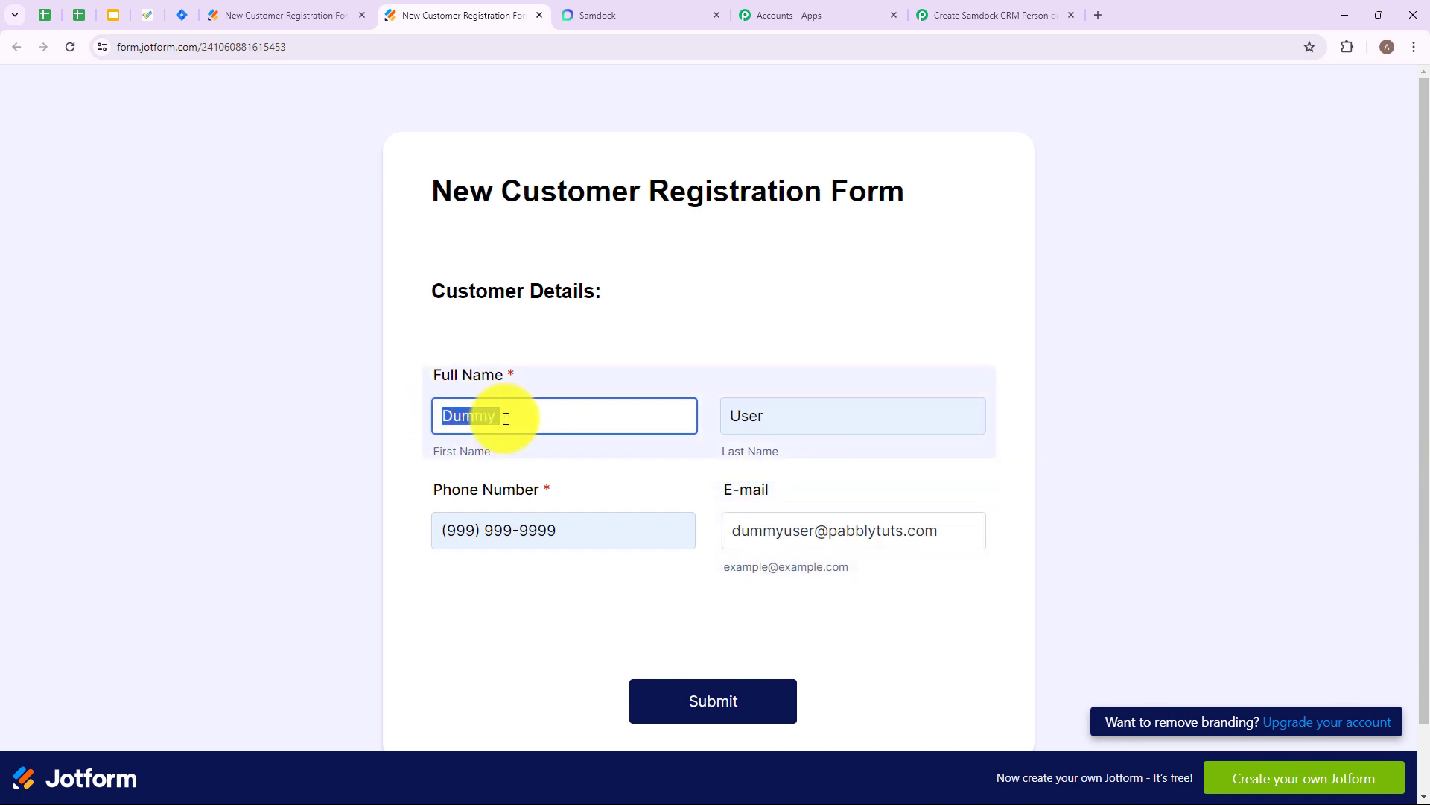
drag(738, 415, 789, 416)
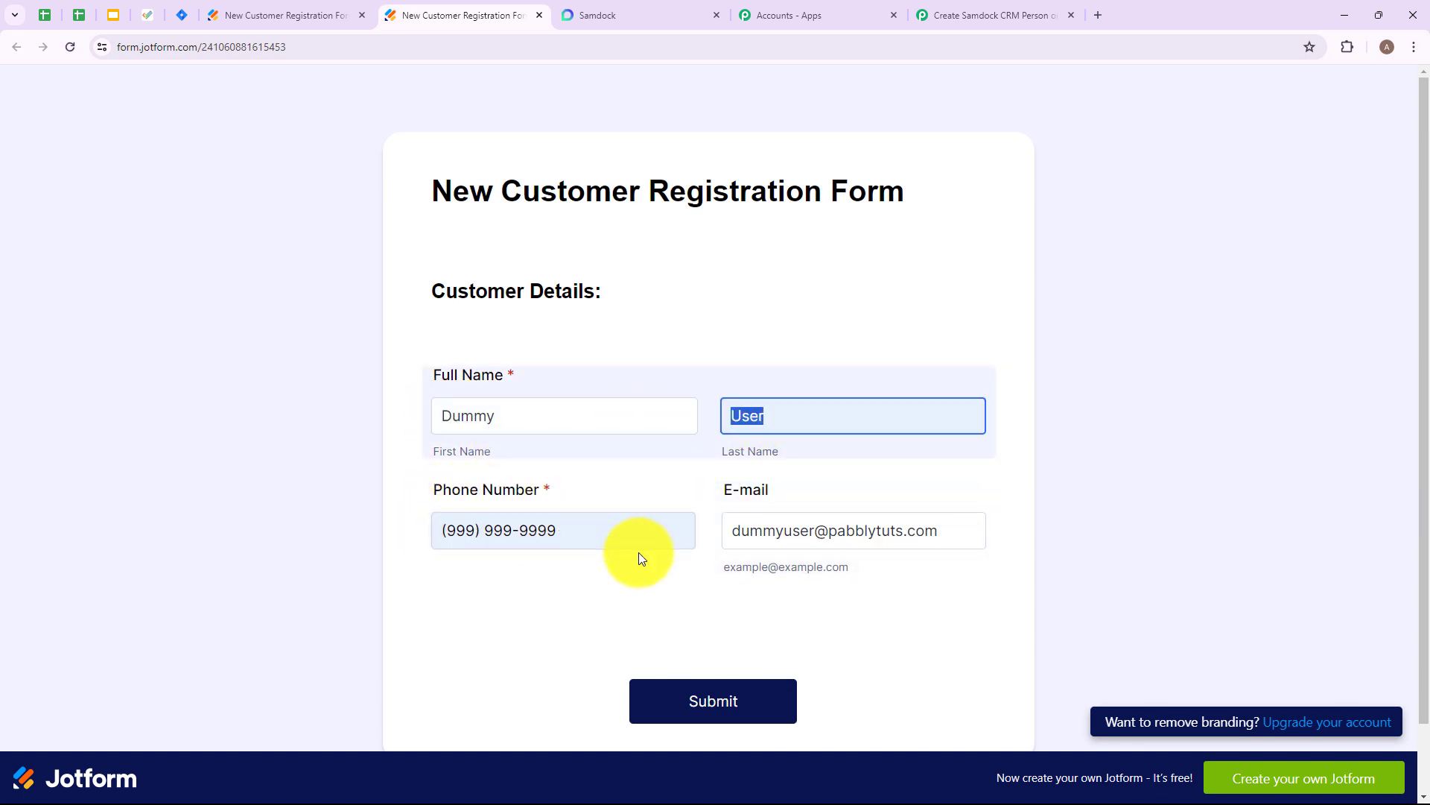
drag(734, 531, 939, 526)
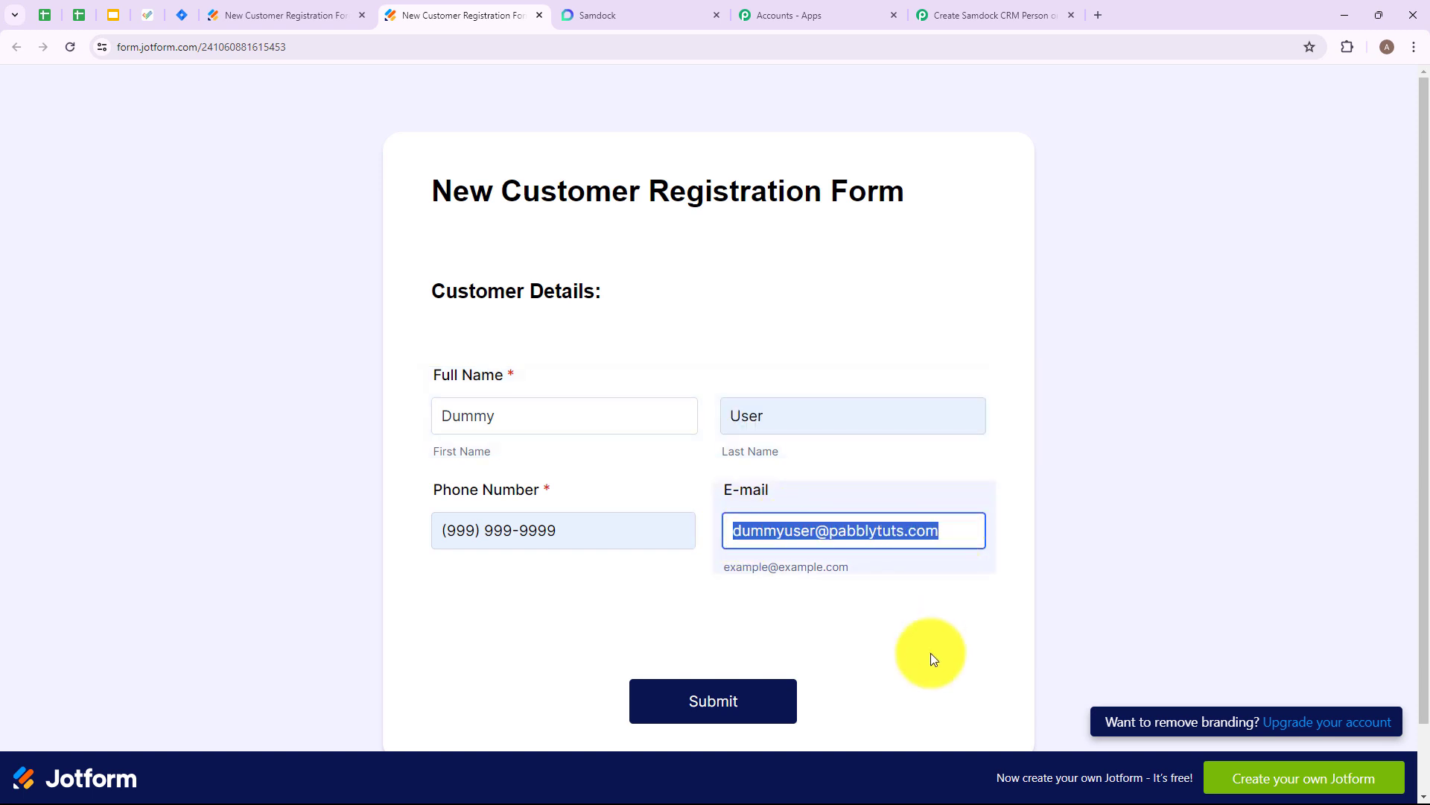
click(874, 680)
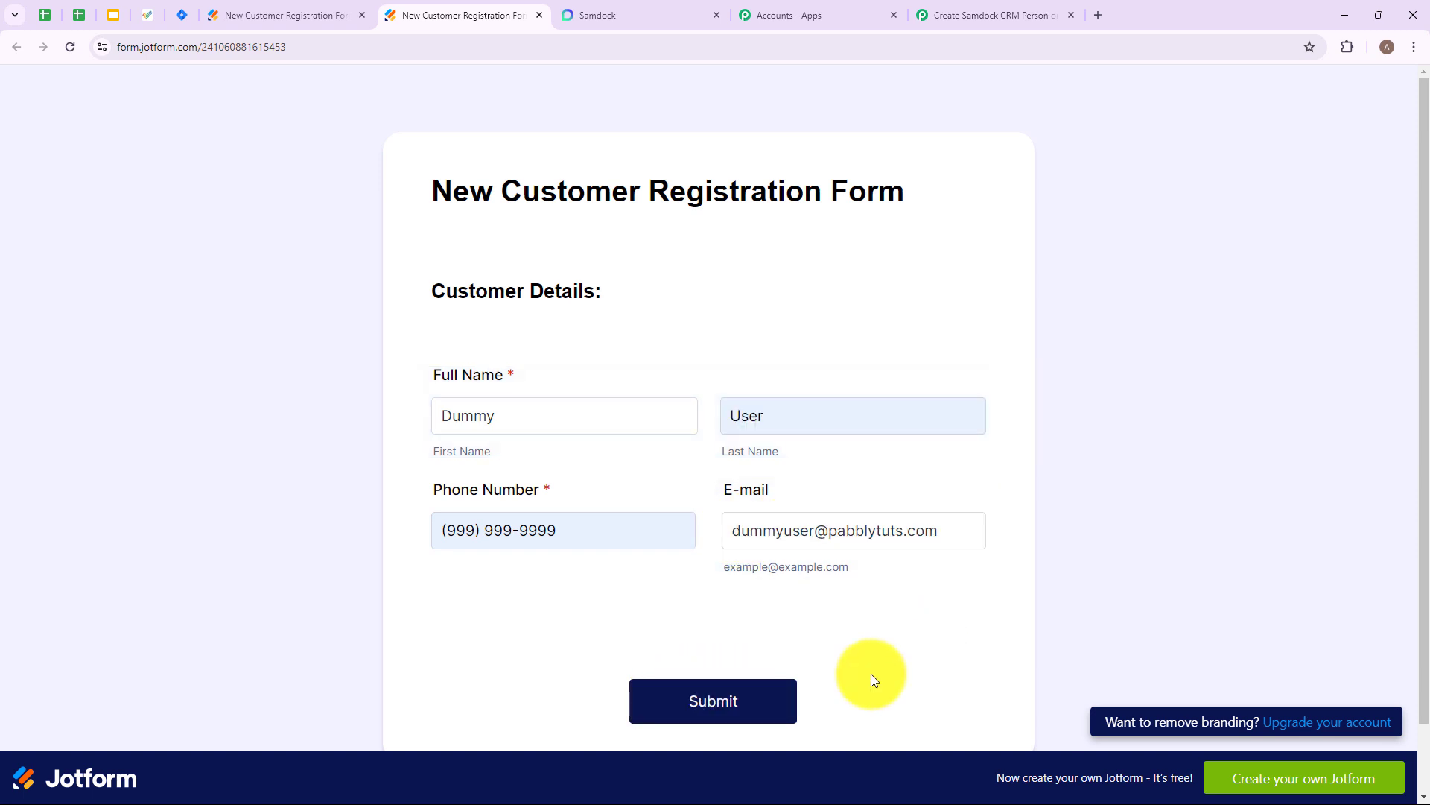
click(685, 708)
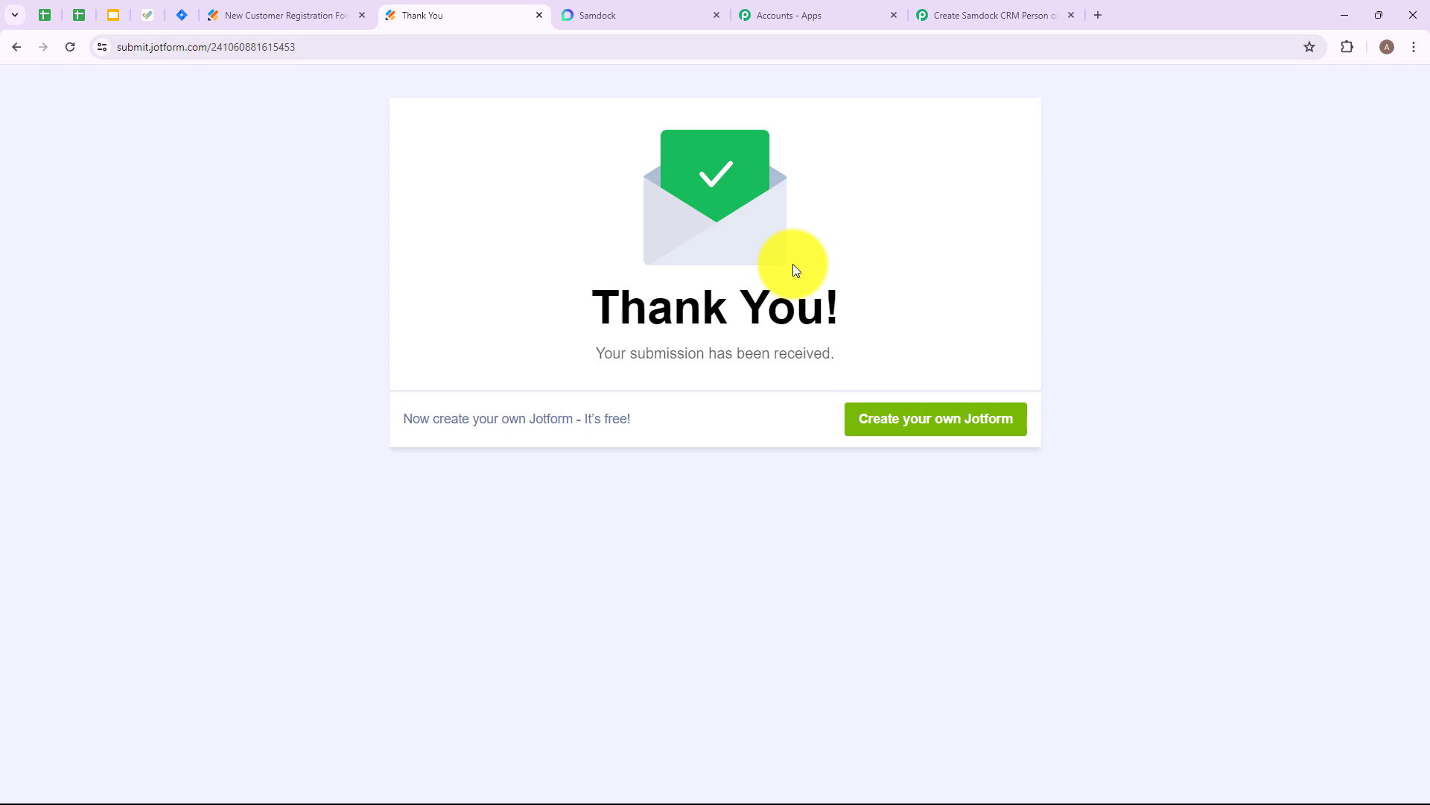
- Switch to the Pabbly Connect workflow and examine the e-mail, phone number and name fields in the captured Jotform response
click(968, 12)
scroll(1173, 446, down, 4)
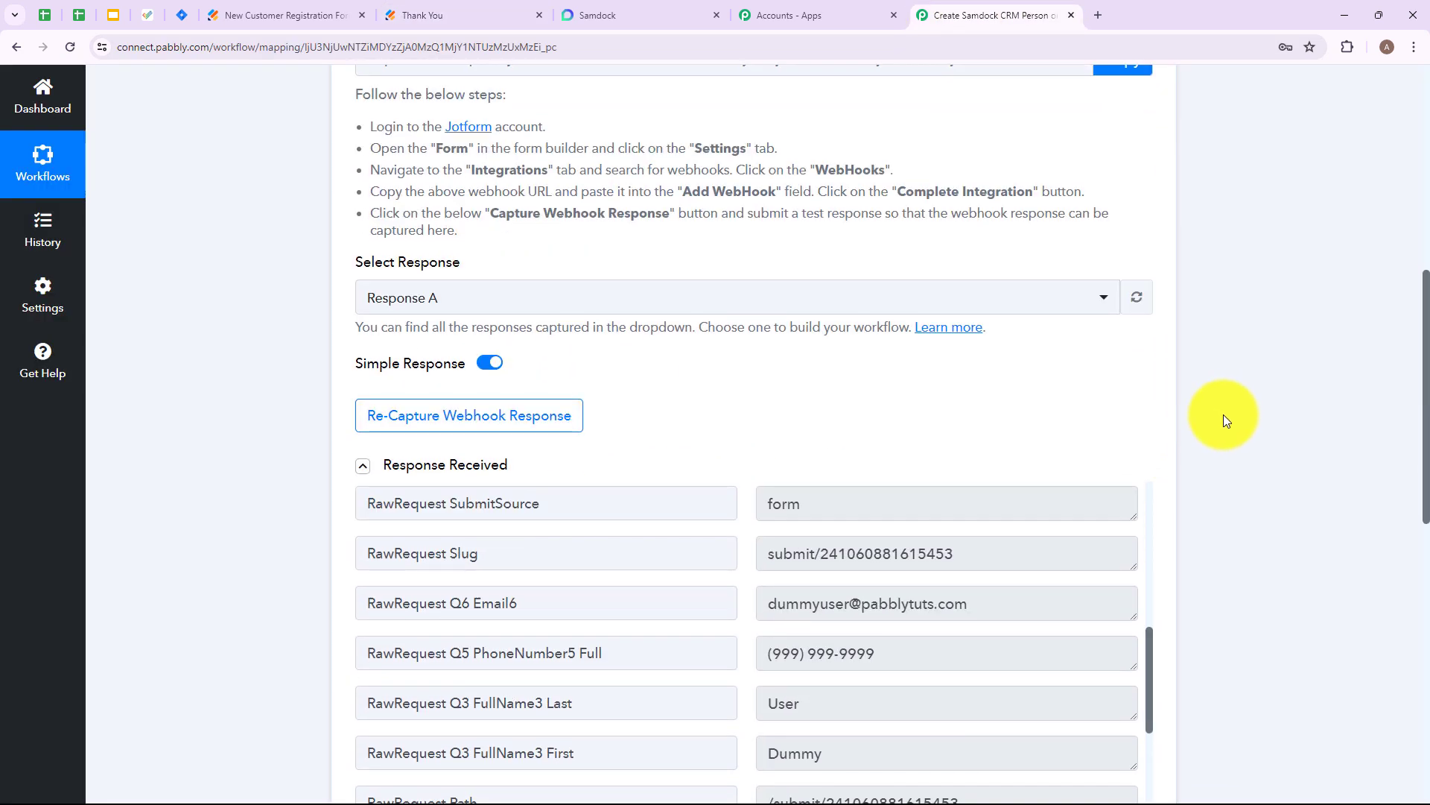
scroll(1165, 405, down, 2)
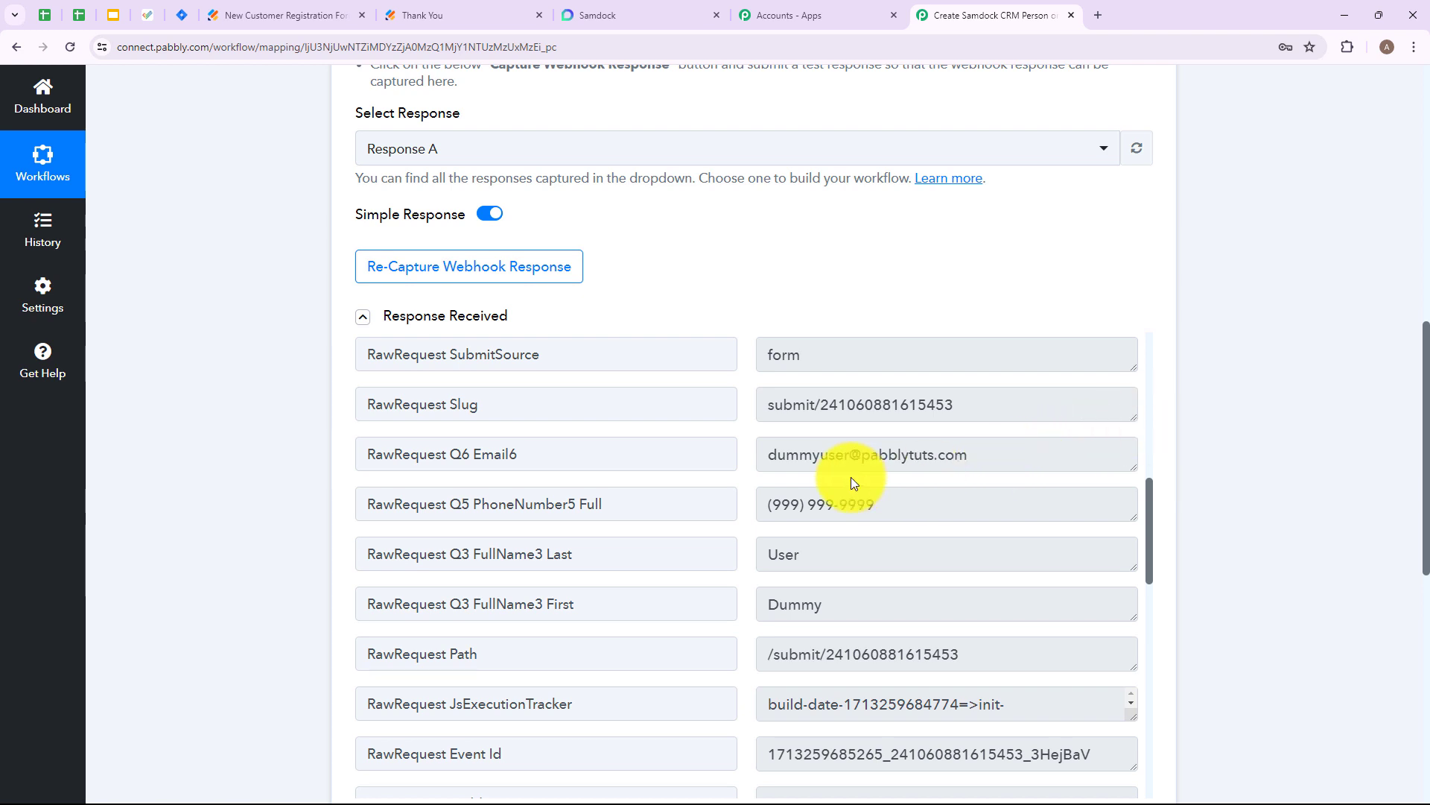
drag(775, 454, 999, 450)
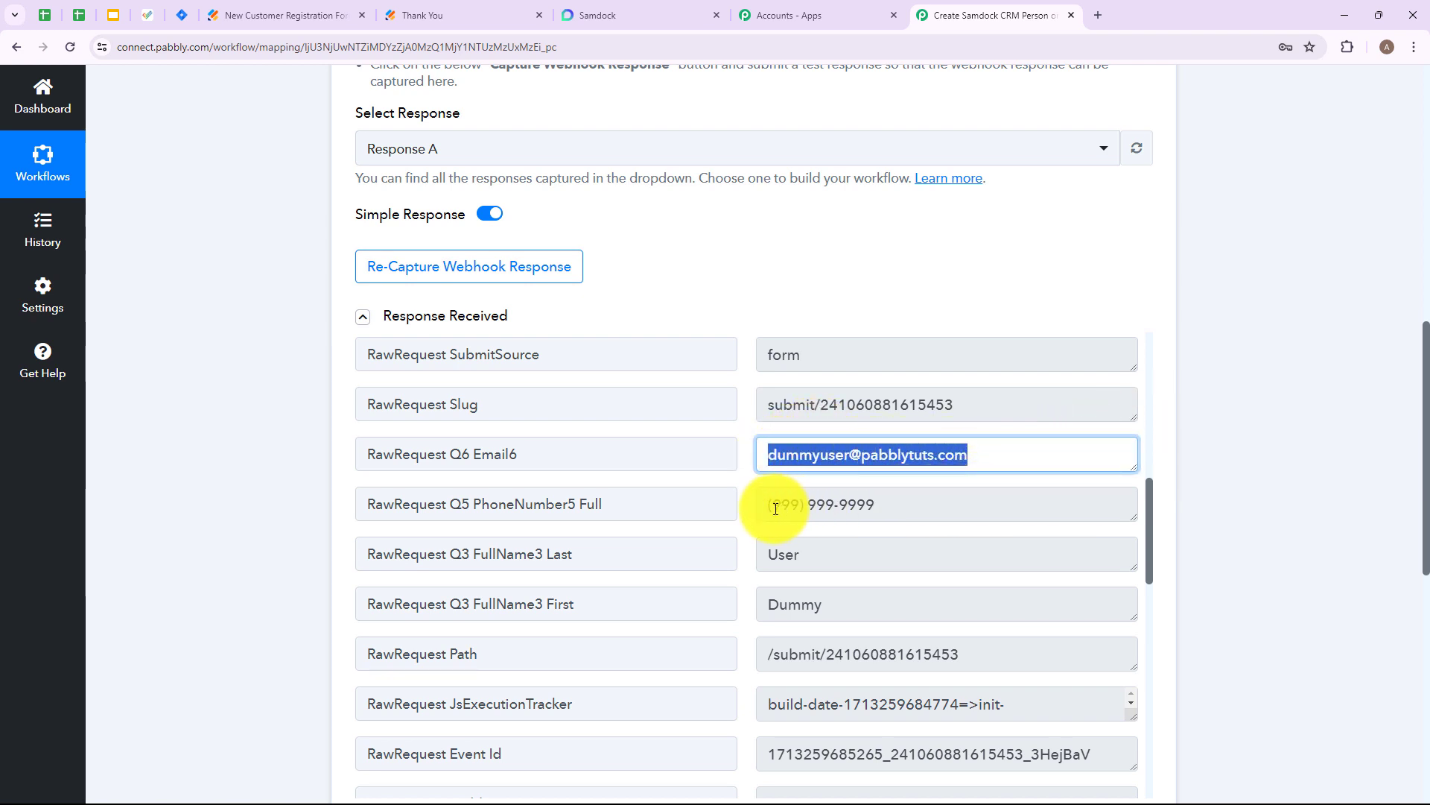
drag(773, 504, 919, 494)
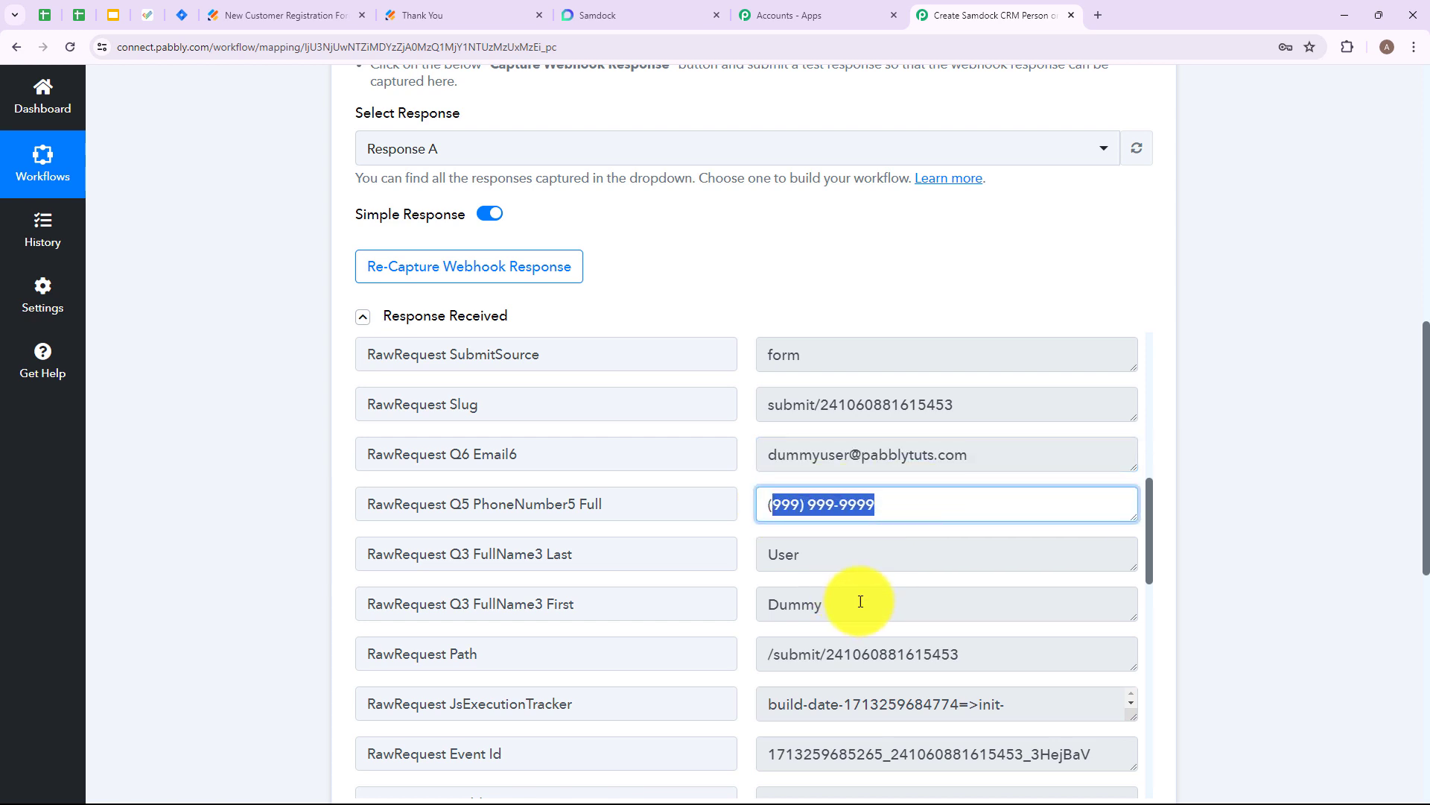
drag(856, 596, 967, 542)
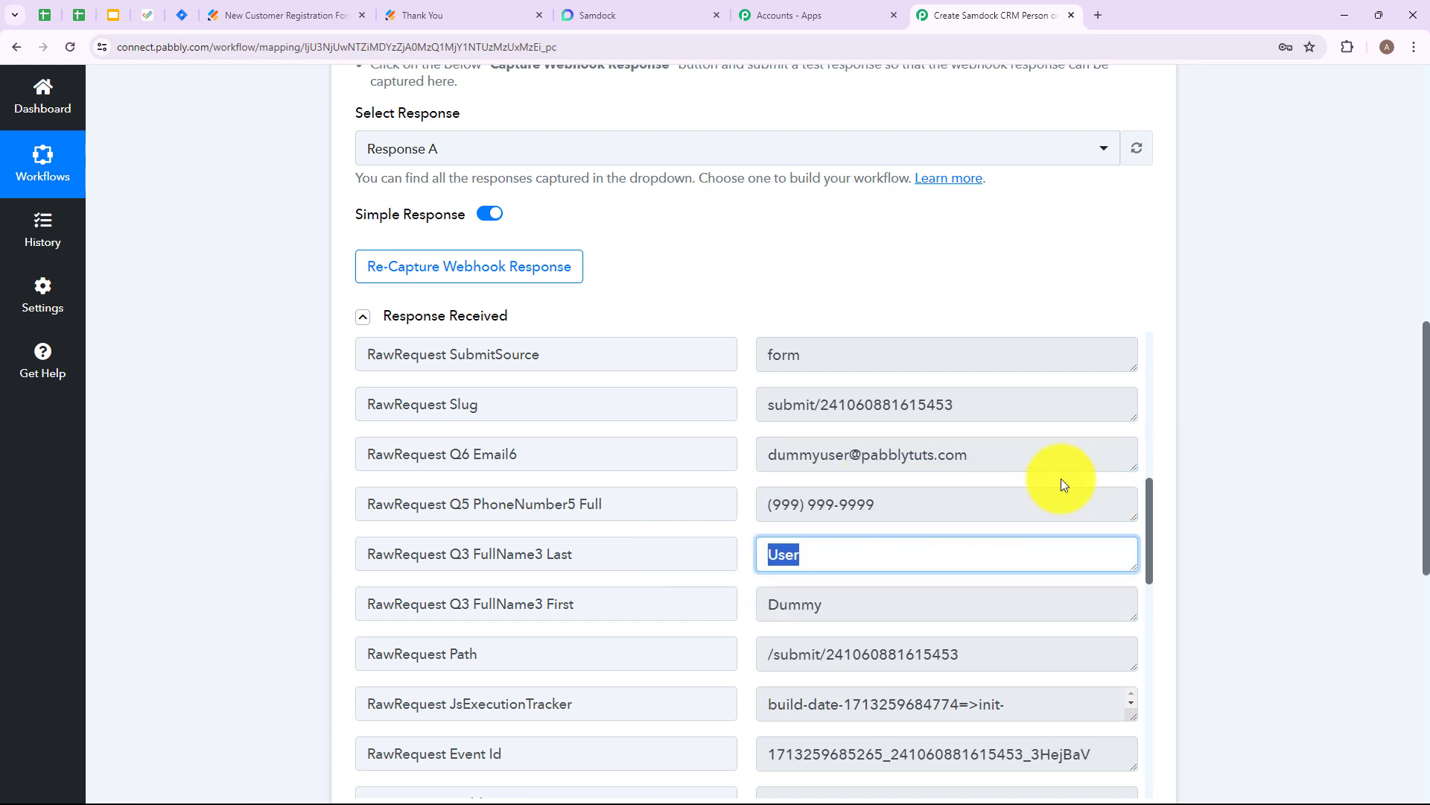
- Set the workflow's action application to Samdock with the Add Person event
scroll(1107, 222, down, 4)
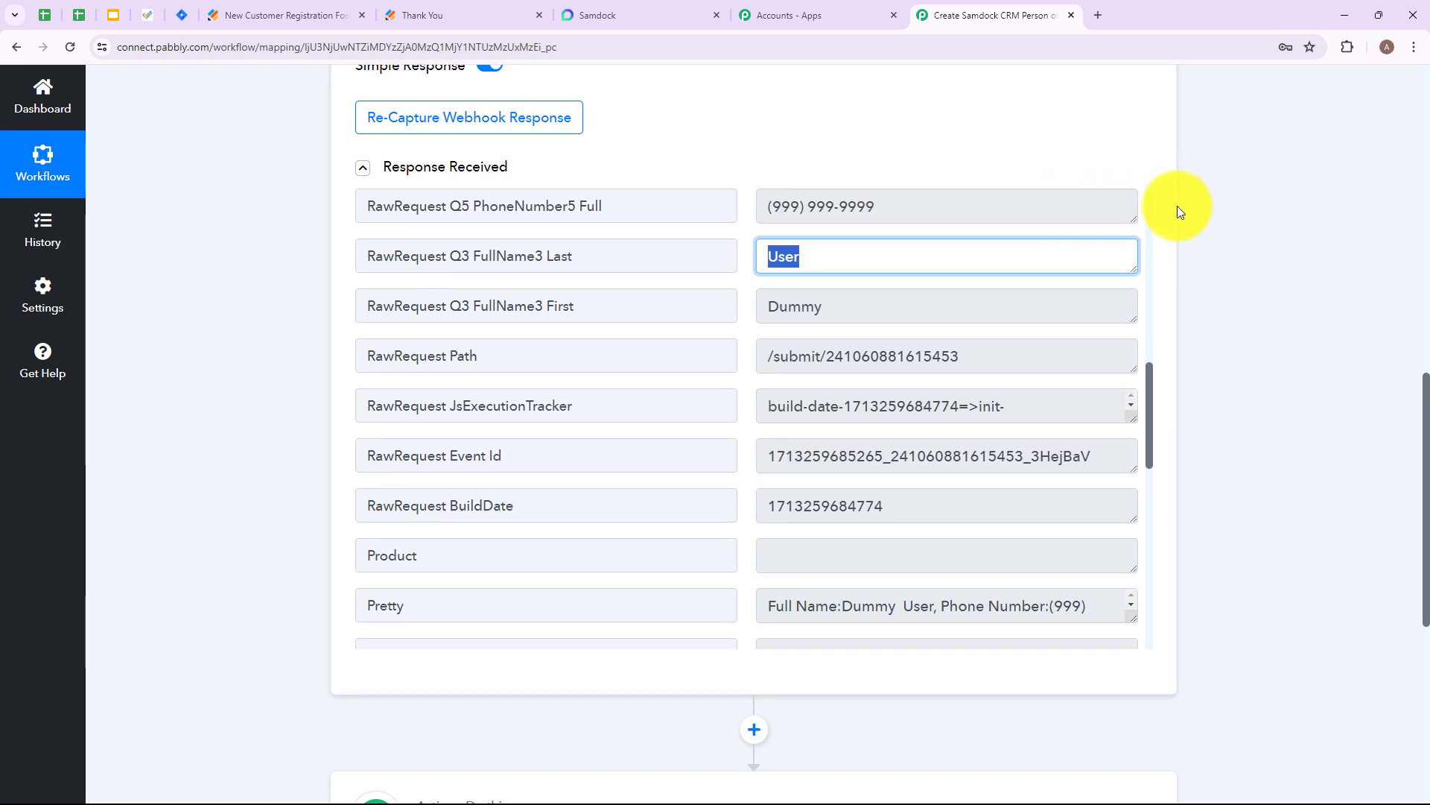
scroll(1176, 216, down, 3)
scroll(1174, 227, down, 3)
click(857, 301)
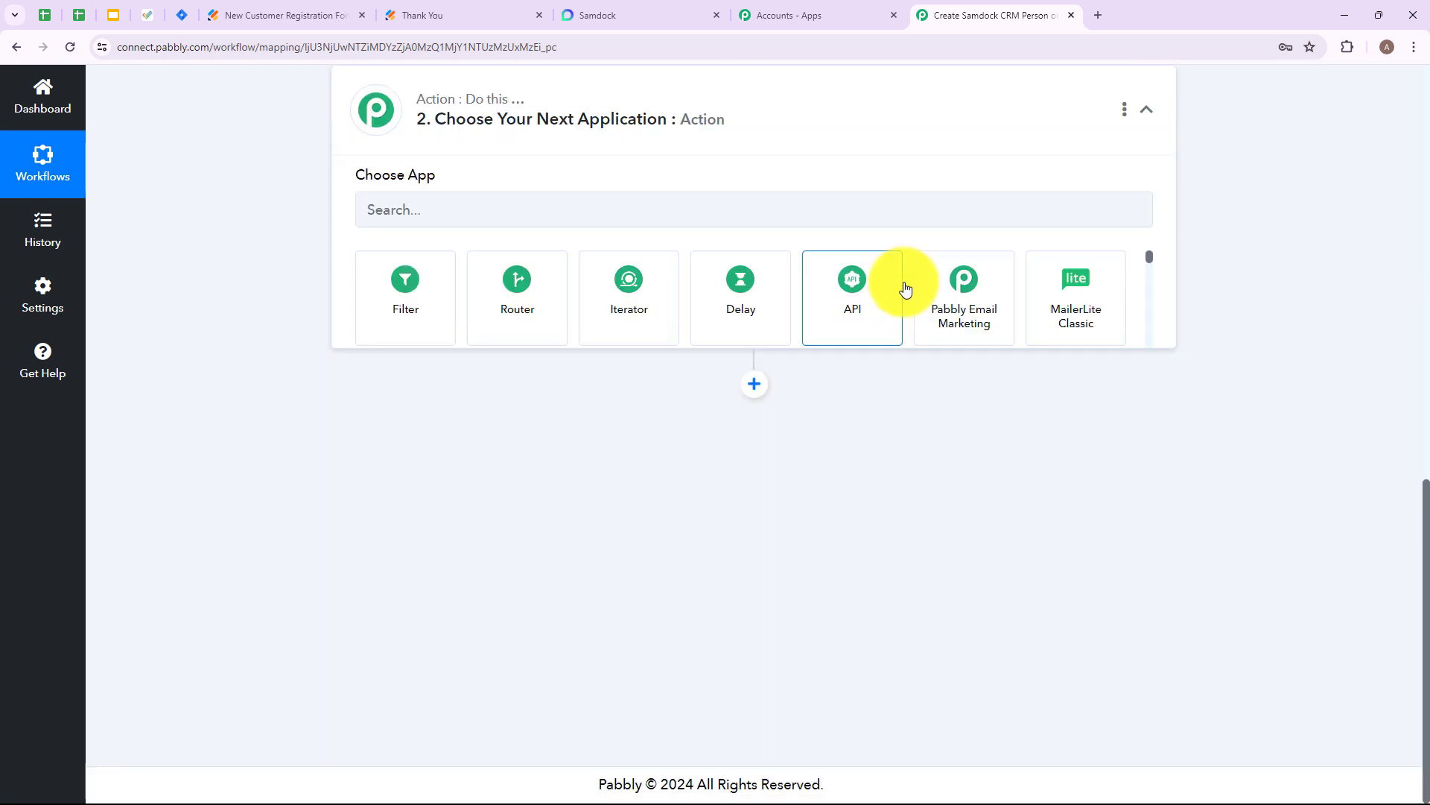
scroll(686, 249, up, 2)
click(640, 373)
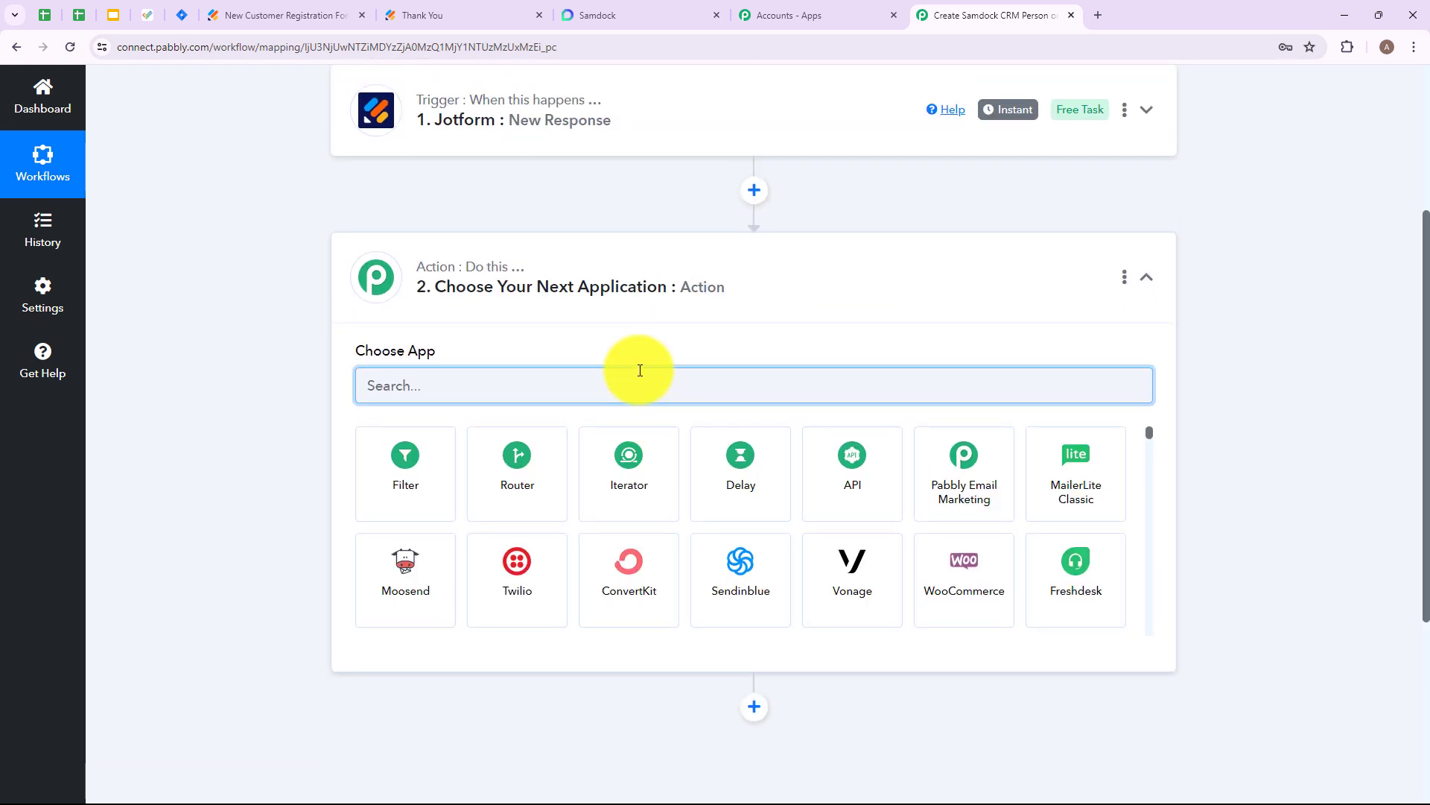
text(Sam)
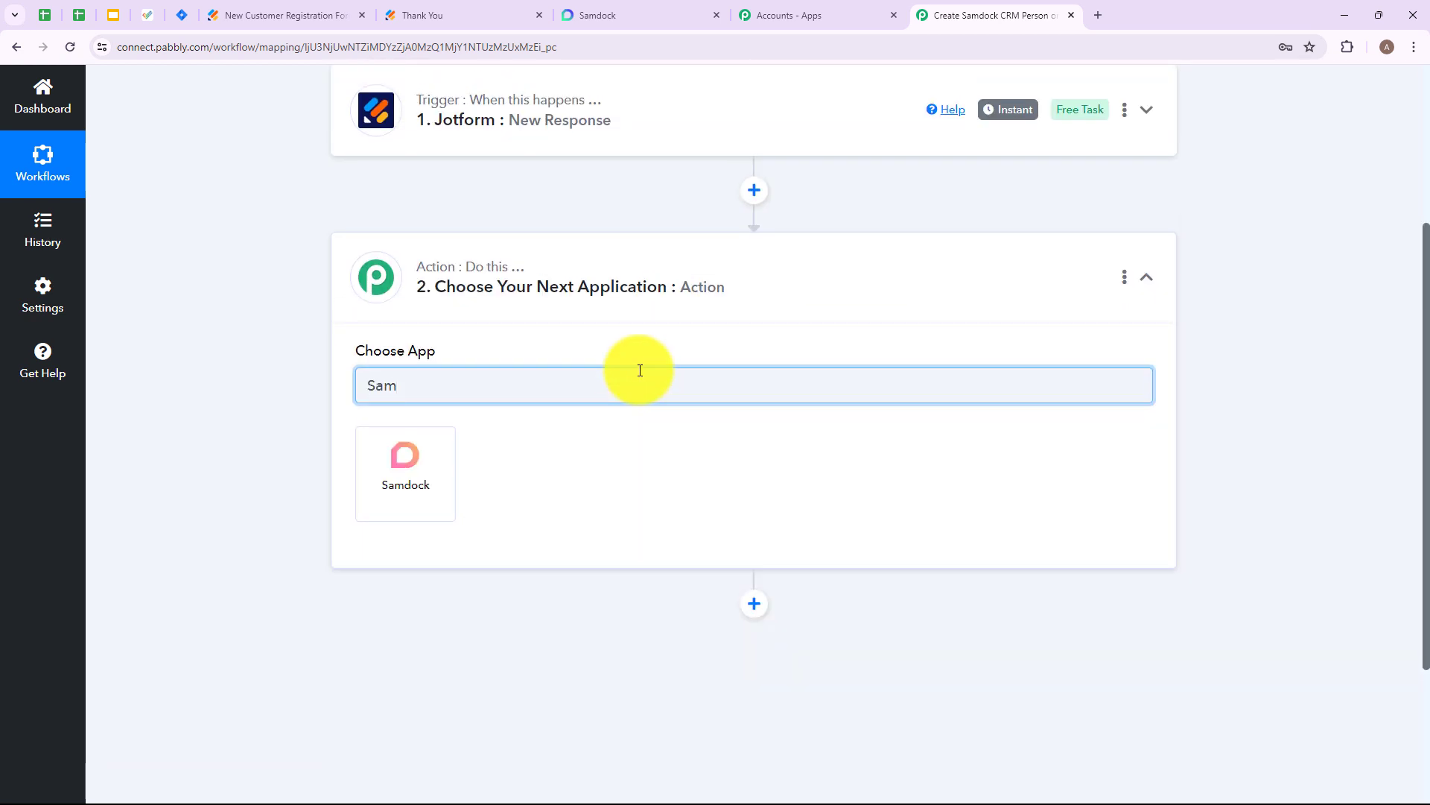
click(389, 477)
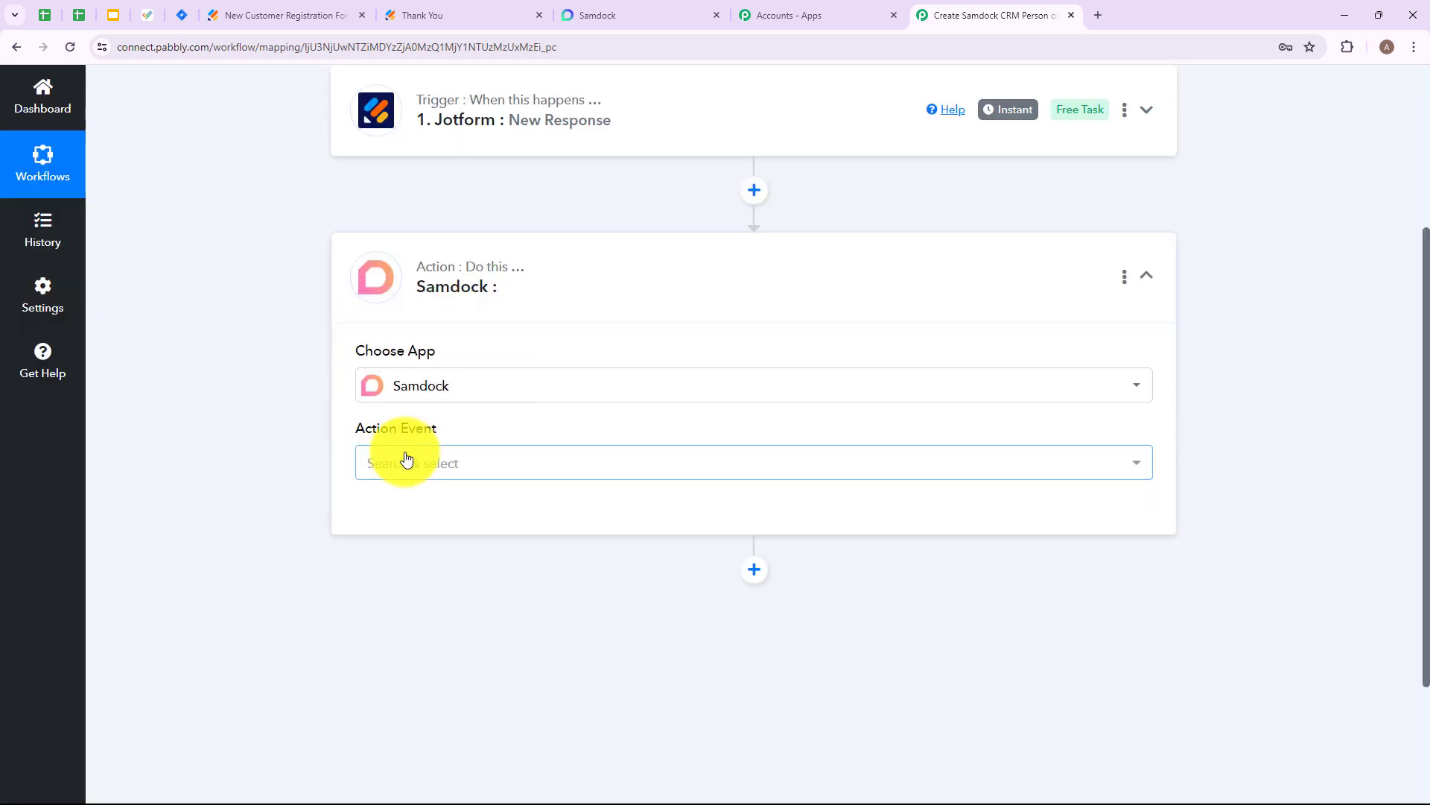
click(499, 466)
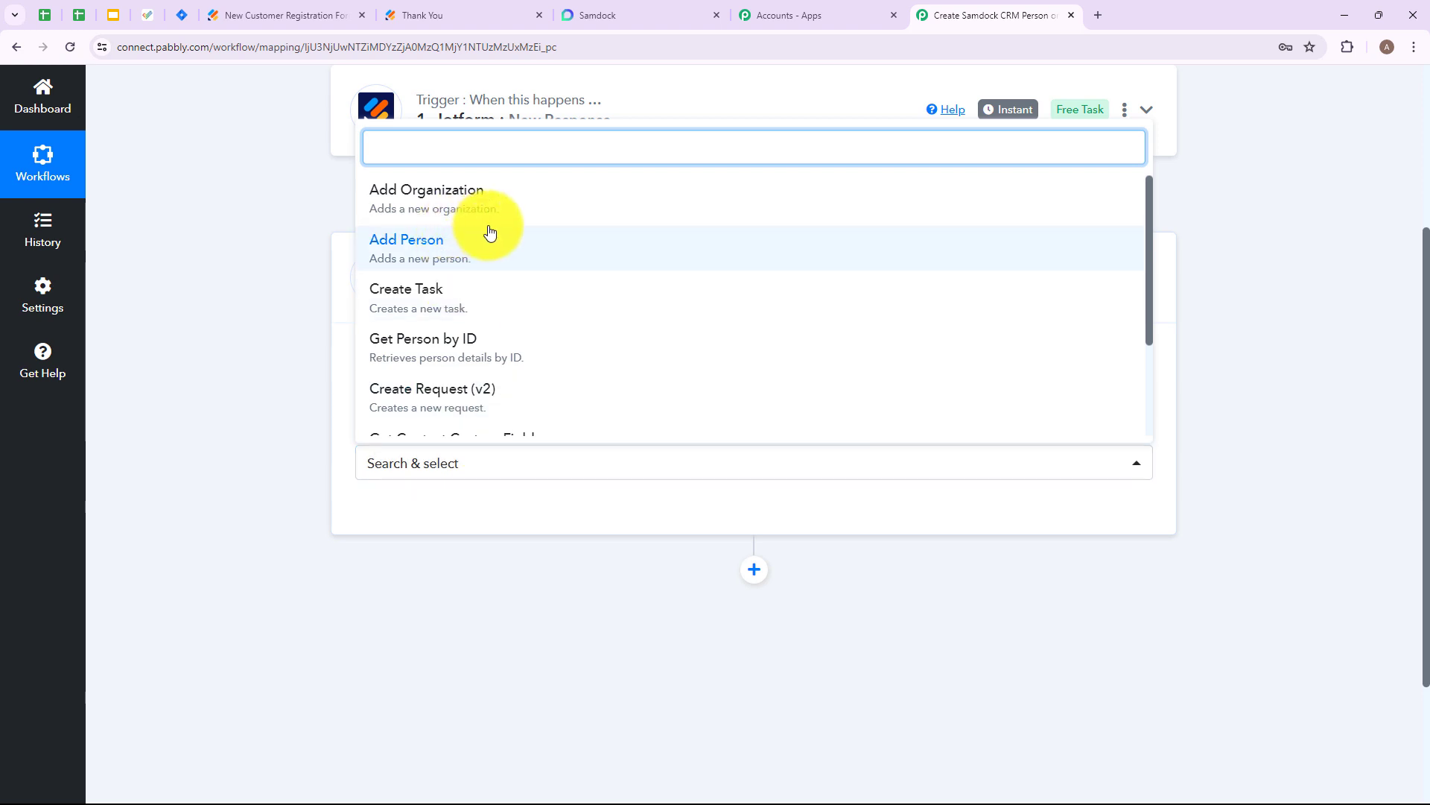
scroll(495, 313, down, 3)
scroll(581, 281, up, 3)
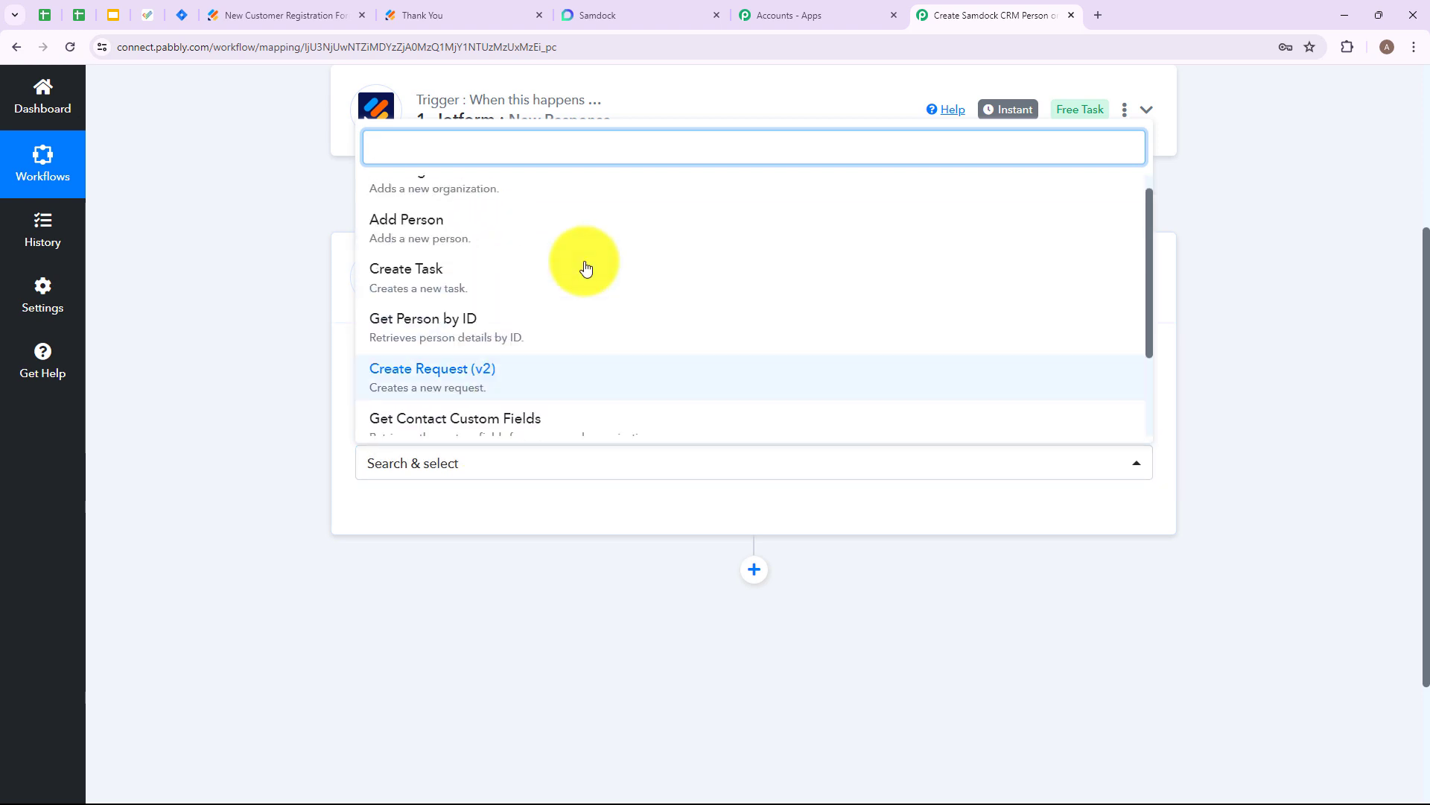
click(458, 247)
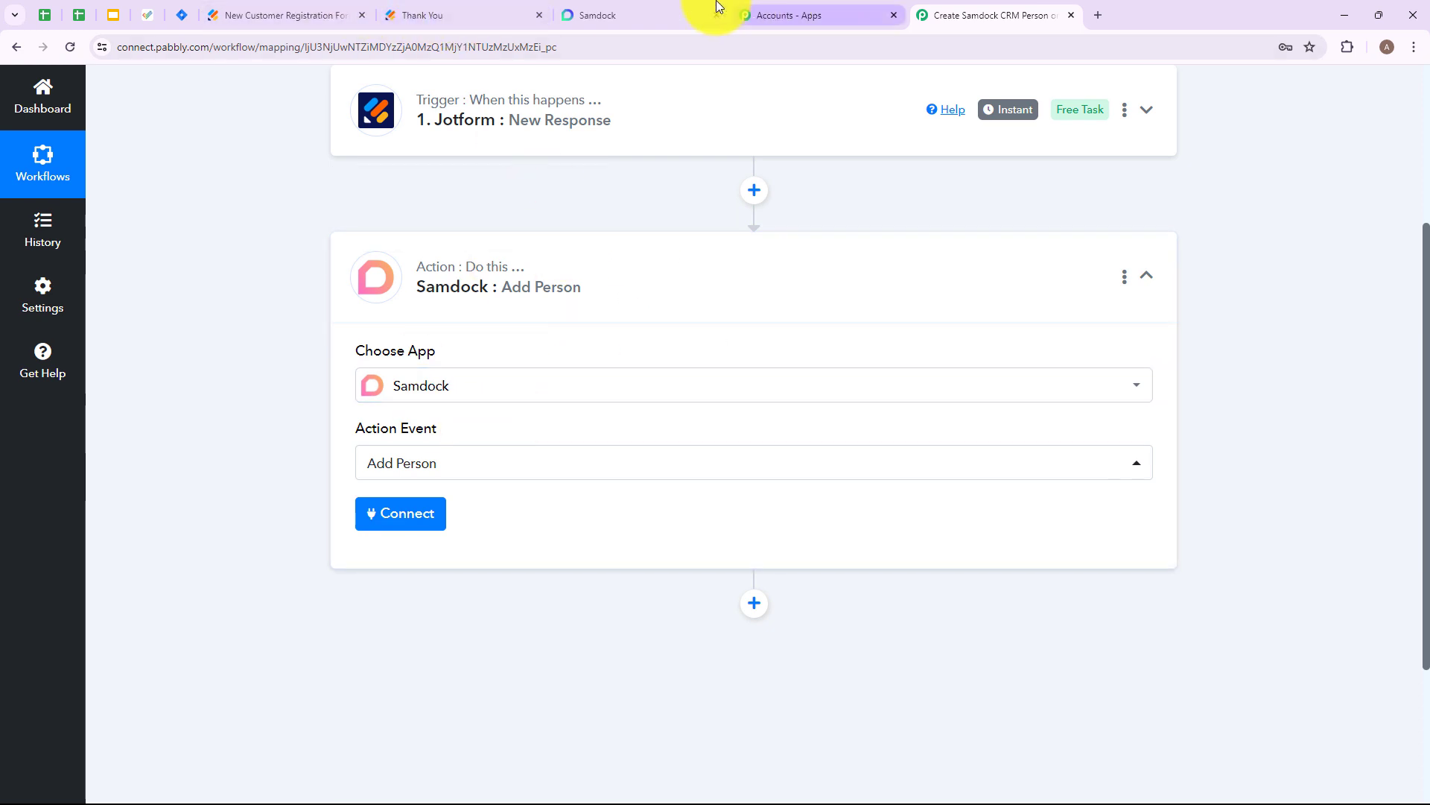
- Add a new Samdock connection using the account's email address and password, and save it
click(400, 513)
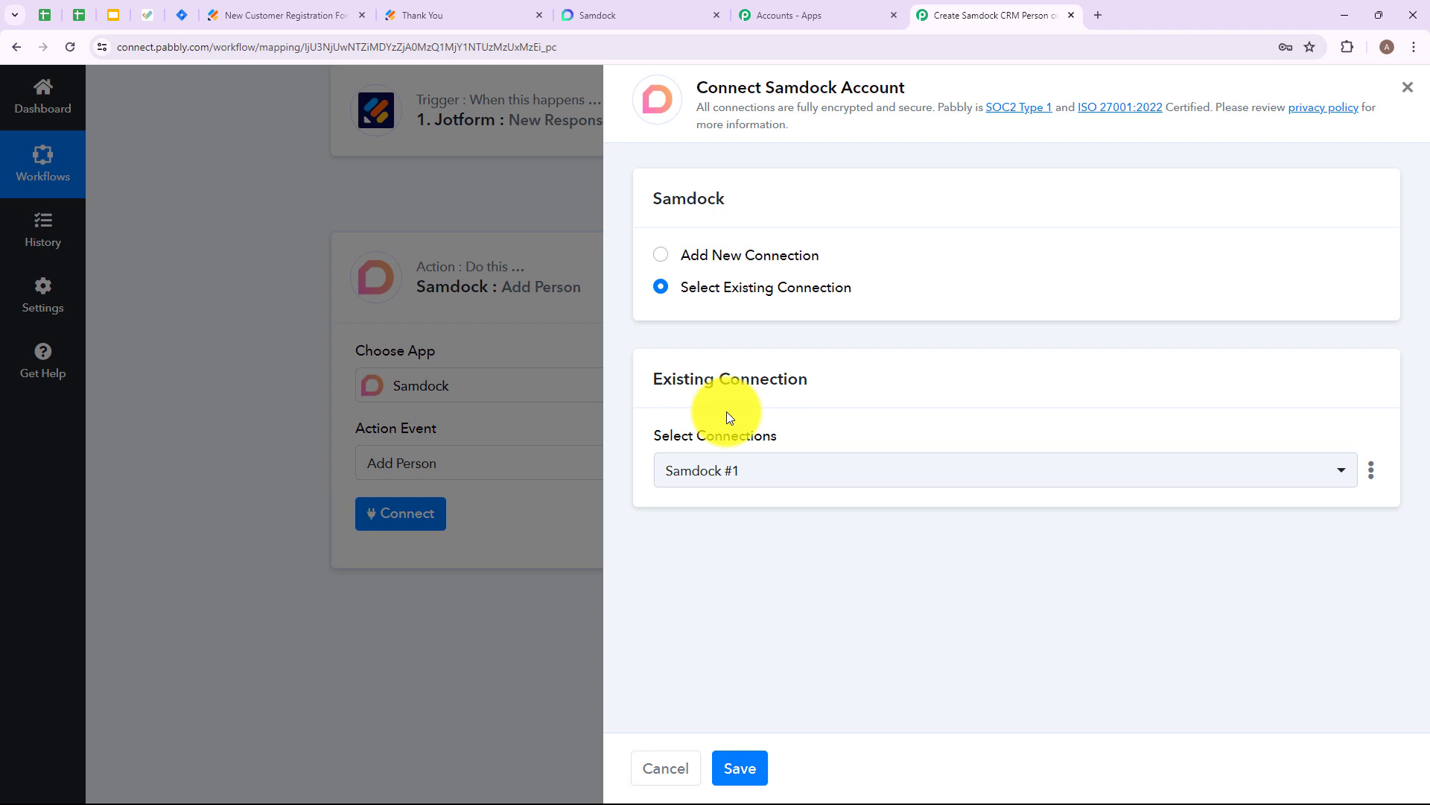
click(660, 254)
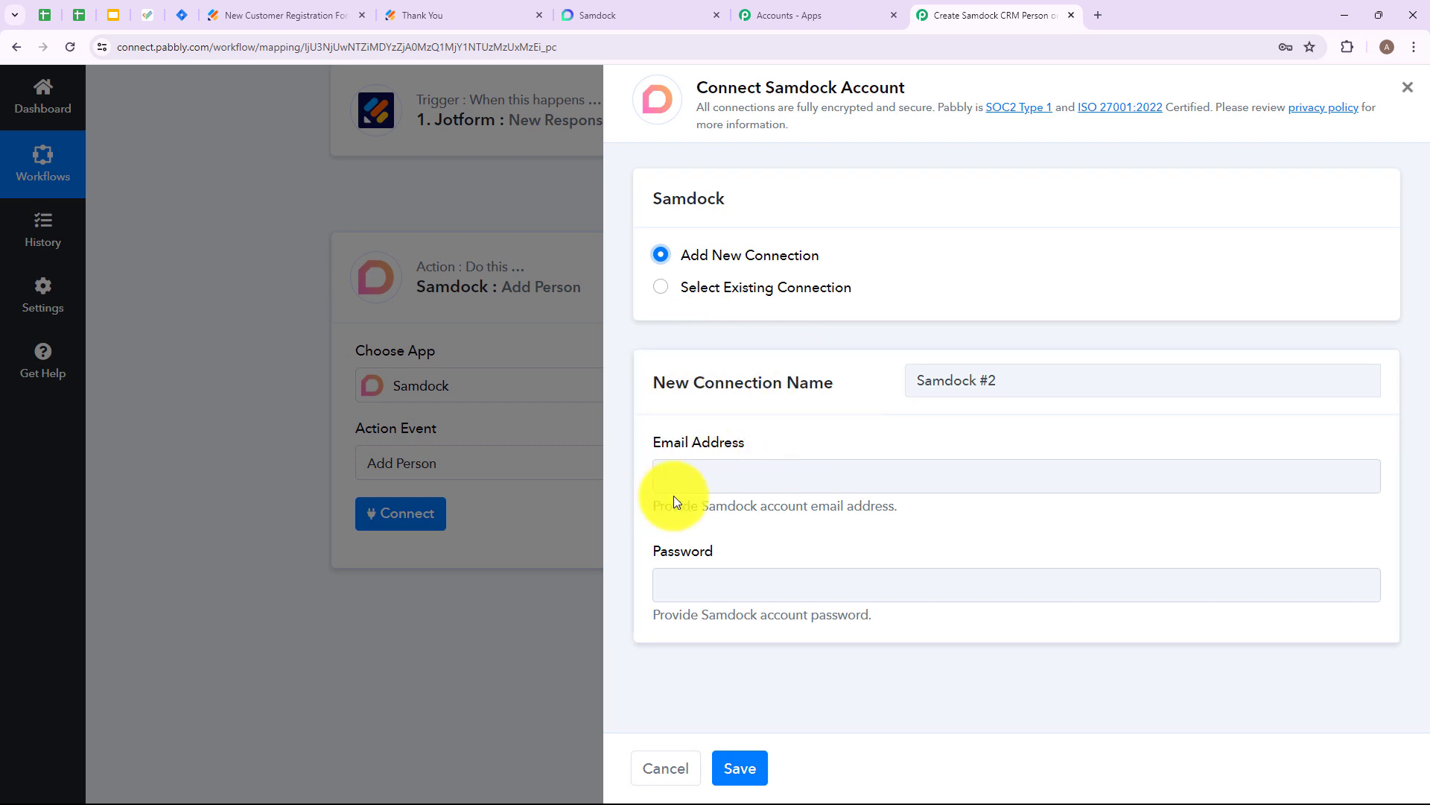
click(686, 551)
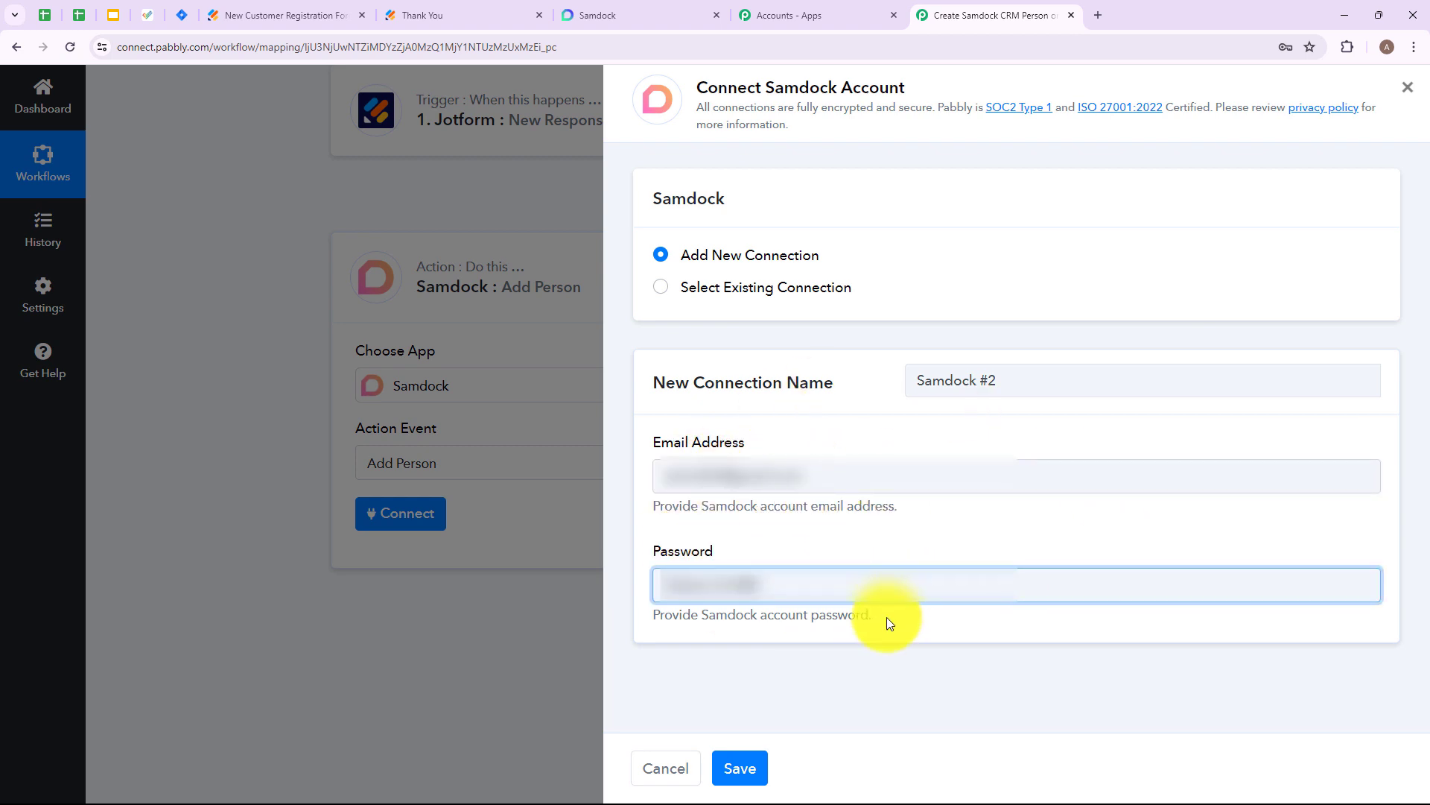
click(739, 767)
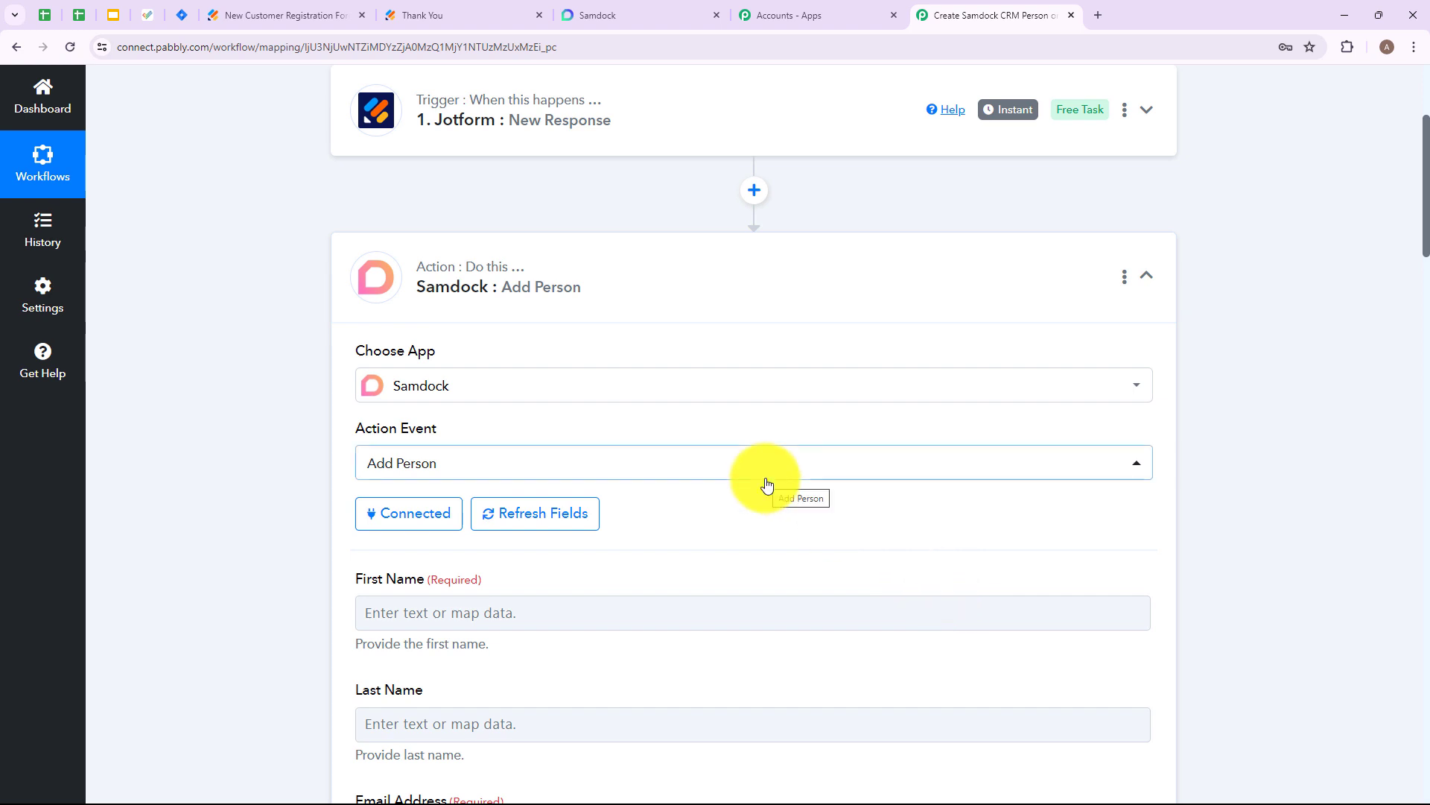
- Map the person's First Name and Last Name to the Jotform response's FullName3 First and FullName3 Last values
scroll(766, 481, down, 4)
scroll(367, 405, up, 2)
scroll(440, 424, down, 2)
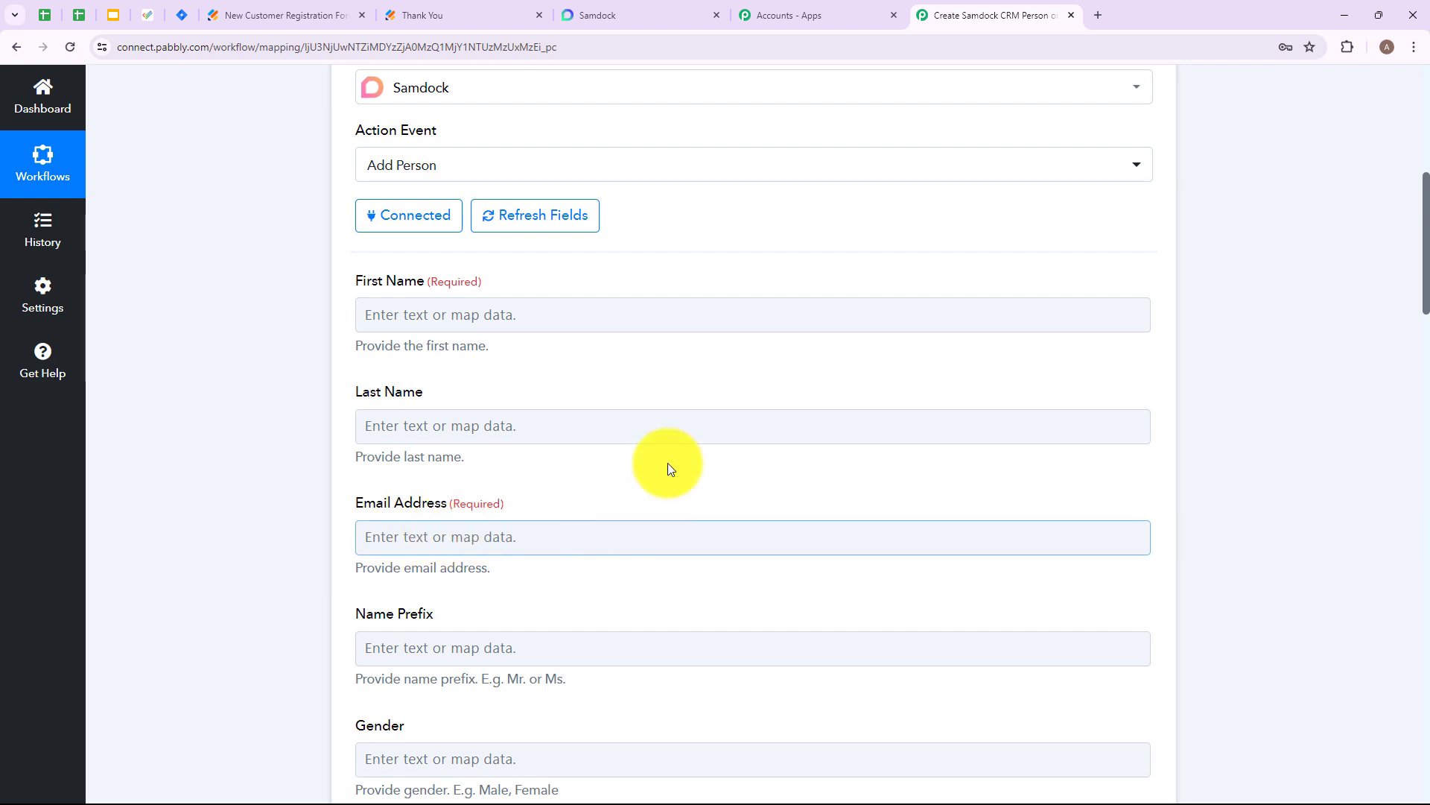
click(413, 314)
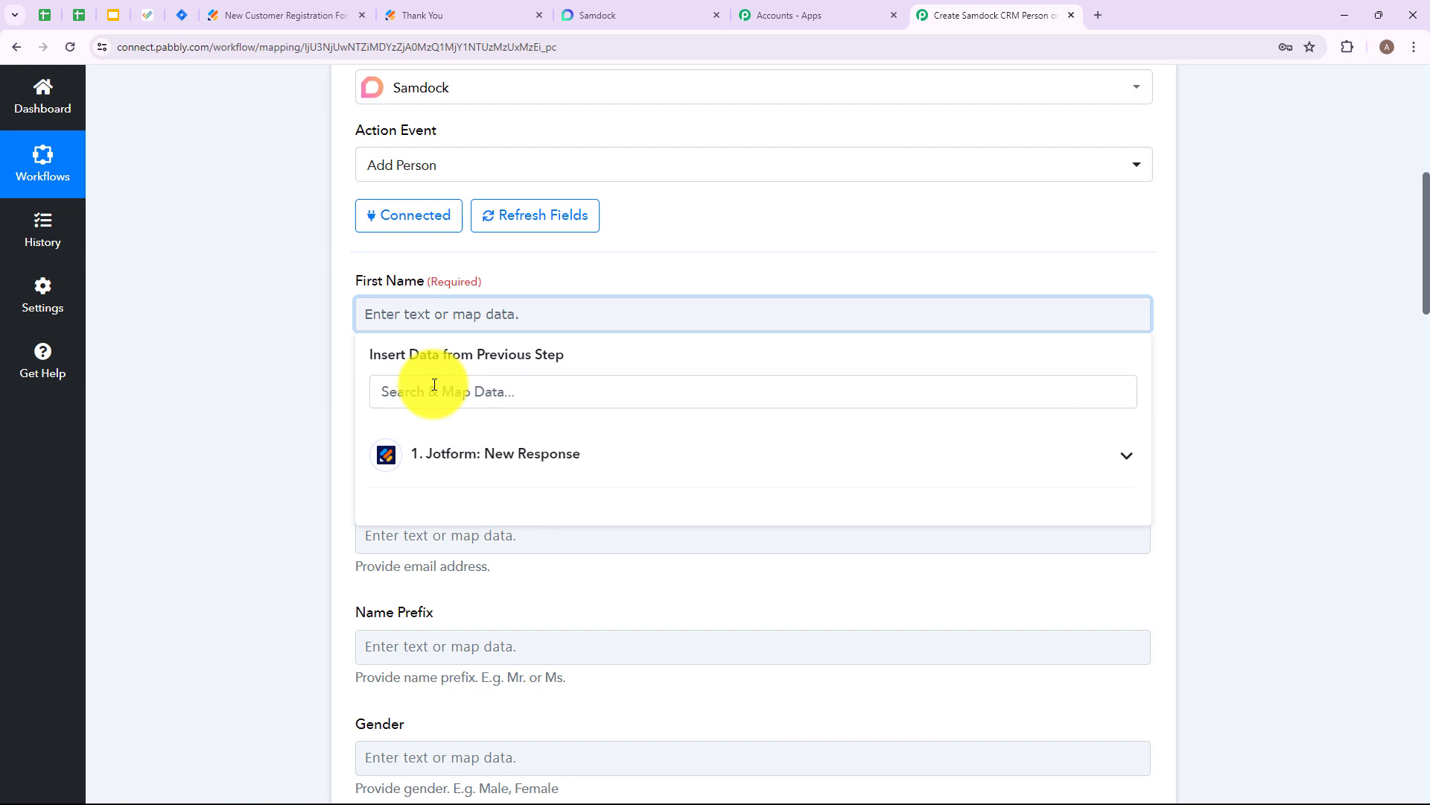
click(436, 390)
text(fir)
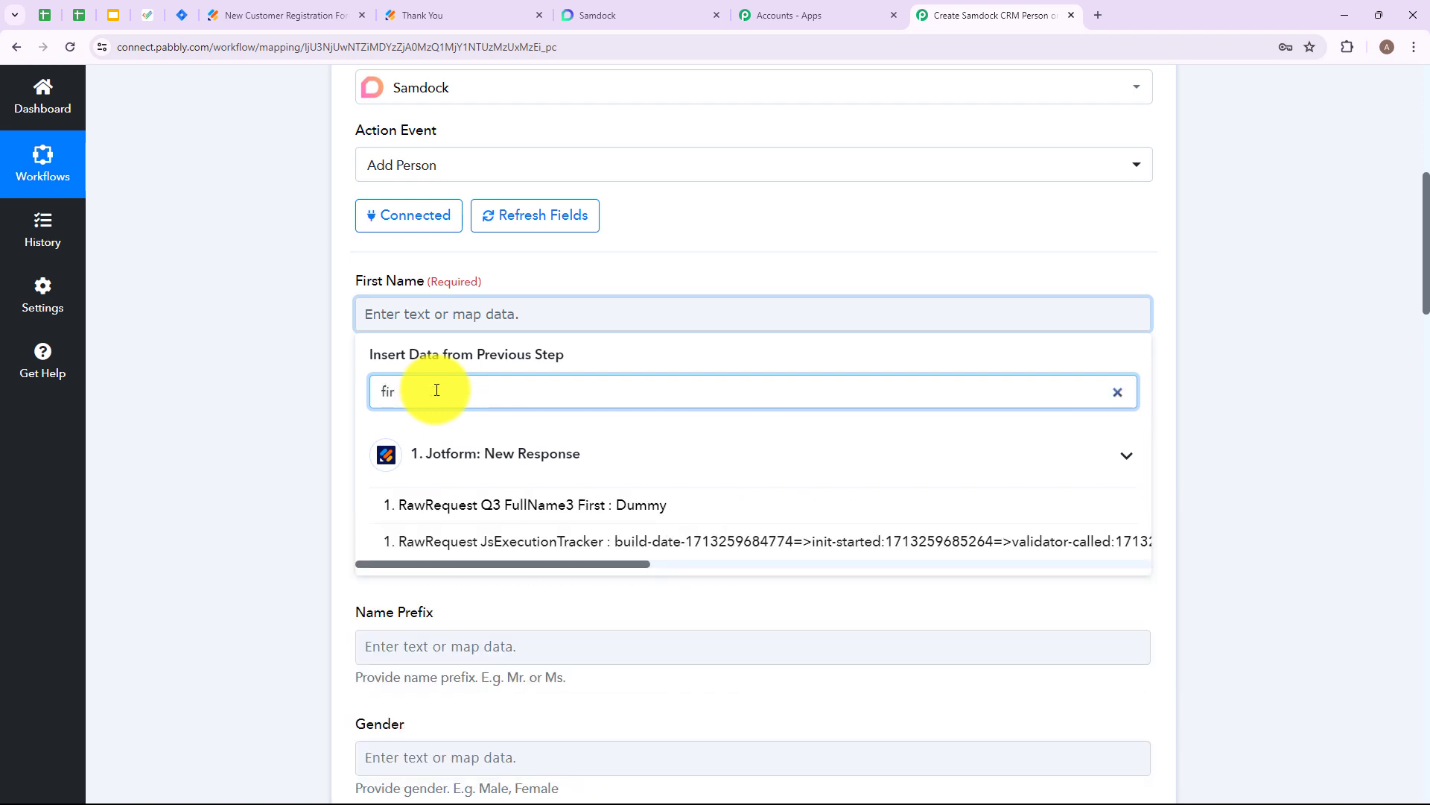
click(437, 506)
text(last)
click(526, 627)
- Map the Email Address field to the Jotform response's RawRequest Q6 Email6 value
scroll(511, 351, down, 4)
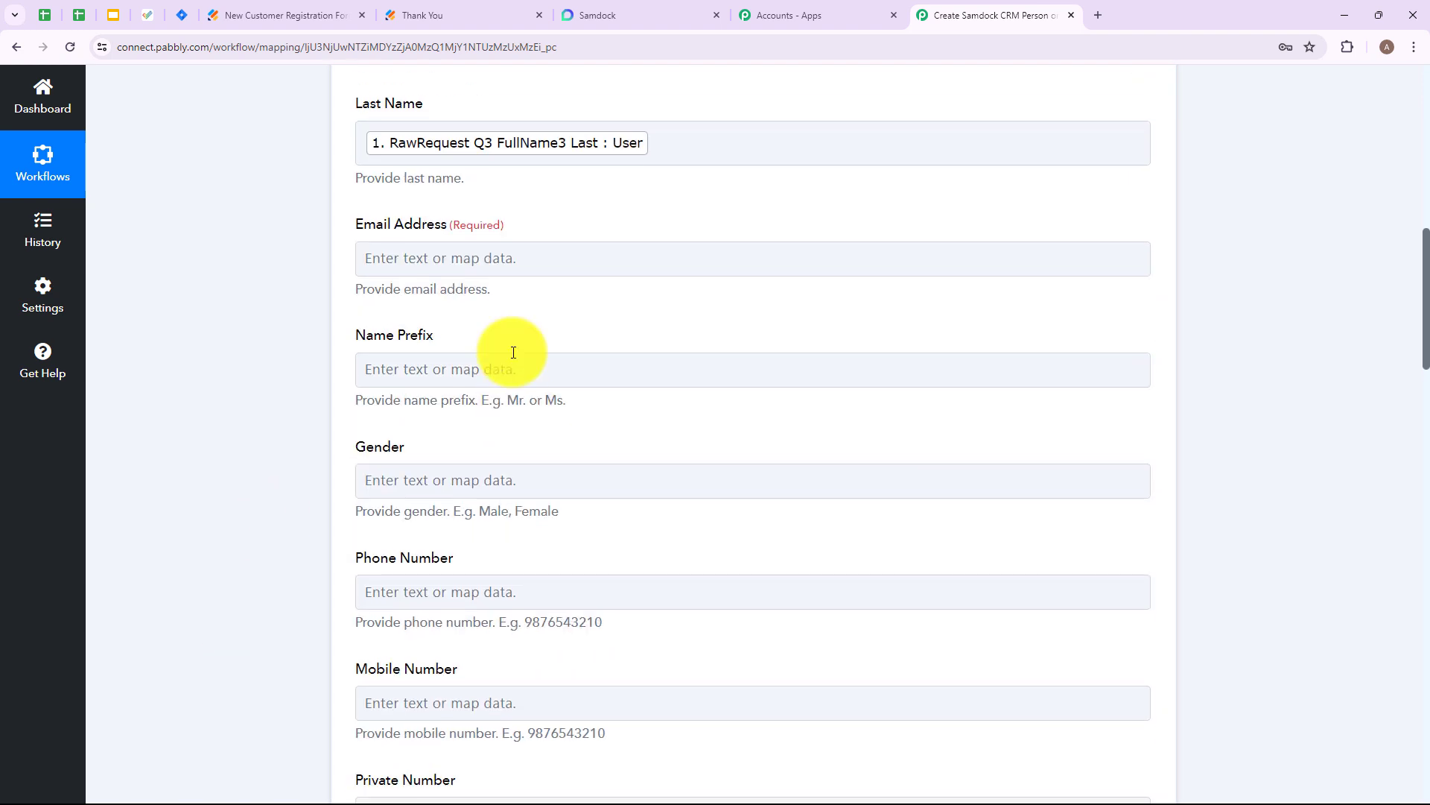
click(463, 258)
text(ema)
click(587, 448)
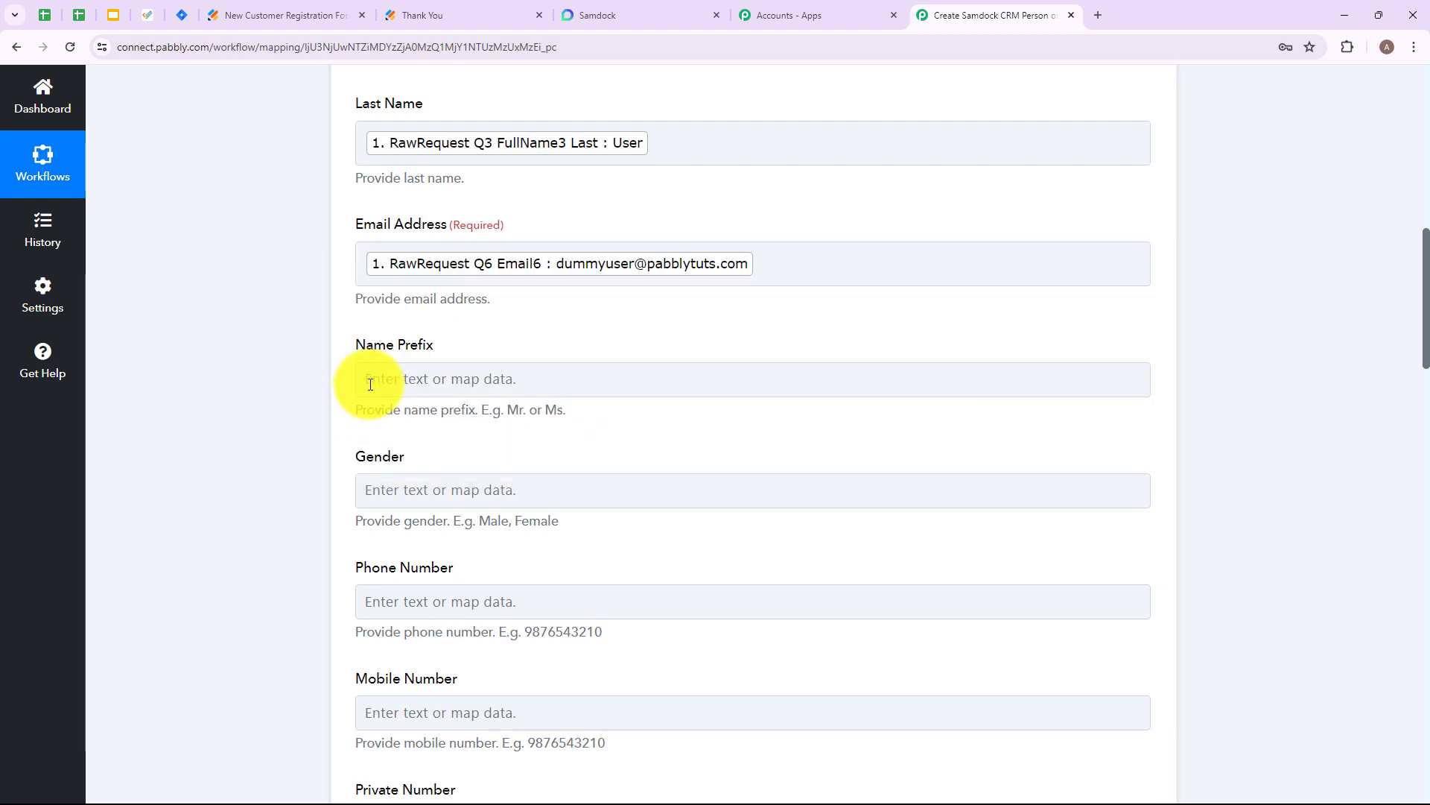
- Map the Phone Number field to the Jotform response's RawRequest Q5 PhoneNumber5 Full value
scroll(504, 323, down, 2)
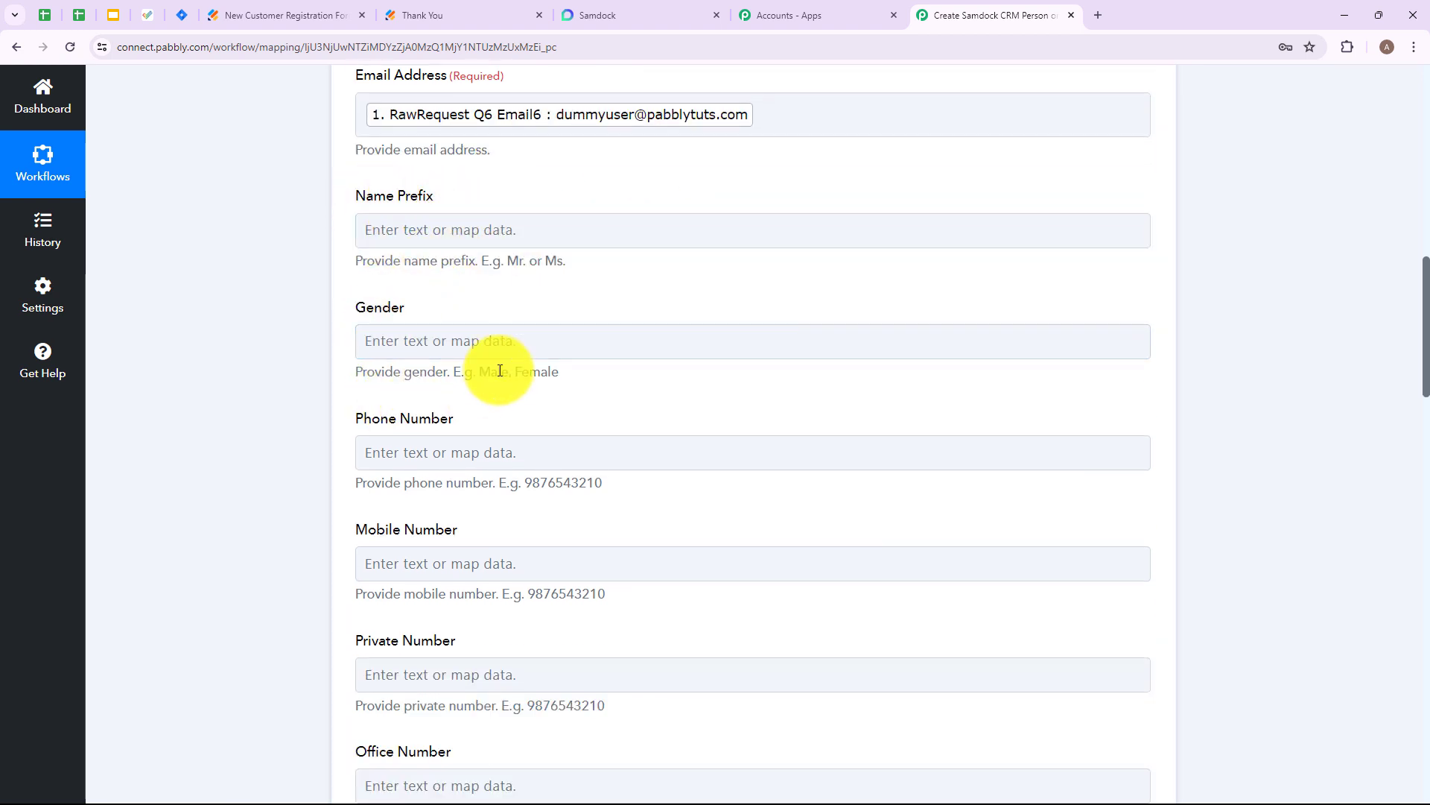
scroll(593, 252, down, 2)
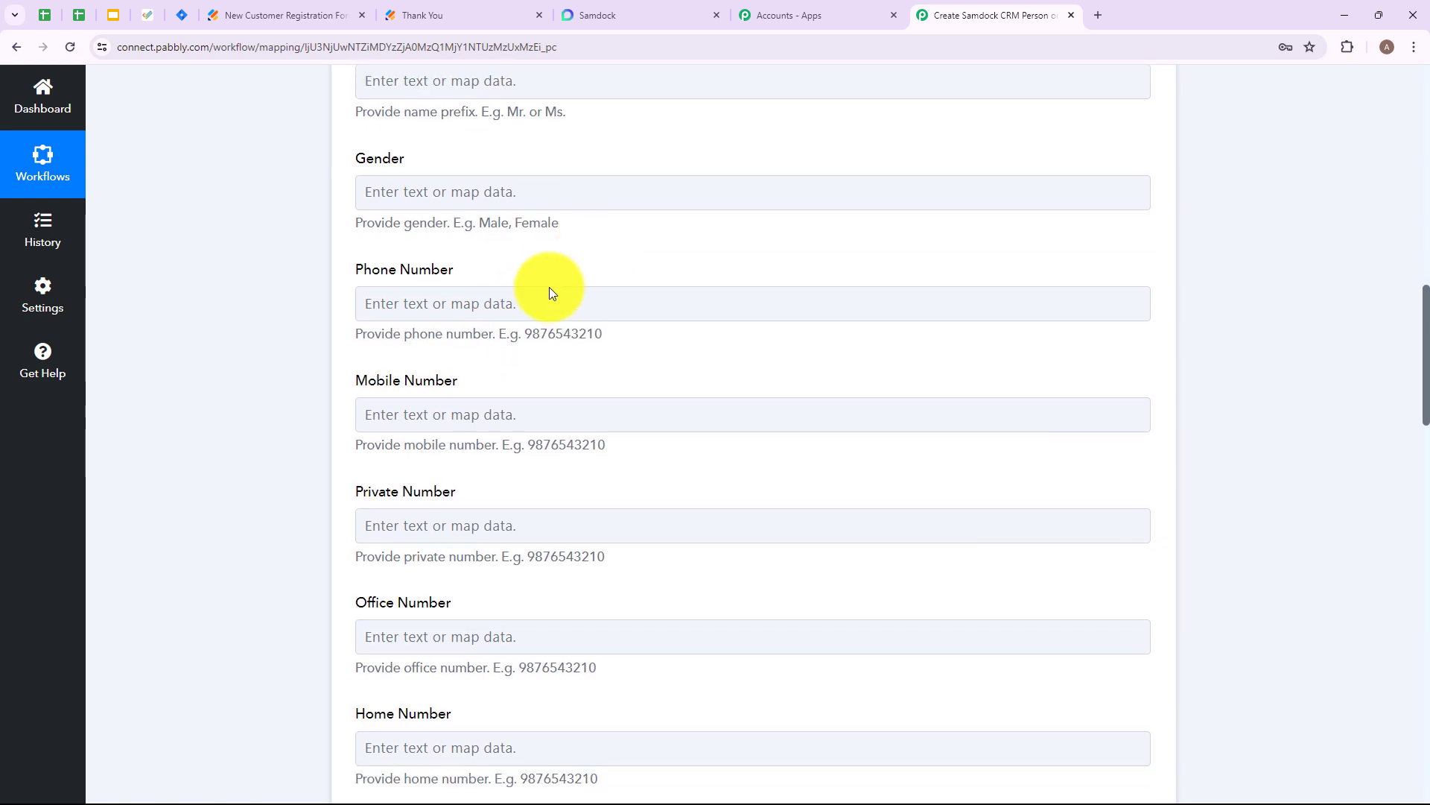
click(433, 296)
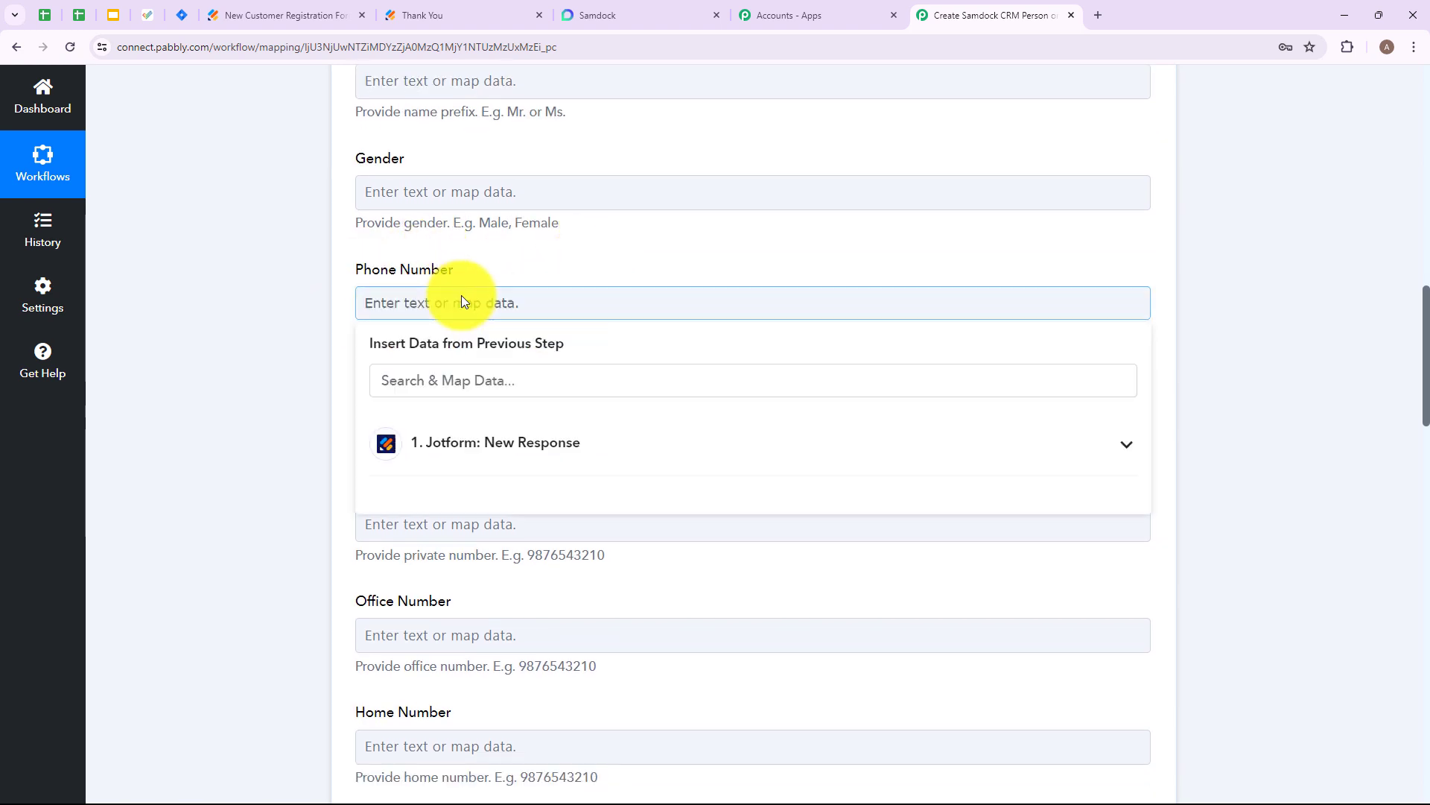
click(520, 378)
text(ph)
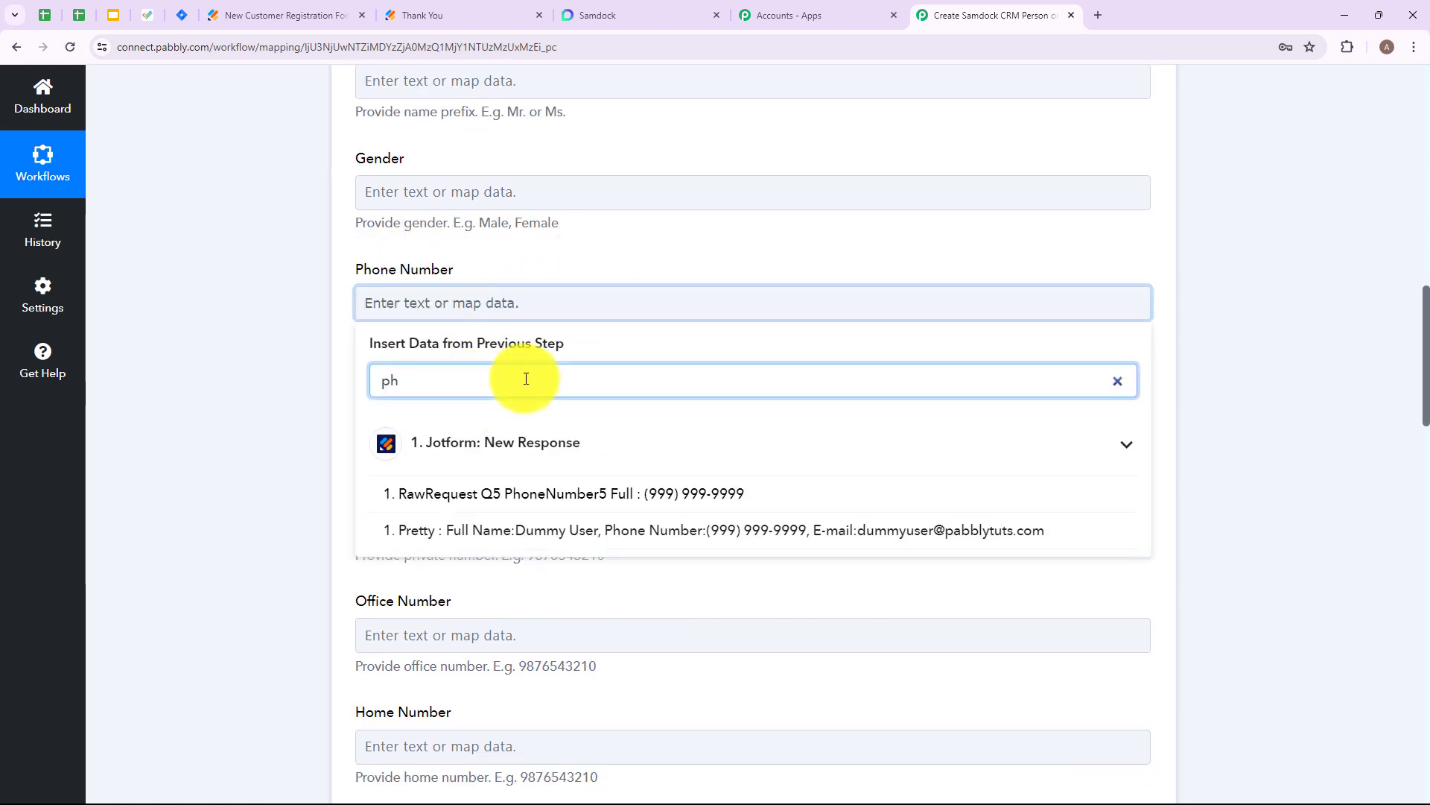
click(572, 510)
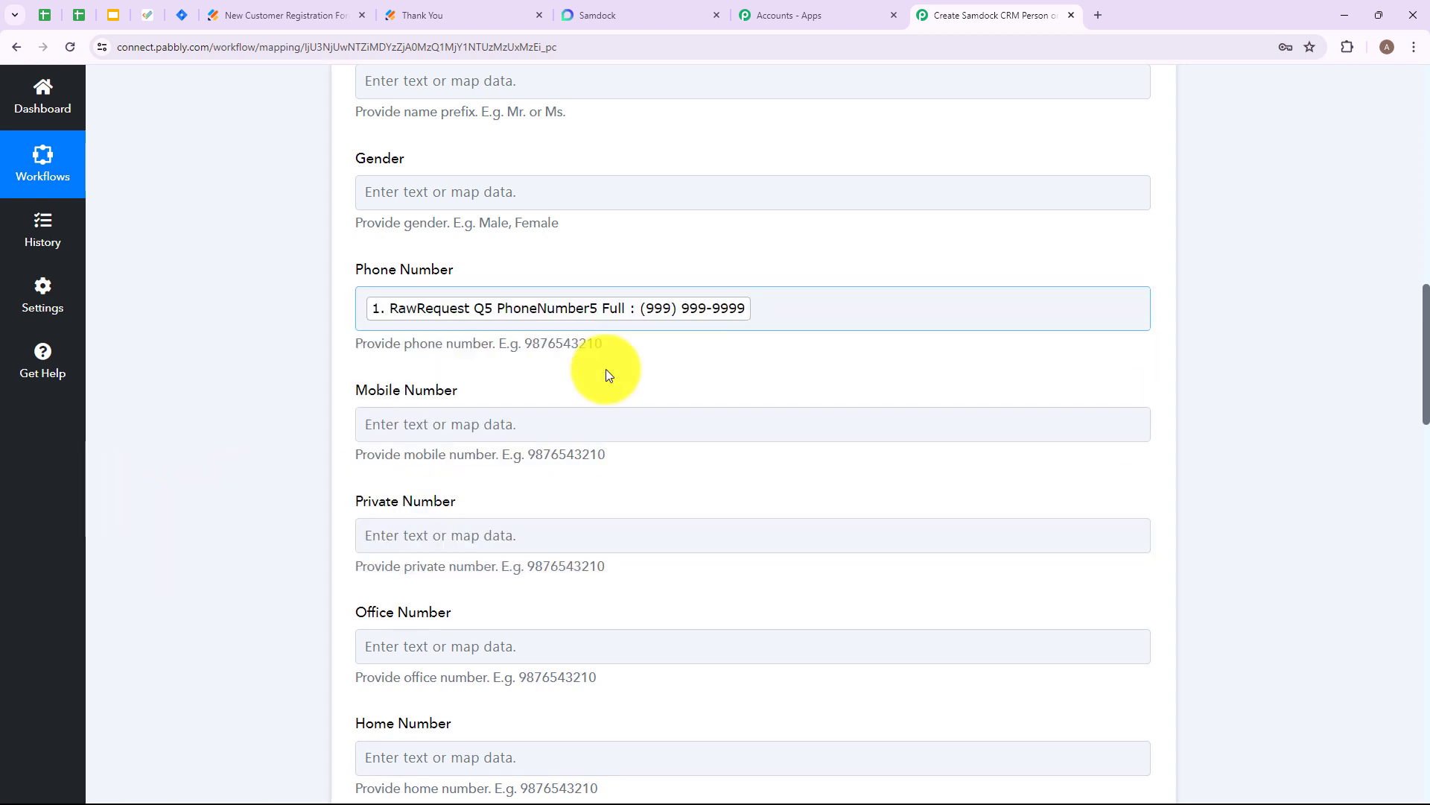
- Leave the remaining optional person fields empty, then save the Samdock action and send a test request
scroll(447, 320, down, 2)
scroll(507, 260, down, 2)
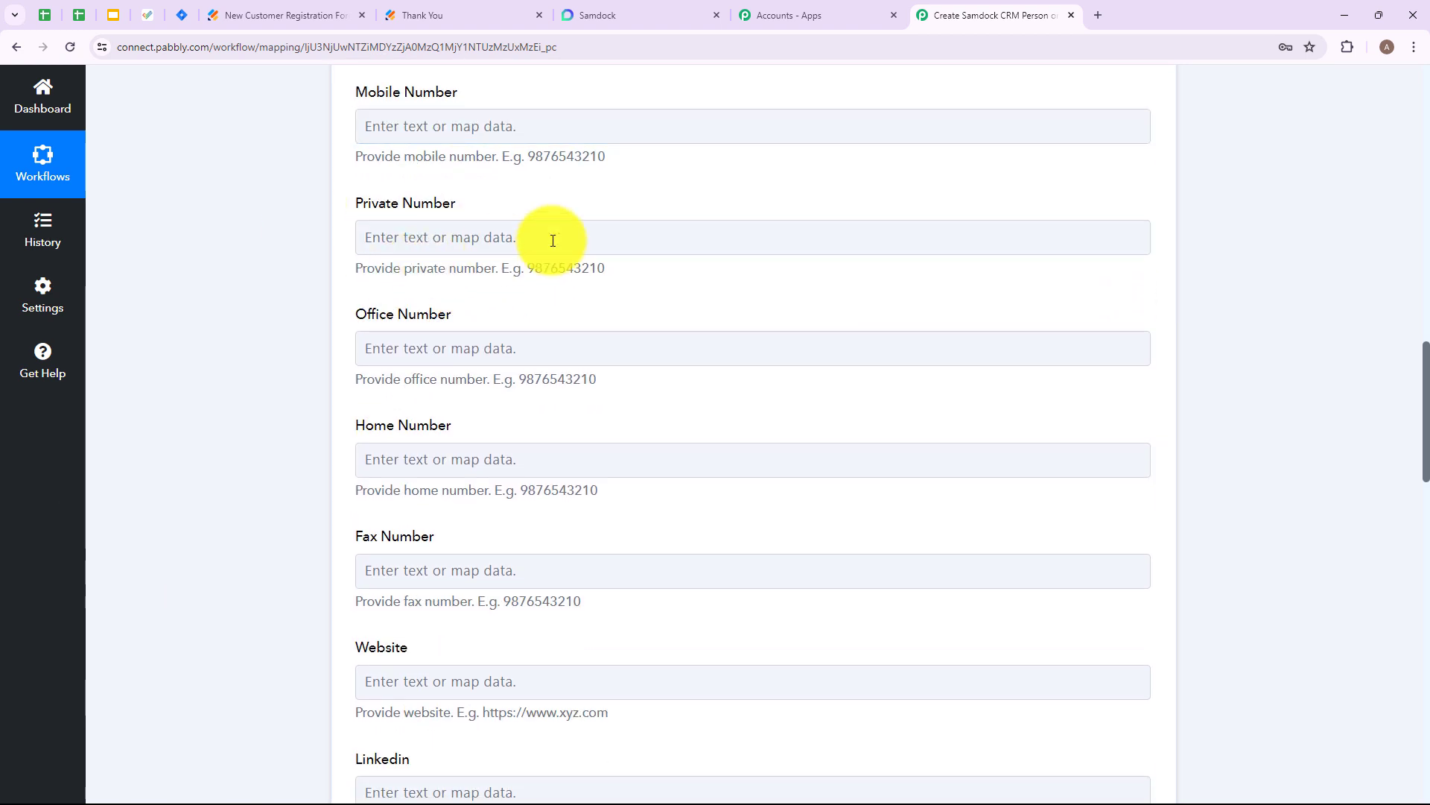
scroll(521, 283, down, 2)
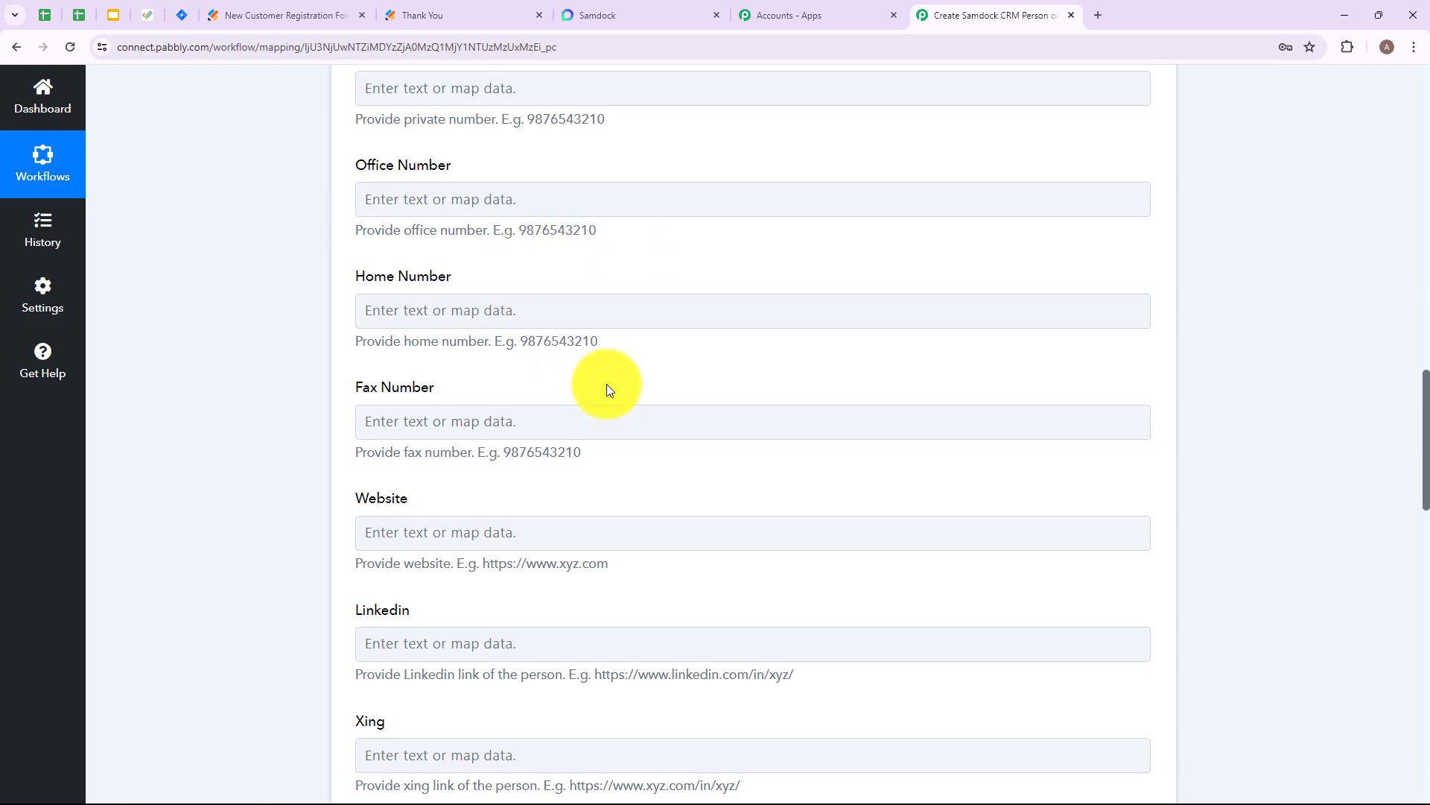
scroll(628, 450, down, 10)
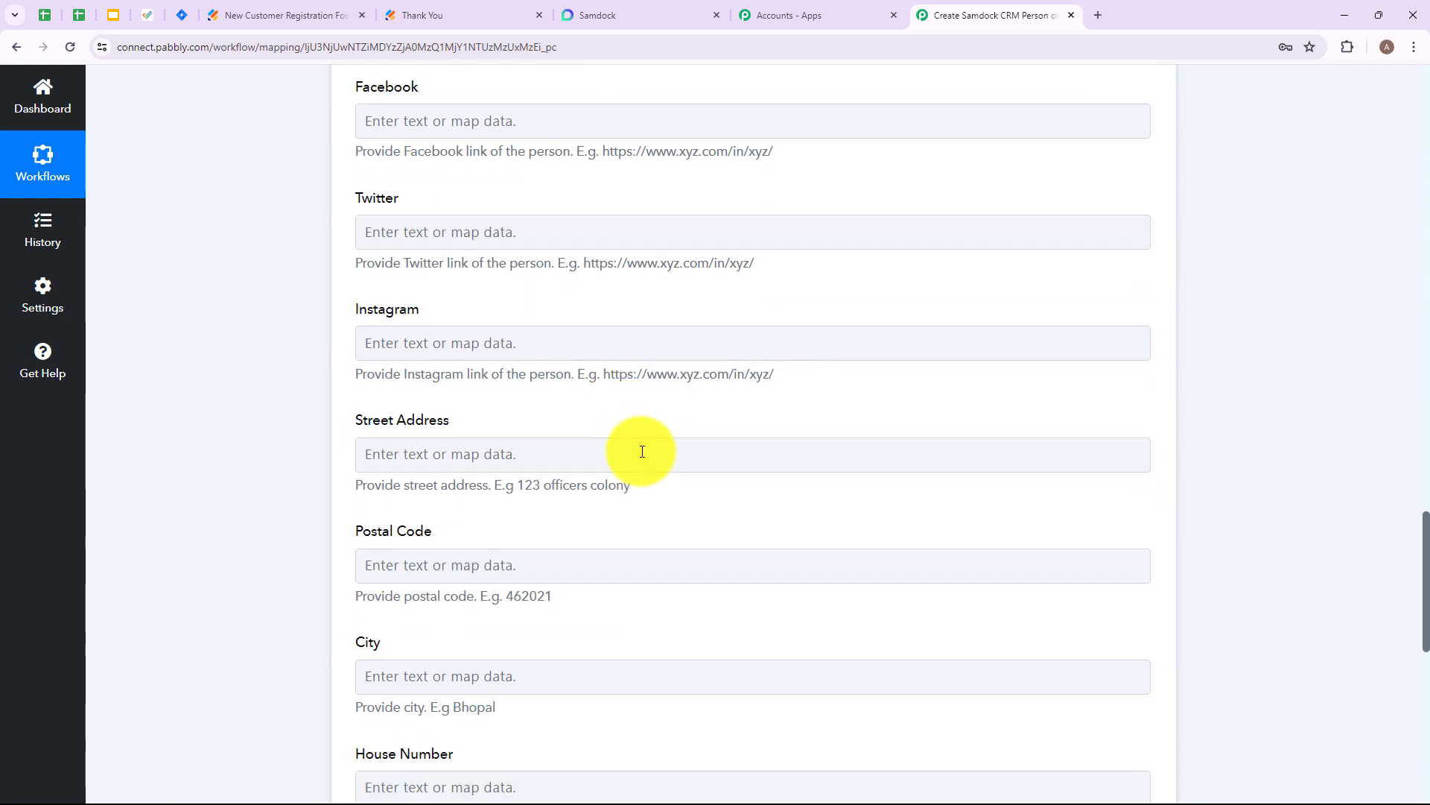
scroll(642, 452, down, 4)
scroll(642, 451, down, 4)
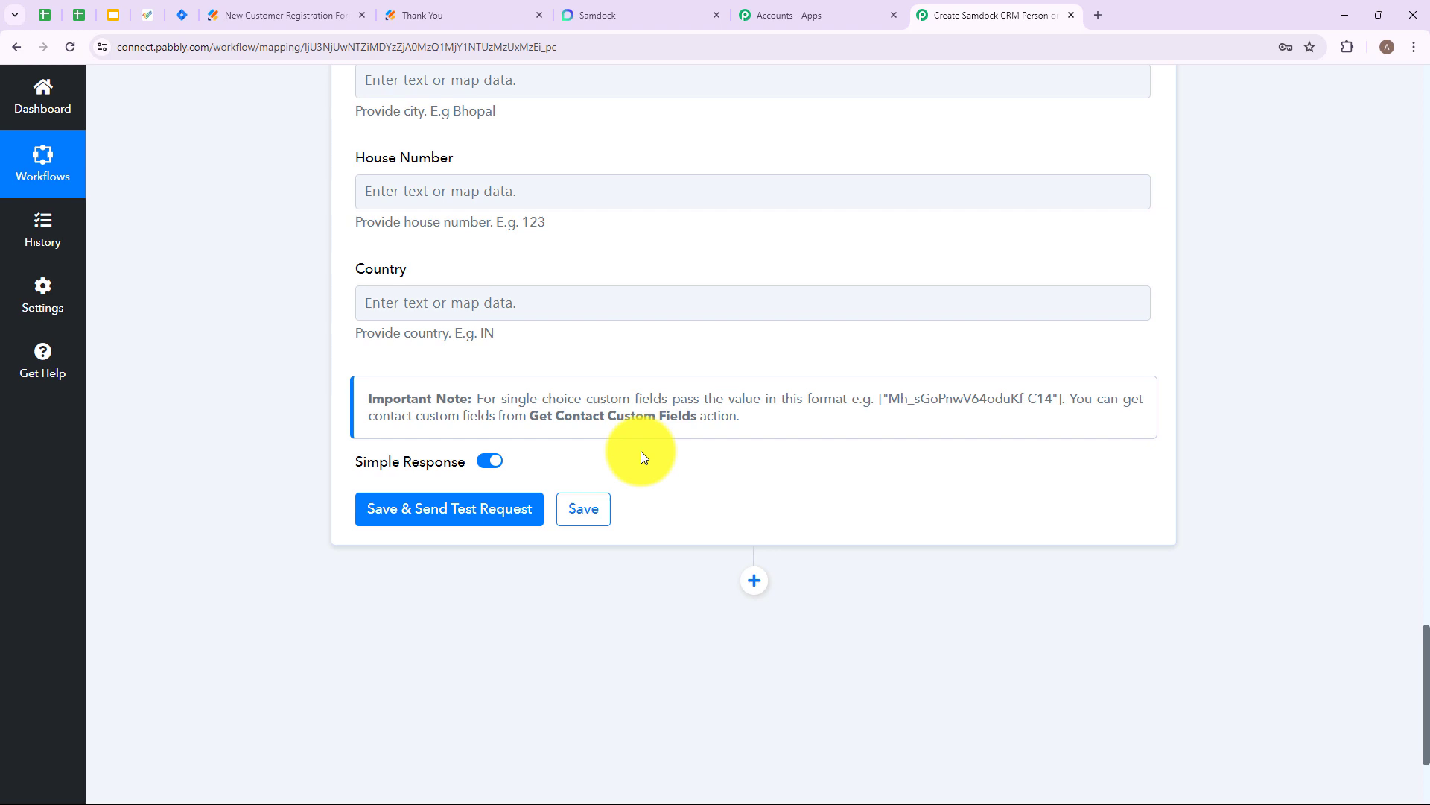
click(440, 514)
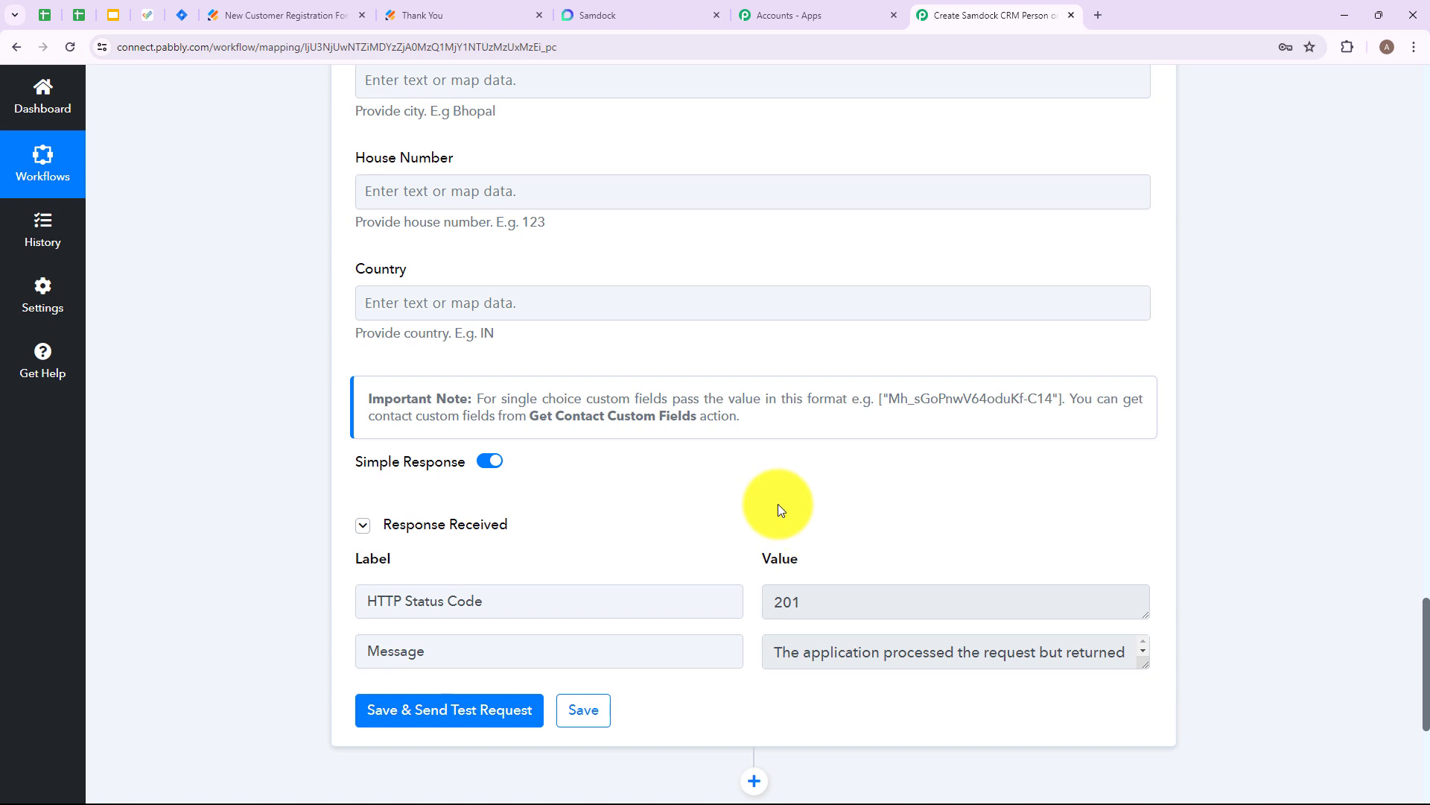
- Switch to Samdock and reload the Persons list to check for the new customer's record
click(623, 9)
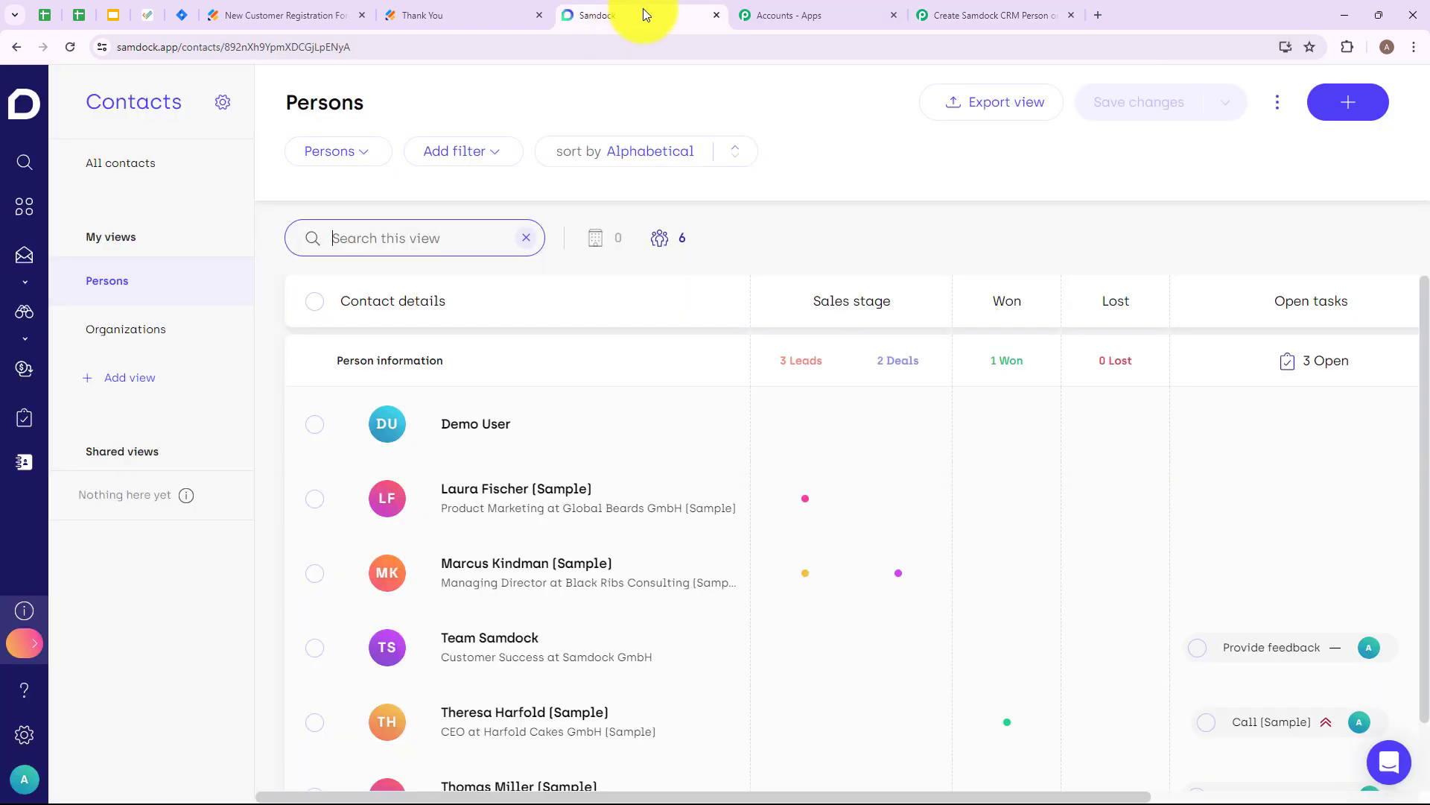
click(69, 47)
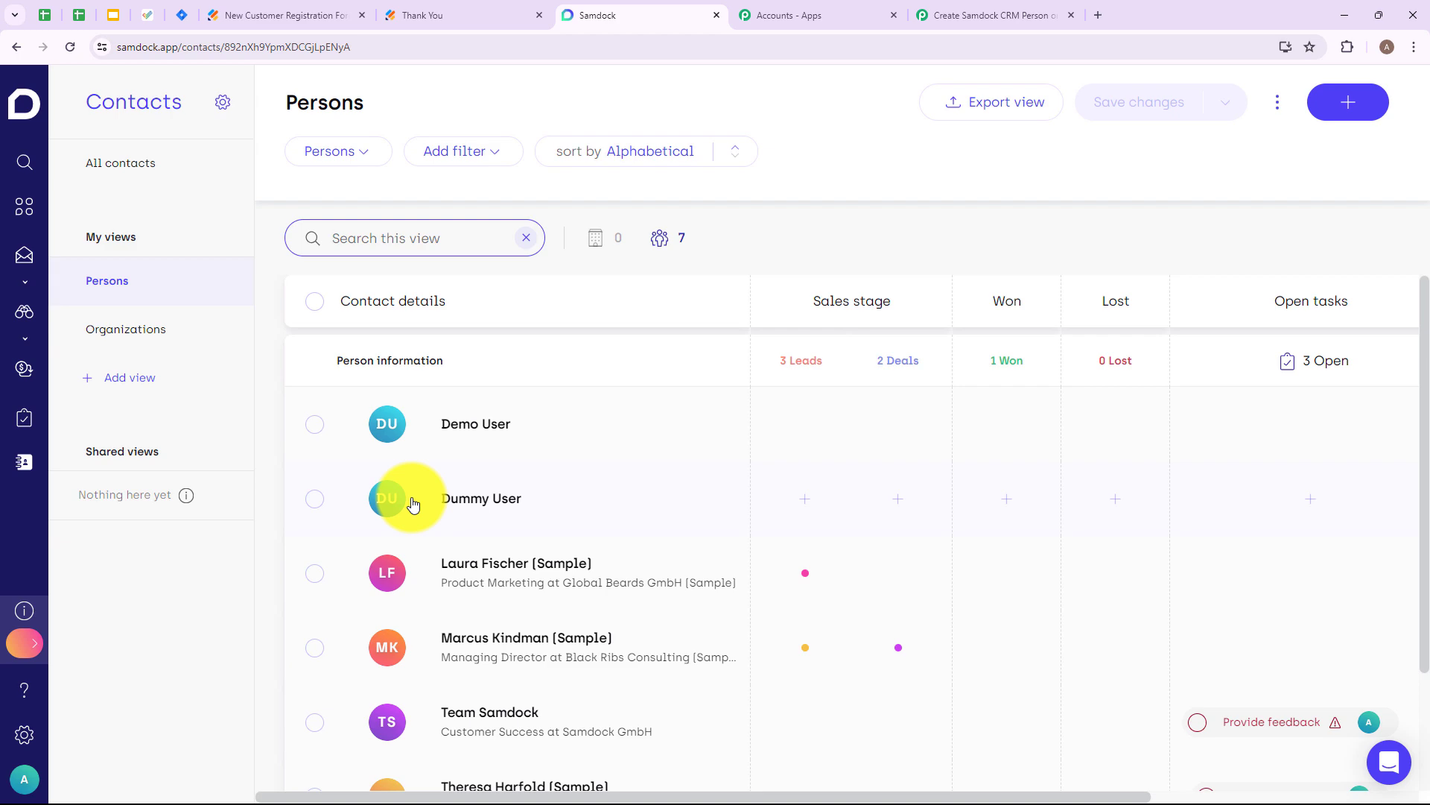
- Switch back to the Pabbly Connect workflow and collapse the Samdock Add Person action
click(976, 16)
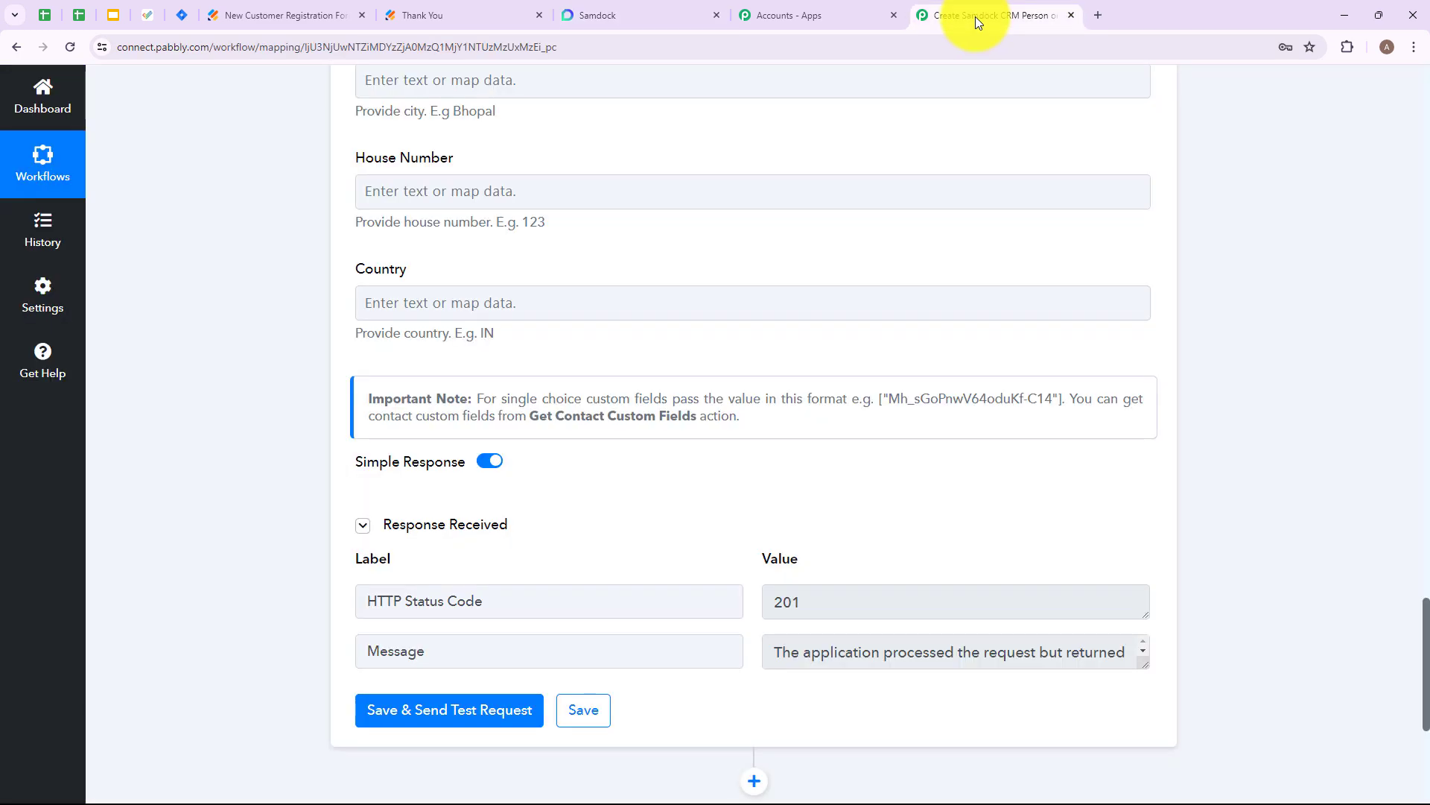
scroll(823, 378, up, 20)
click(829, 526)
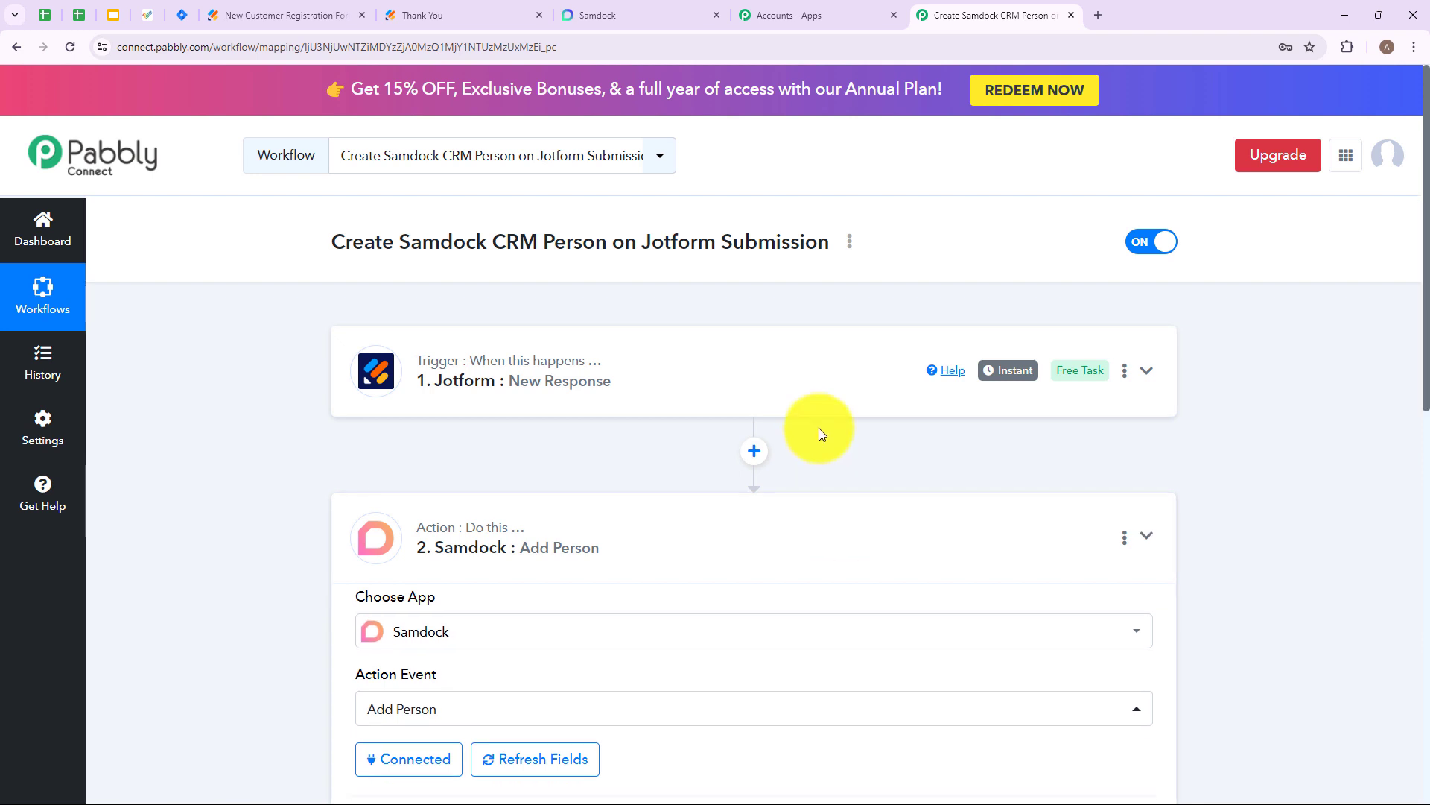